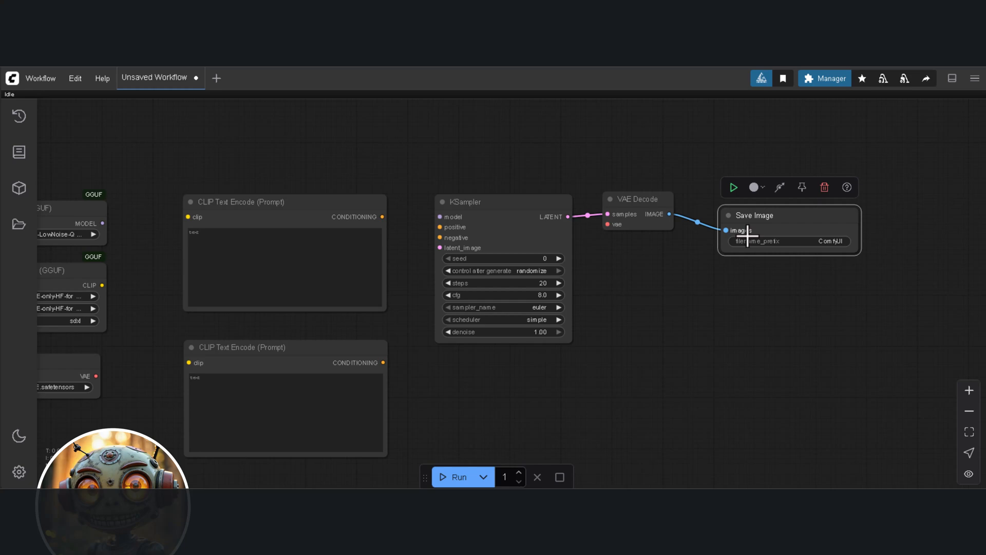
Enlarge the Save Image node and pan the workflow to the right
{"action": "left_click_drag", "start_coordinate": [857, 252], "coordinate": [947, 486]}
{"action": "scroll", "coordinate": [773, 205], "scroll_direction": "down", "scroll_amount": 2}
{"action": "mouse_move", "coordinate": [493, 224]}
{"action": "left_mouse_down"}
{"action": "mouse_move", "coordinate": [381, 214]}
{"action": "mouse_move", "coordinate": [374, 248]}
{"action": "left_mouse_up"}
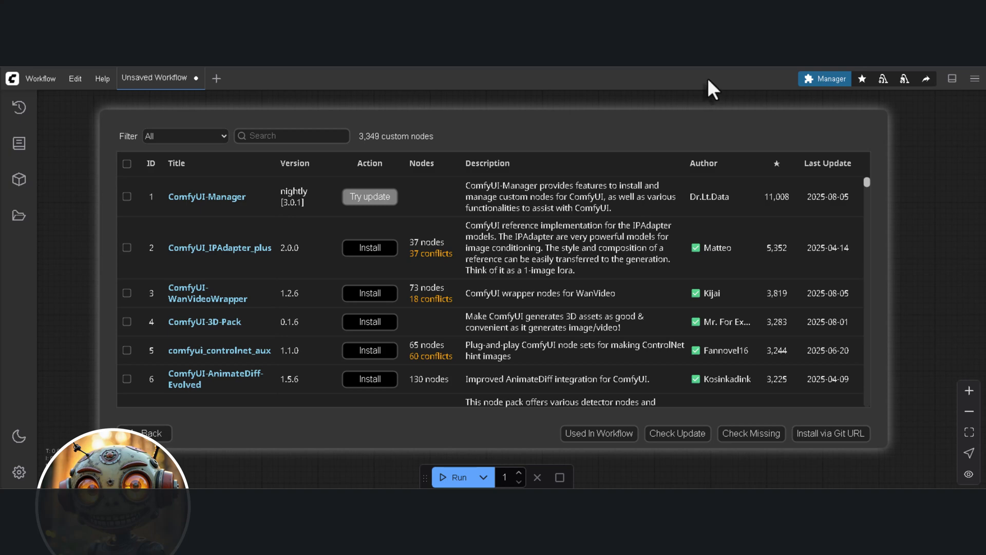
Install the KJNodes for ComfyUI and rgthree-comfy packs from the custom nodes list
{"action": "left_click", "coordinate": [307, 140]}
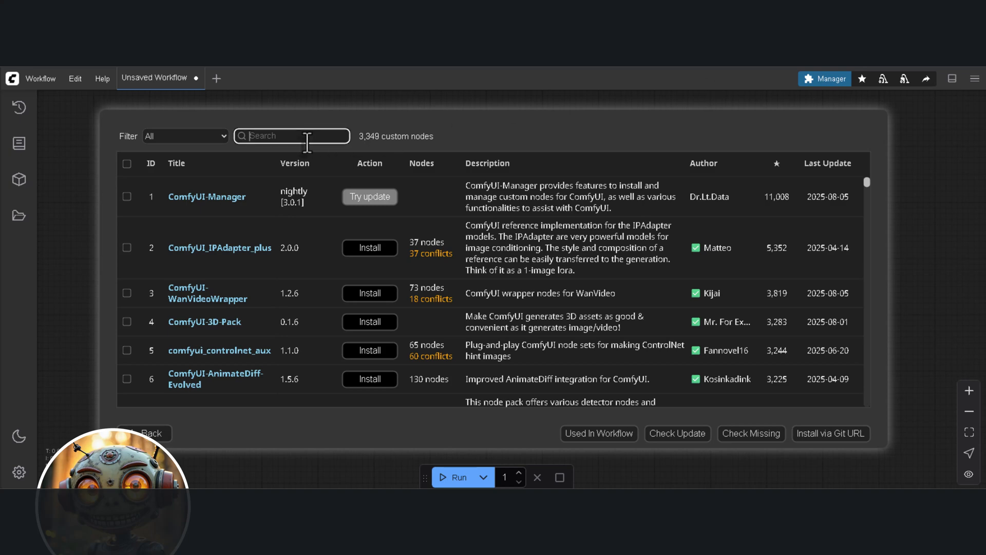
{"action": "type", "text": "KJnode"}
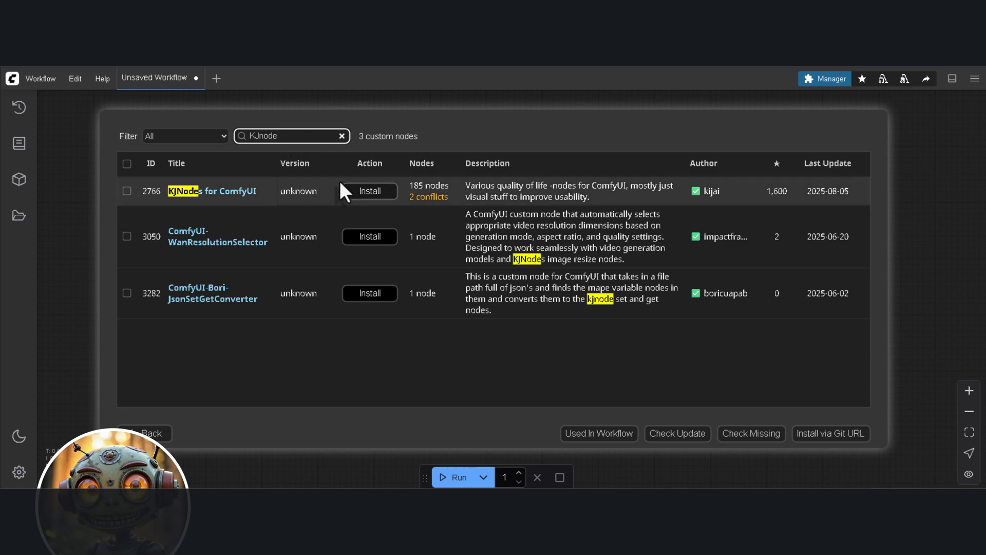
{"action": "left_click", "coordinate": [370, 192]}
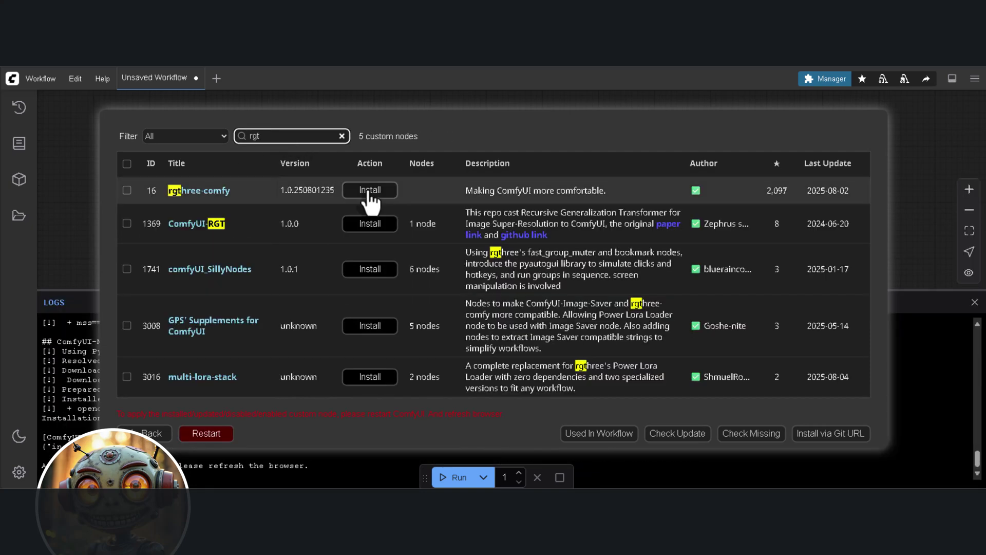
{"action": "left_click", "coordinate": [370, 189]}
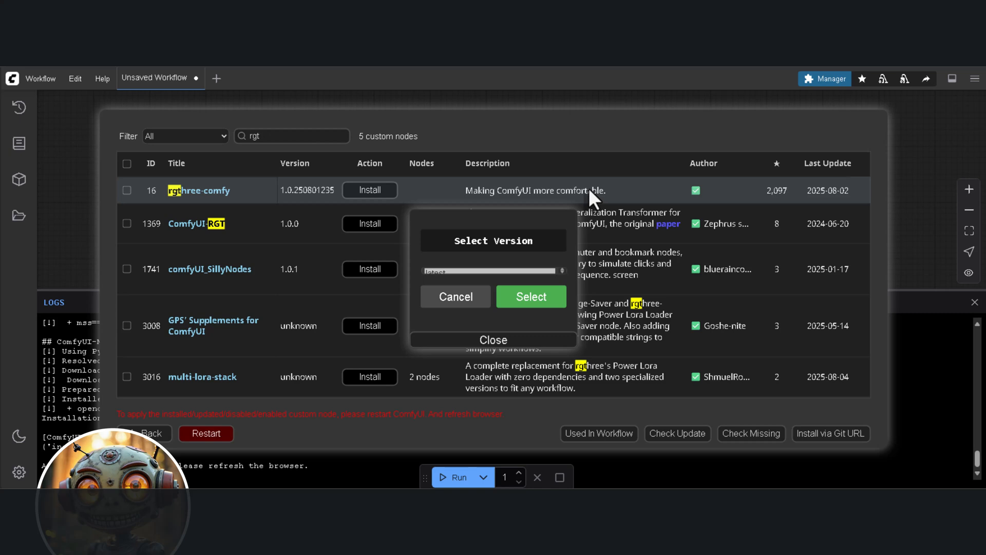
{"action": "left_click", "coordinate": [530, 348]}
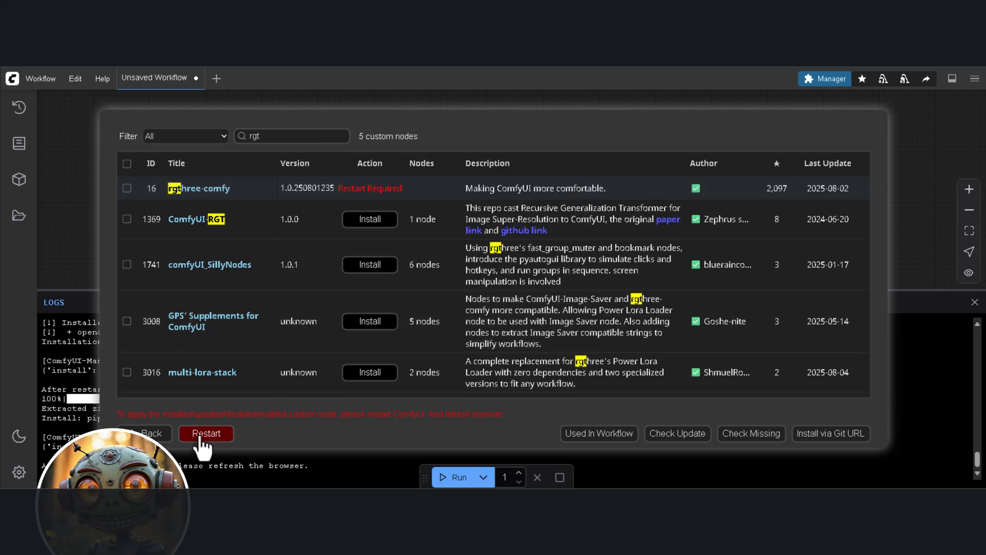
Restart ComfyUI to load the new packs and return to the custom nodes list search
{"action": "left_click", "coordinate": [206, 434]}
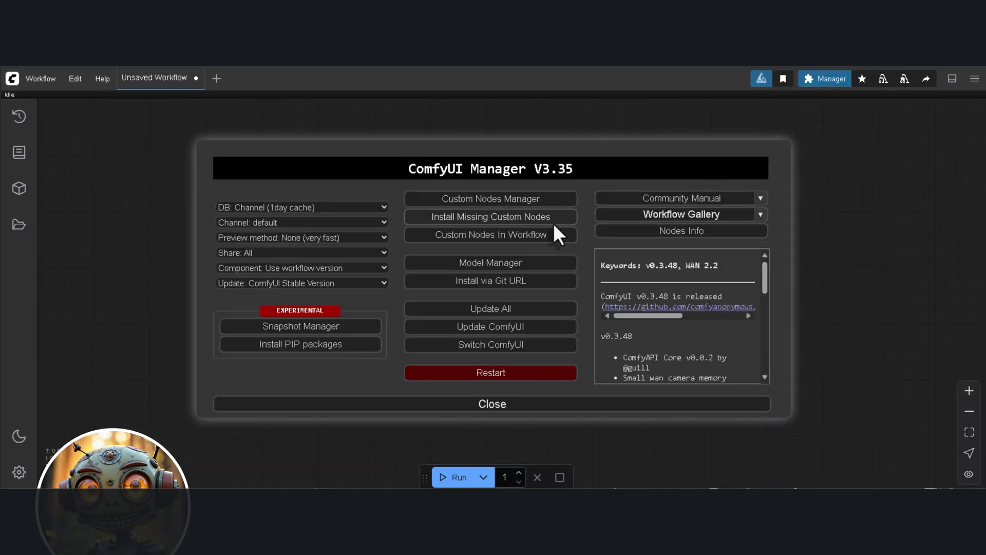
{"action": "left_click", "coordinate": [493, 199]}
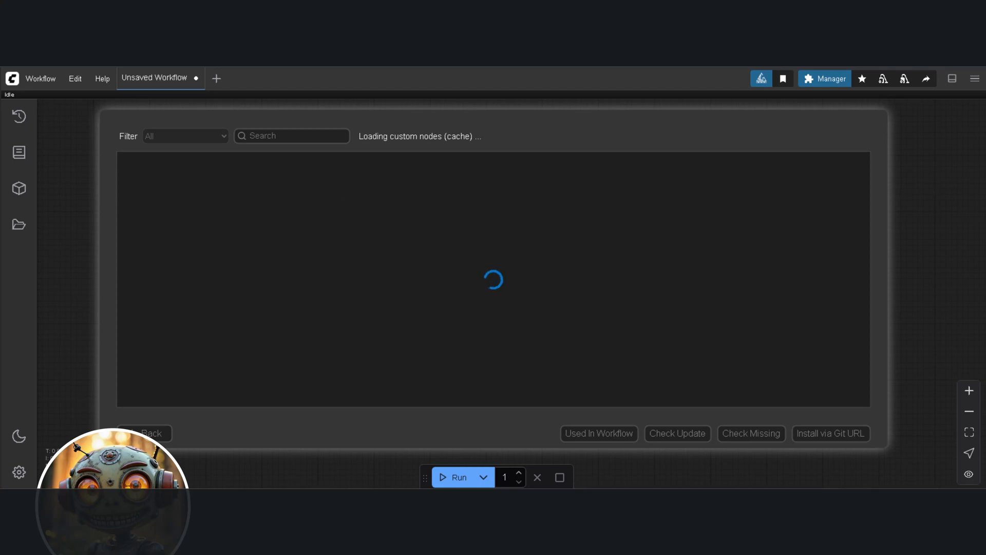
{"action": "left_click", "coordinate": [294, 136]}
{"action": "type", "text": "gguf"}
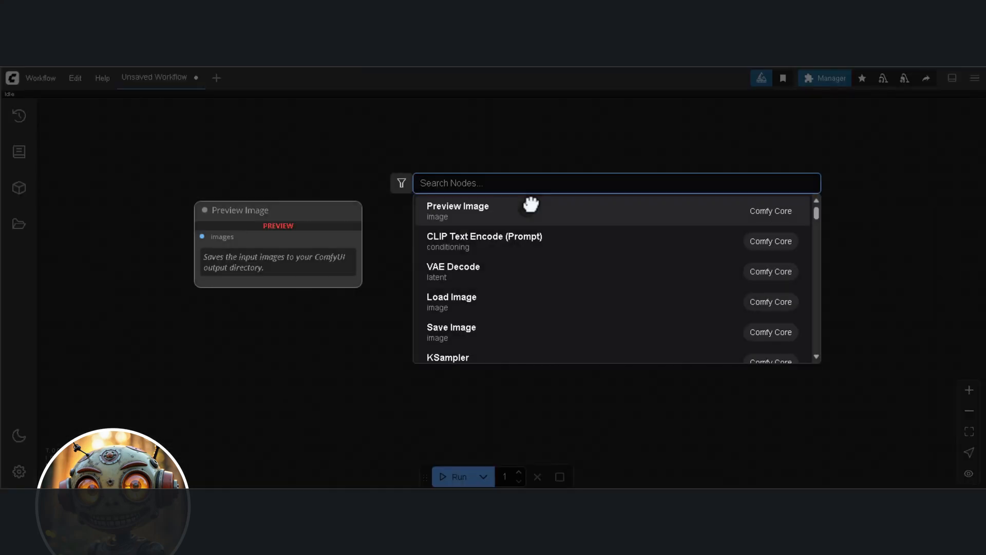
{"action": "type", "text": "gguf"}
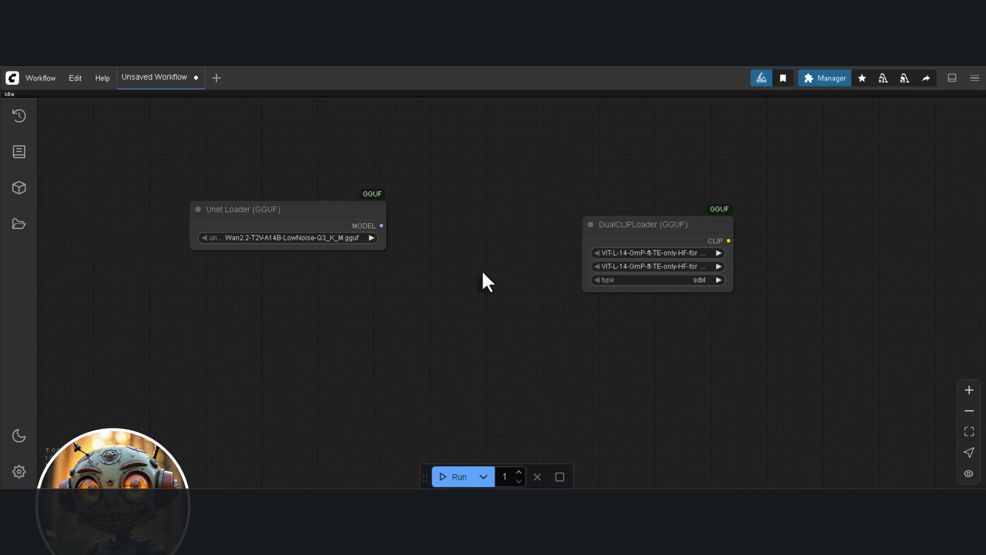
Stack DualCLIPLoader, Power Lora Loader (rgthree) and Load VAE in a column under the Unet Loader
{"action": "left_click_drag", "start_coordinate": [636, 224], "coordinate": [254, 289]}
{"action": "scroll", "coordinate": [523, 286], "scroll_direction": "down", "scroll_amount": 2}
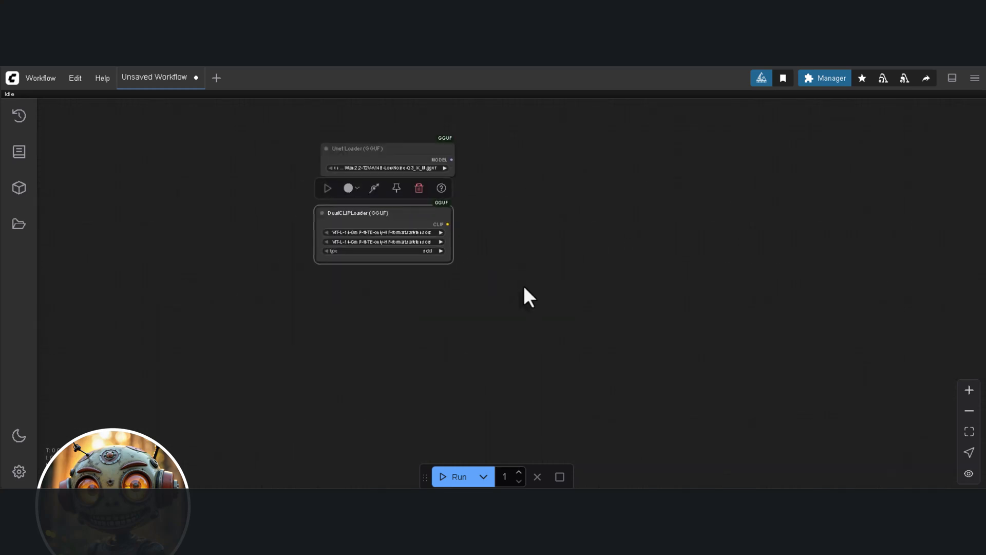
{"action": "double_click", "coordinate": [523, 285]}
{"action": "type", "text": "power"}
{"action": "left_click", "coordinate": [479, 296]}
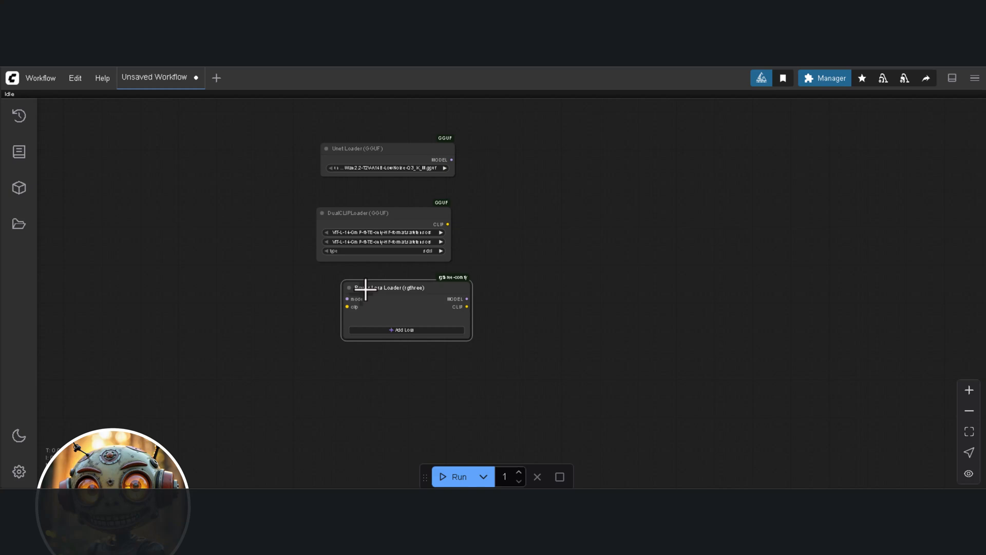
{"action": "left_click_drag", "start_coordinate": [366, 289], "coordinate": [340, 293]}
{"action": "double_click", "coordinate": [614, 254]}
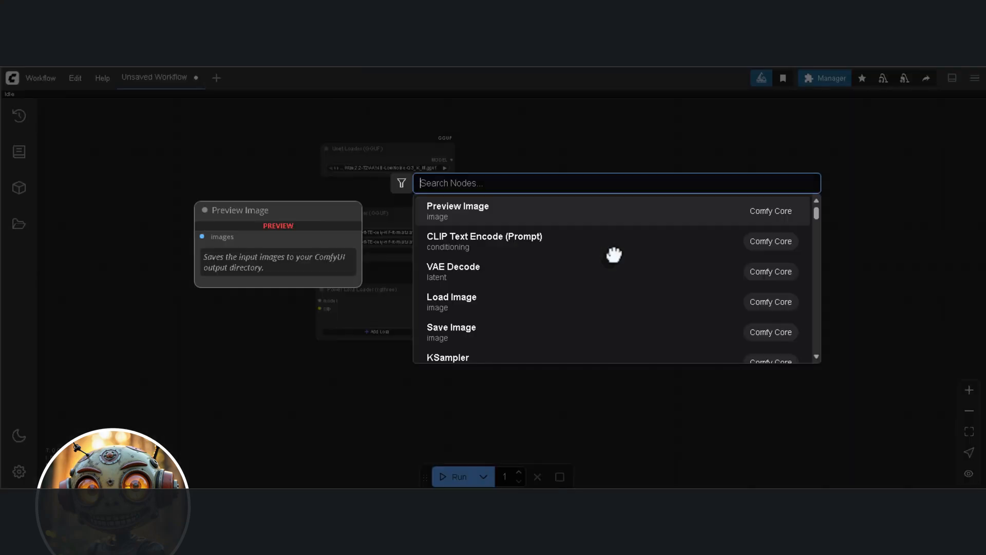
{"action": "type", "text": "vae"}
{"action": "left_click", "coordinate": [463, 267]}
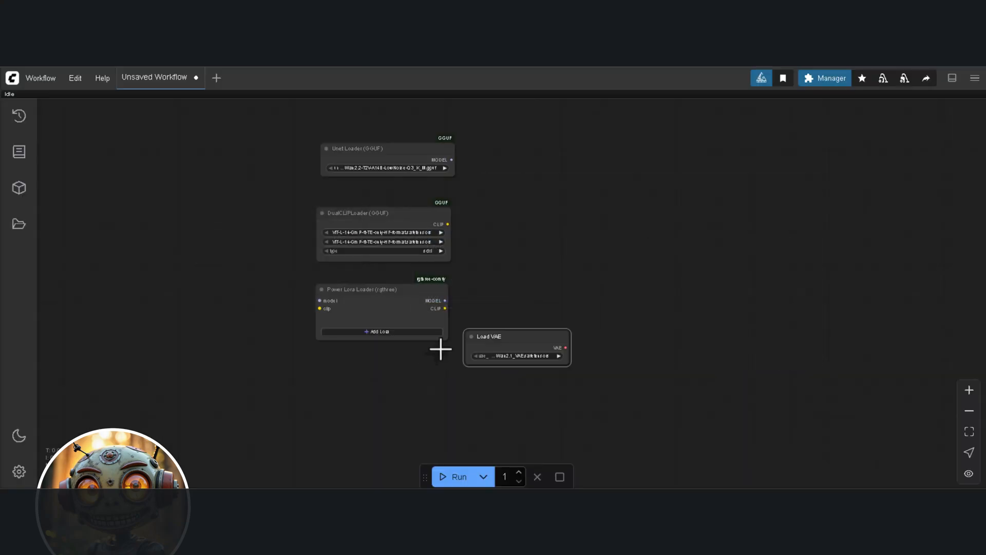
{"action": "mouse_move", "coordinate": [509, 347]}
{"action": "left_mouse_down"}
{"action": "mouse_move", "coordinate": [399, 392]}
{"action": "mouse_move", "coordinate": [447, 394]}
{"action": "left_mouse_up"}
Add a CLIP Text Encode (Prompt) node and duplicate it below for a second prompt
{"action": "double_click", "coordinate": [563, 185]}
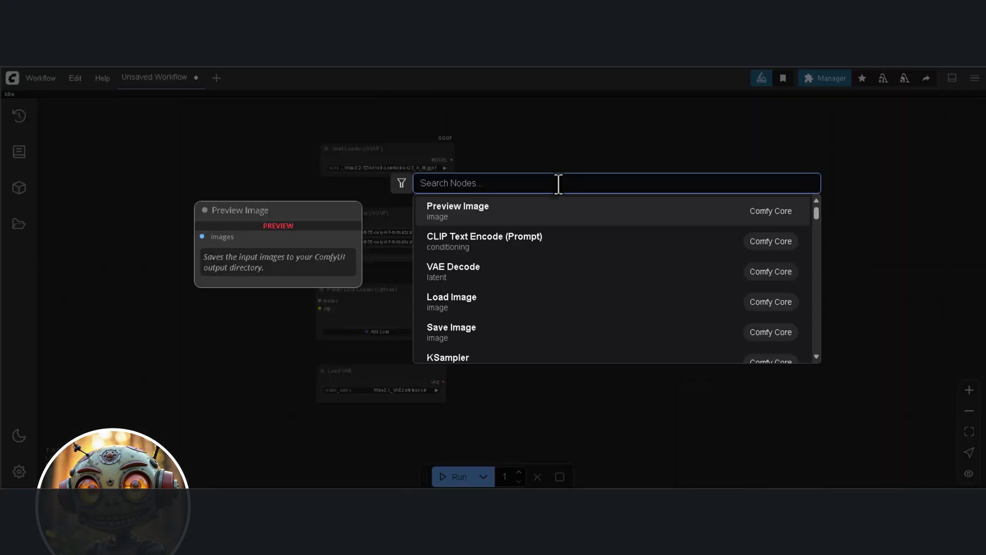
{"action": "left_click", "coordinate": [525, 236]}
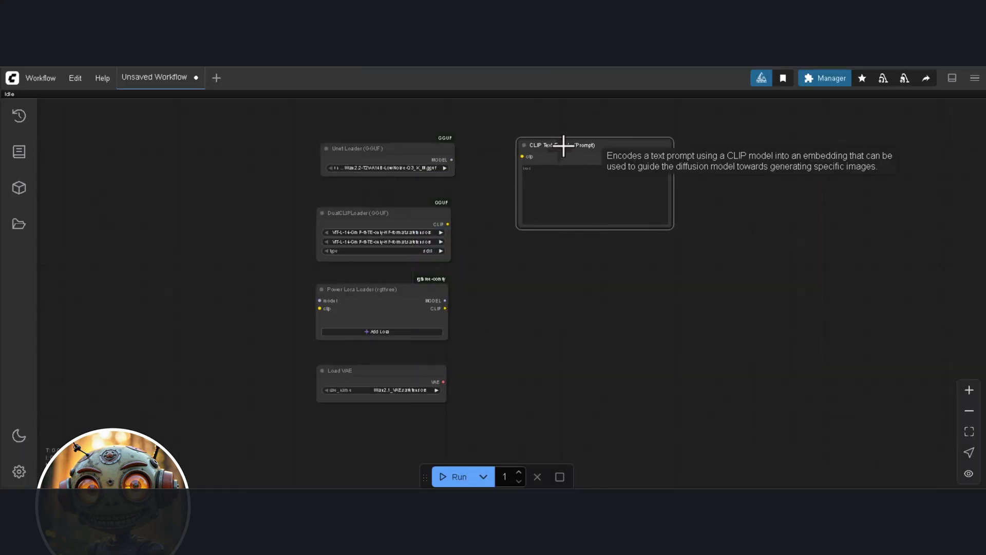
{"action": "left_click_drag", "start_coordinate": [572, 146], "coordinate": [547, 145]}
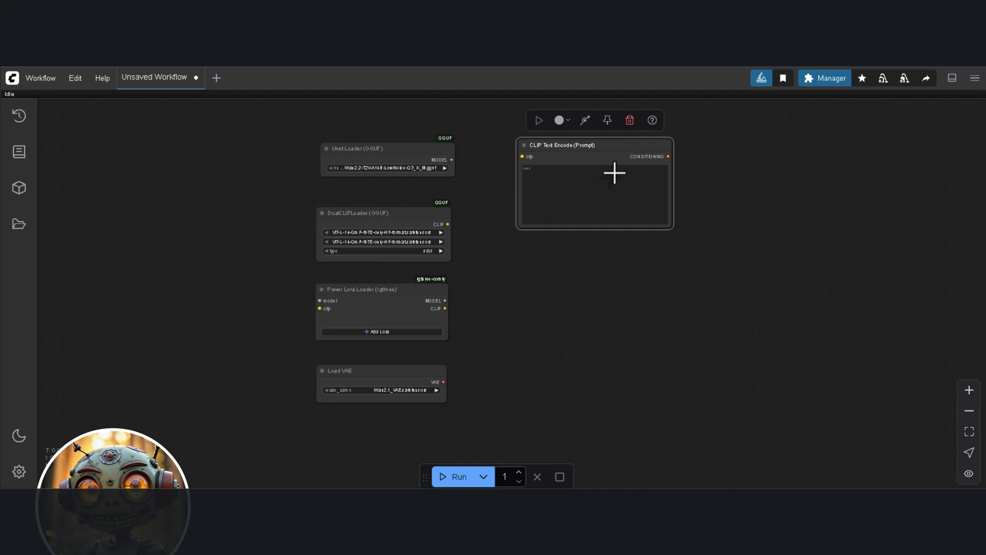
{"action": "left_click_drag", "start_coordinate": [616, 174], "coordinate": [609, 277]}
Add a KSampler with VAE Decode and VAE Decode (Tiled) nodes to its right
{"action": "left_click", "coordinate": [722, 271]}
{"action": "double_click", "coordinate": [722, 270]}
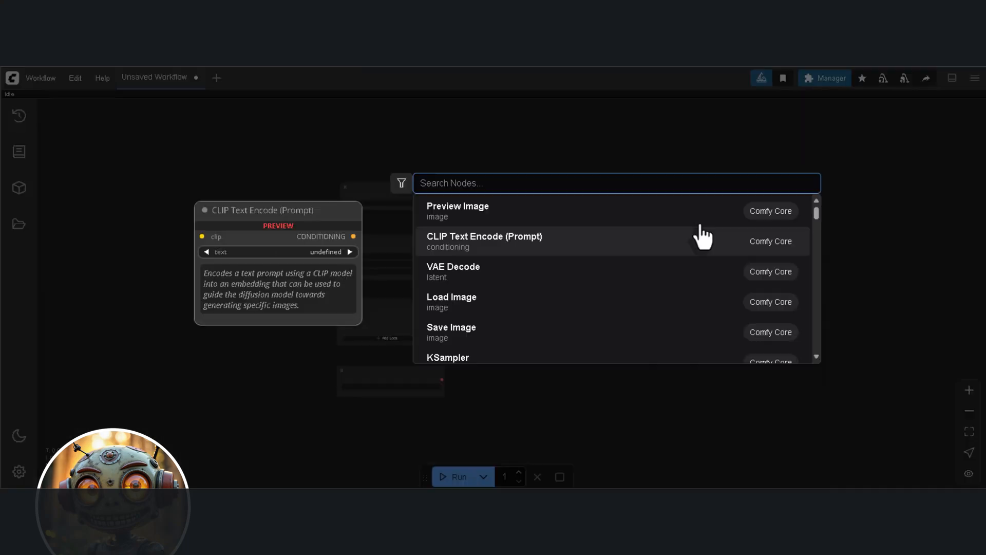
{"action": "type", "text": "ksampler"}
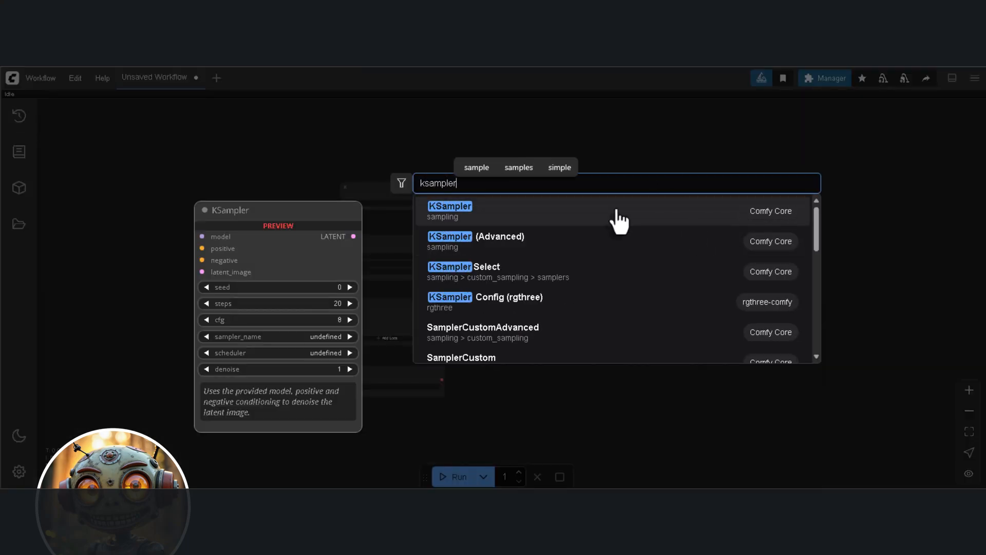
{"action": "left_click", "coordinate": [616, 209]}
{"action": "scroll", "coordinate": [725, 219], "scroll_direction": "up", "scroll_amount": 3}
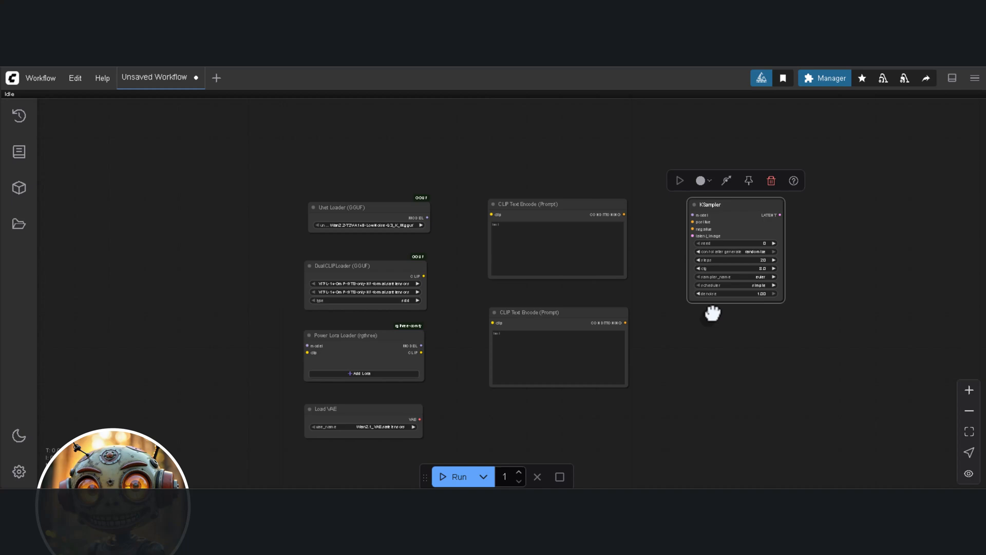
{"action": "double_click", "coordinate": [713, 316]}
{"action": "type", "text": "vae"}
{"action": "left_click", "coordinate": [670, 210]}
{"action": "left_click_drag", "start_coordinate": [817, 216], "coordinate": [771, 201]}
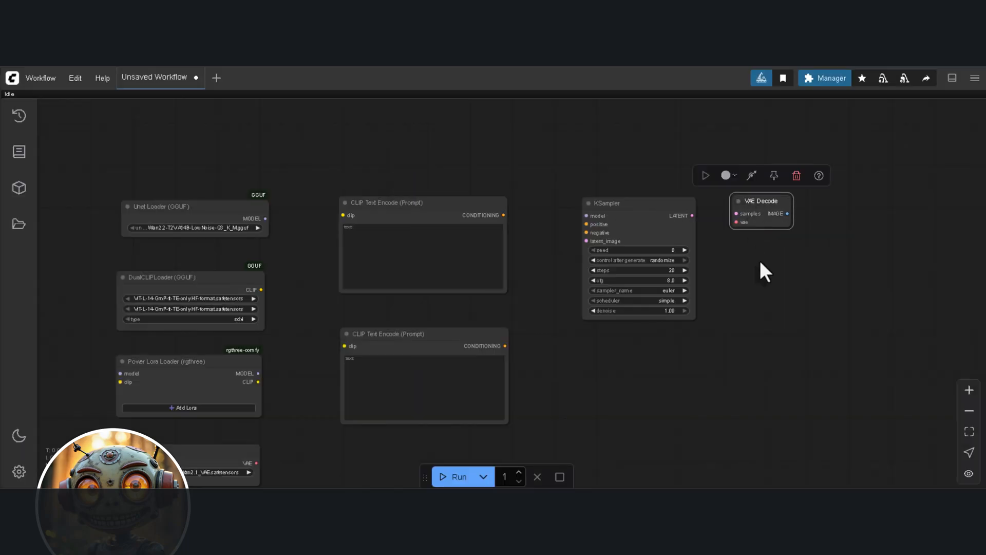
{"action": "scroll", "coordinate": [760, 260], "scroll_direction": "up", "scroll_amount": 2}
{"action": "double_click", "coordinate": [763, 274]}
{"action": "type", "text": "vae"}
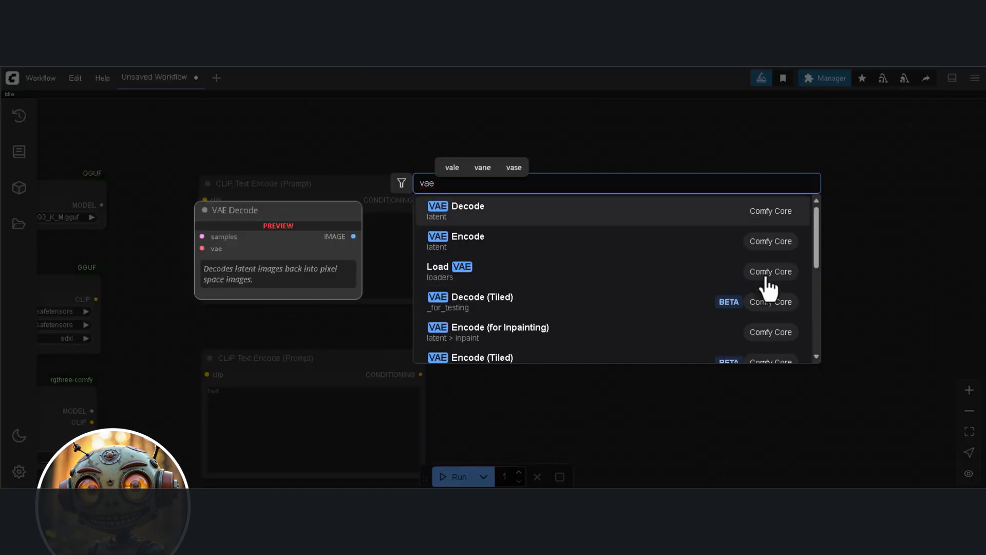
{"action": "left_click", "coordinate": [617, 301]}
{"action": "left_click_drag", "start_coordinate": [770, 231], "coordinate": [751, 239]}
{"action": "scroll", "coordinate": [771, 185], "scroll_direction": "down", "scroll_amount": 2}
Add a Save Image node at the far right and a ModelSamplingSD3 above the KSampler
{"action": "double_click", "coordinate": [775, 166]}
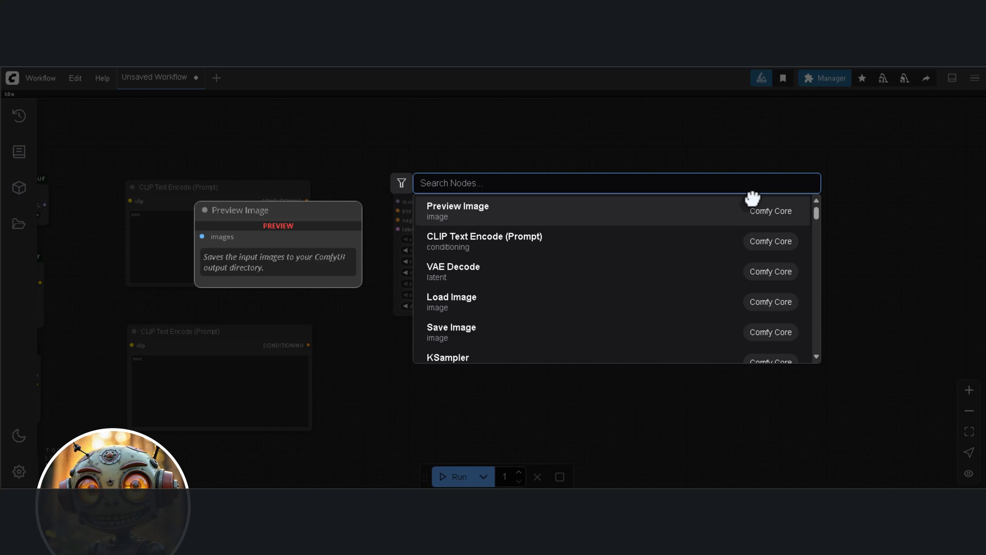
{"action": "type", "text": "save"}
{"action": "left_click", "coordinate": [671, 204]}
{"action": "mouse_move", "coordinate": [794, 197]}
{"action": "left_mouse_down"}
{"action": "mouse_move", "coordinate": [854, 230]}
{"action": "mouse_move", "coordinate": [964, 436]}
{"action": "left_mouse_up"}
{"action": "double_click", "coordinate": [574, 144]}
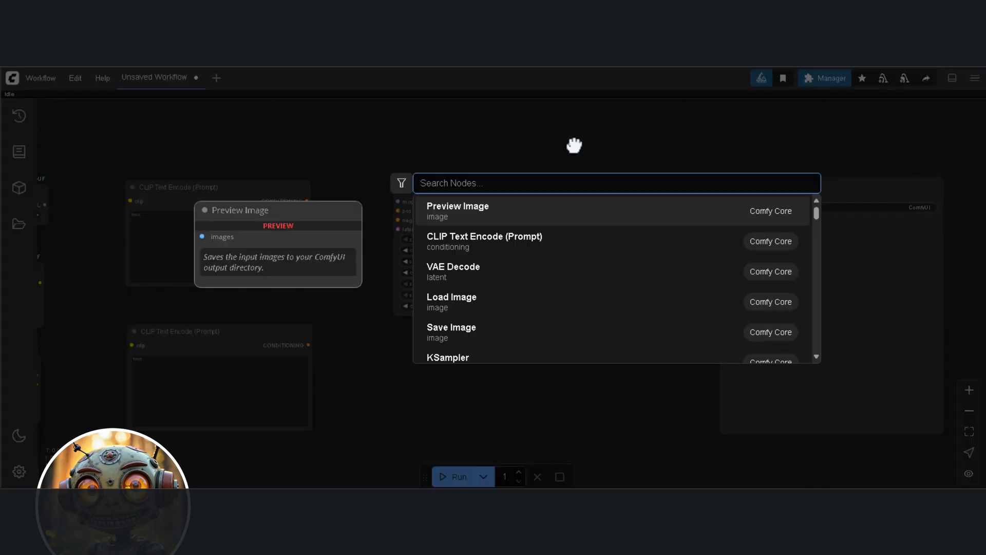
{"action": "type", "text": "model"}
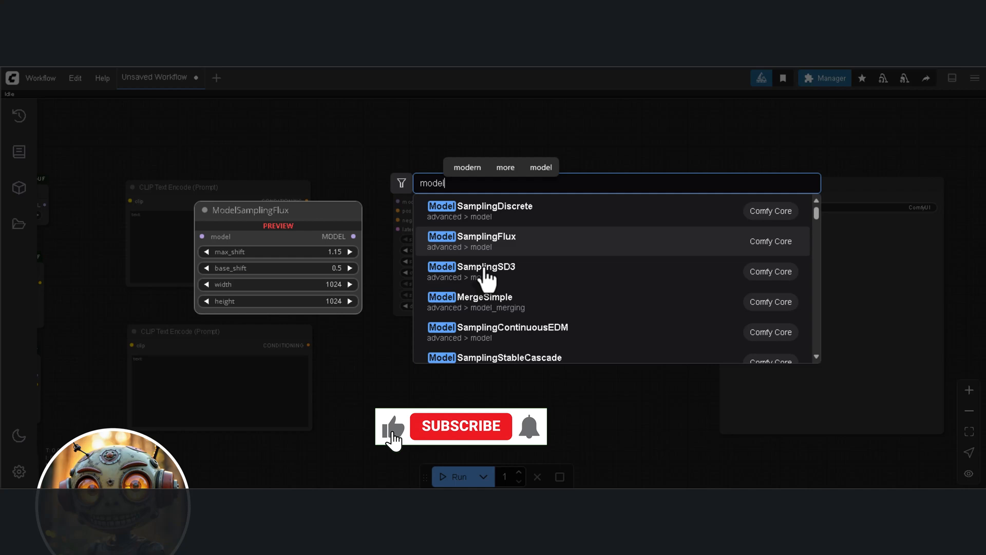
{"action": "left_click", "coordinate": [488, 272]}
{"action": "left_click_drag", "start_coordinate": [647, 189], "coordinate": [786, 200]}
{"action": "scroll", "coordinate": [632, 231], "scroll_direction": "down", "scroll_amount": 2}
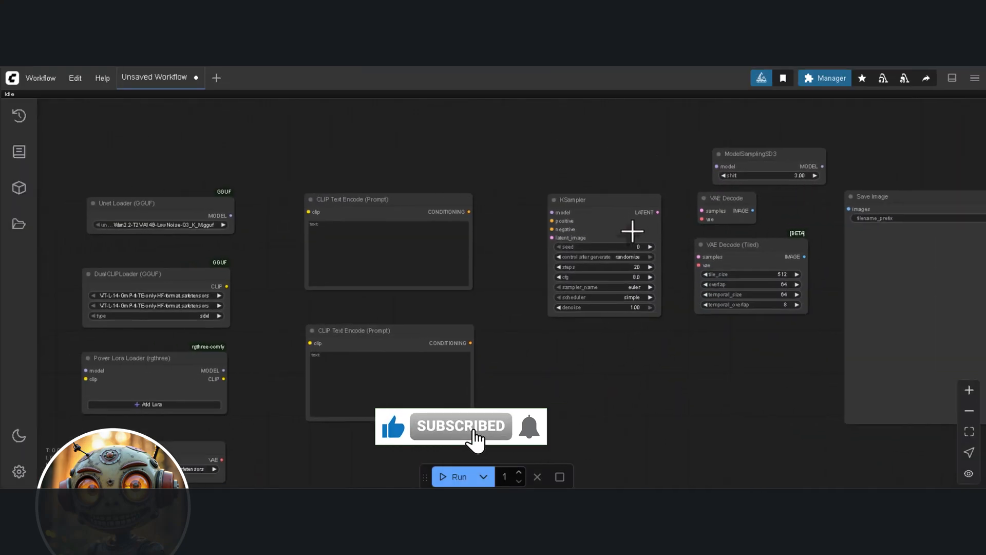
{"action": "left_click_drag", "start_coordinate": [759, 155], "coordinate": [598, 146]}
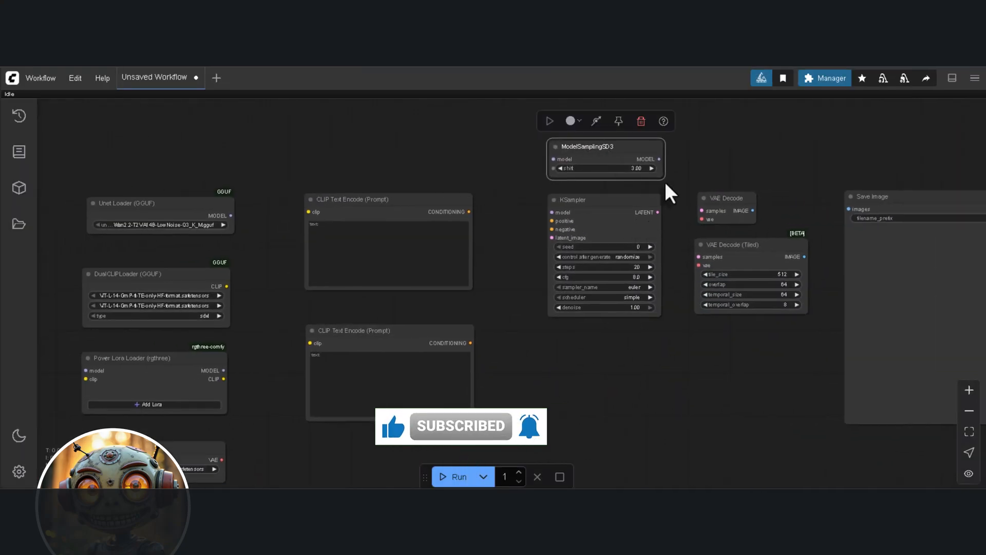
{"action": "left_click_drag", "start_coordinate": [669, 194], "coordinate": [652, 160]}
Add an EmptyHunyuanLatentVideo below the KSampler and set its length to 1
{"action": "double_click", "coordinate": [664, 368]}
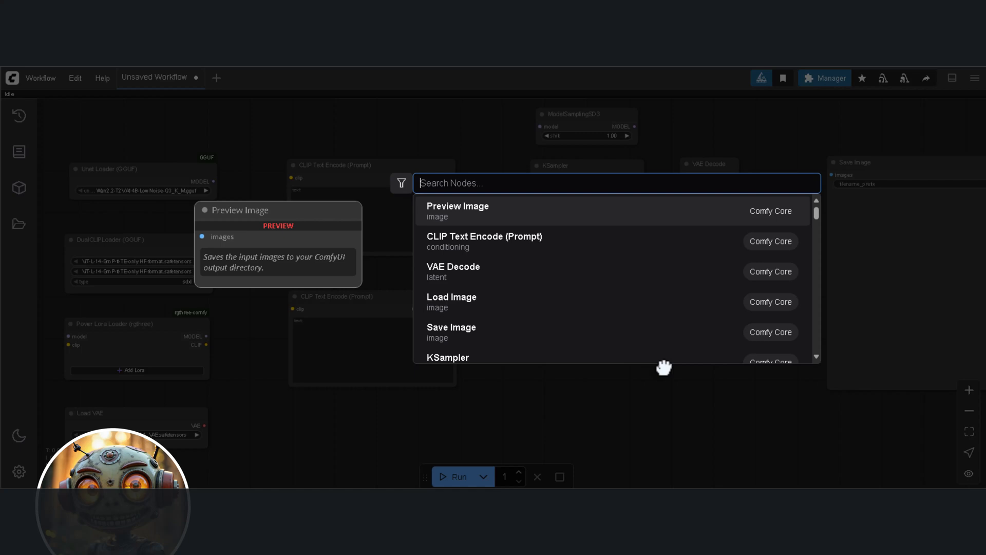
{"action": "type", "text": "hunyuan la"}
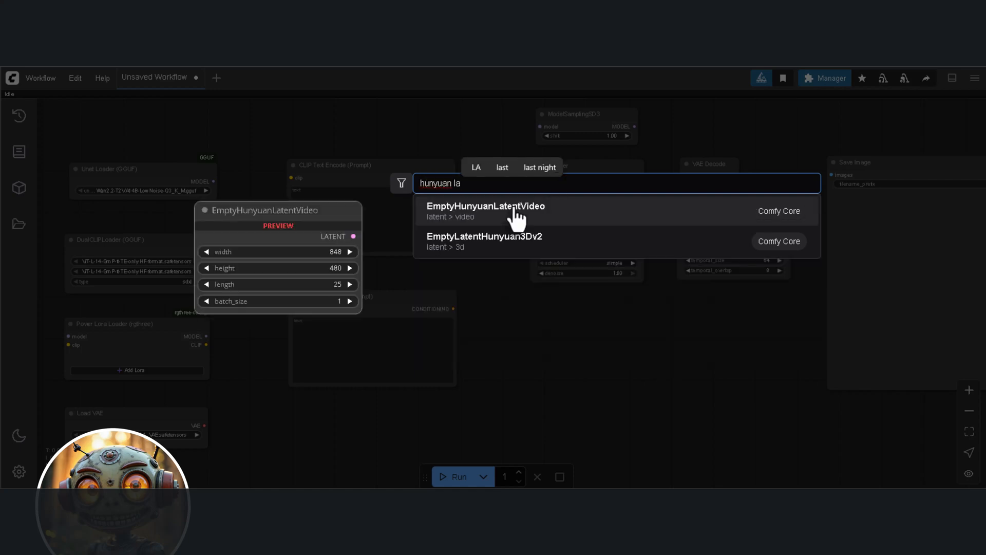
{"action": "left_click", "coordinate": [517, 218]}
{"action": "left_click_drag", "start_coordinate": [728, 317], "coordinate": [582, 320]}
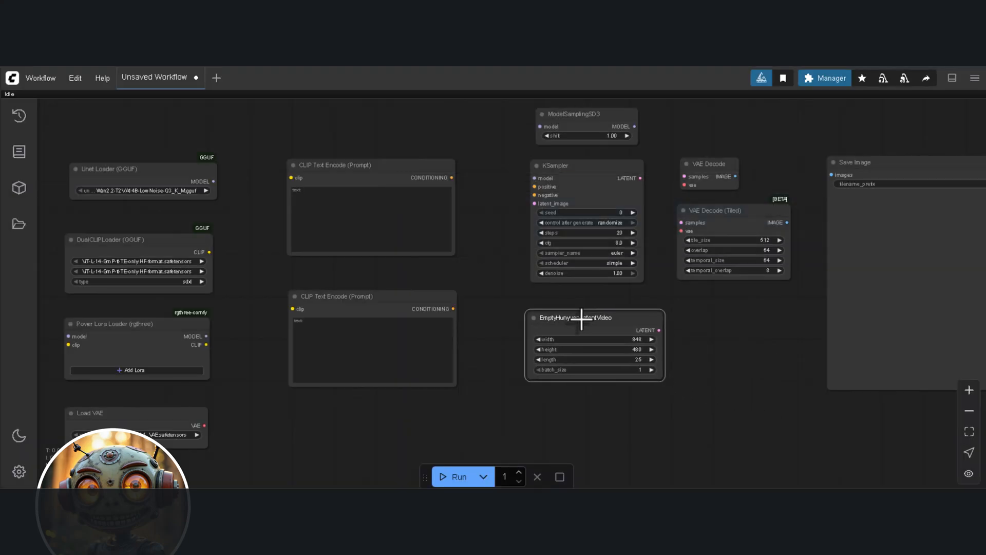
{"action": "scroll", "coordinate": [670, 391], "scroll_direction": "up", "scroll_amount": 5}
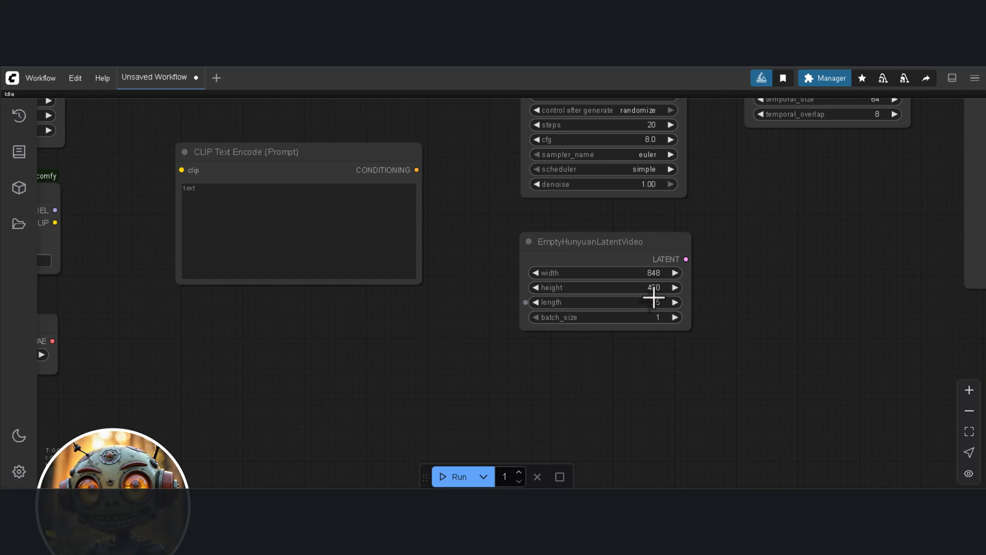
{"action": "double_click", "coordinate": [654, 302]}
{"action": "type", "text": "1"}
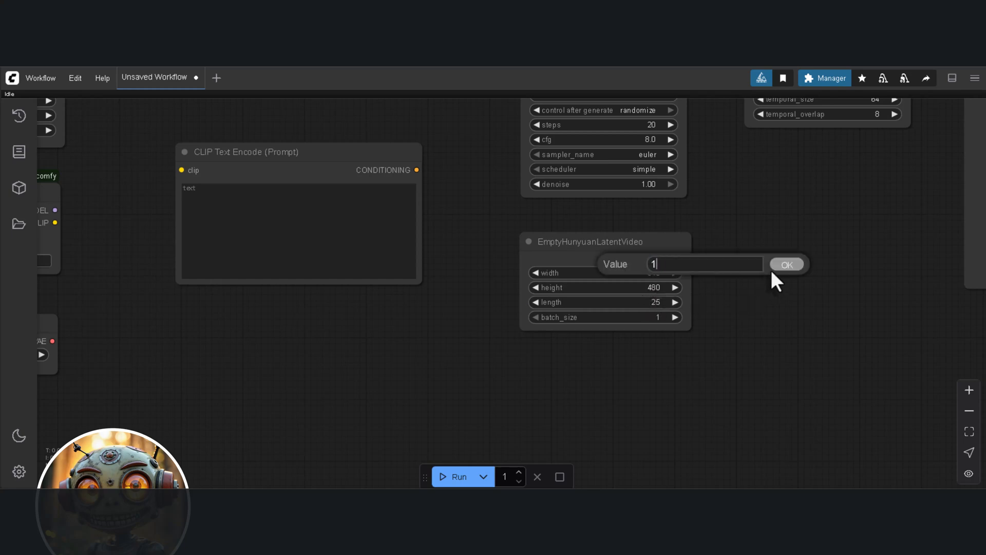
{"action": "left_click", "coordinate": [777, 265]}
{"action": "scroll", "coordinate": [775, 264], "scroll_direction": "down", "scroll_amount": 5}
{"action": "scroll", "coordinate": [261, 196], "scroll_direction": "up", "scroll_amount": 3}
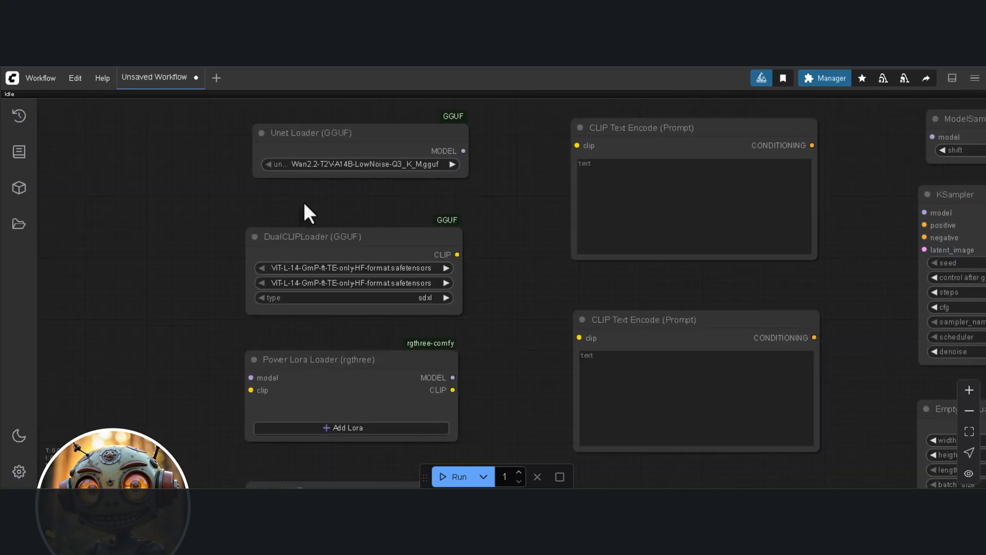
Route the Unet model through the Power Lora Loader and ModelSamplingSD3 into the KSampler
{"action": "left_click_drag", "start_coordinate": [303, 202], "coordinate": [286, 222]}
{"action": "mouse_move", "coordinate": [429, 173]}
{"action": "left_mouse_down"}
{"action": "mouse_move", "coordinate": [454, 188]}
{"action": "mouse_move", "coordinate": [457, 166]}
{"action": "mouse_move", "coordinate": [292, 327]}
{"action": "left_mouse_up"}
{"action": "scroll", "coordinate": [458, 167], "scroll_direction": "down", "scroll_amount": 2}
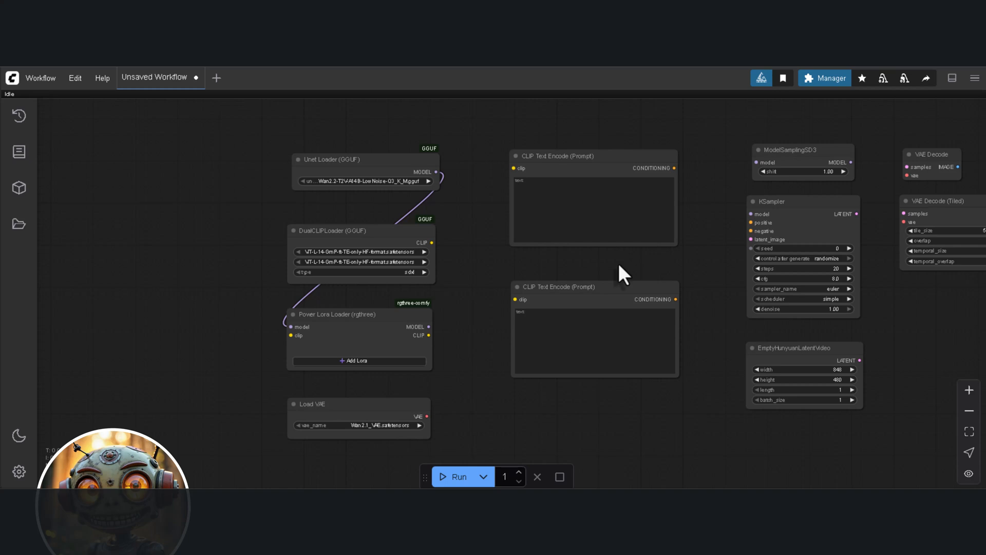
{"action": "left_click_drag", "start_coordinate": [428, 327], "coordinate": [754, 162]}
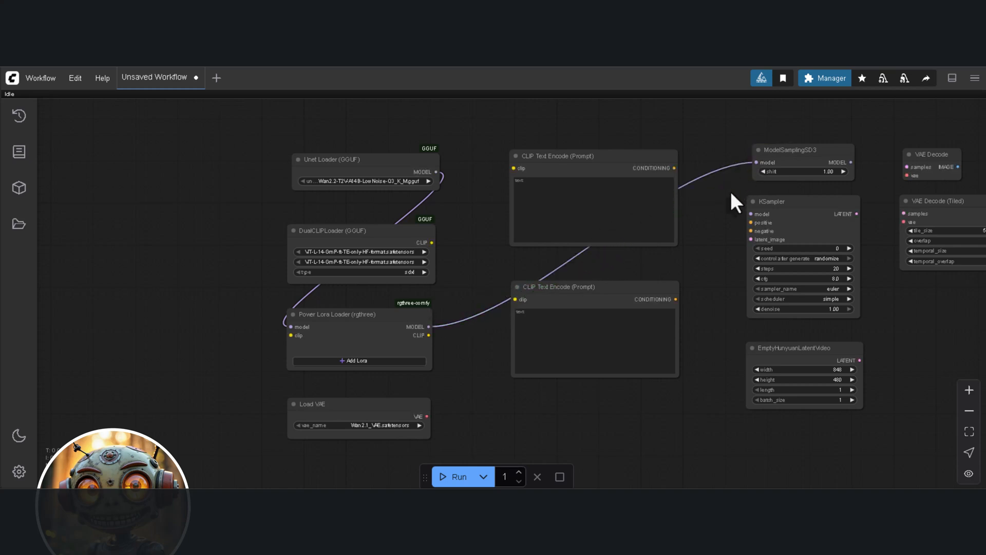
{"action": "left_click_drag", "start_coordinate": [852, 163], "coordinate": [753, 214]}
Feed DualCLIPLoader CLIP through the LoRA loader into both prompt encoders
{"action": "left_click_drag", "start_coordinate": [432, 244], "coordinate": [292, 336]}
{"action": "left_click_drag", "start_coordinate": [428, 337], "coordinate": [430, 337]}
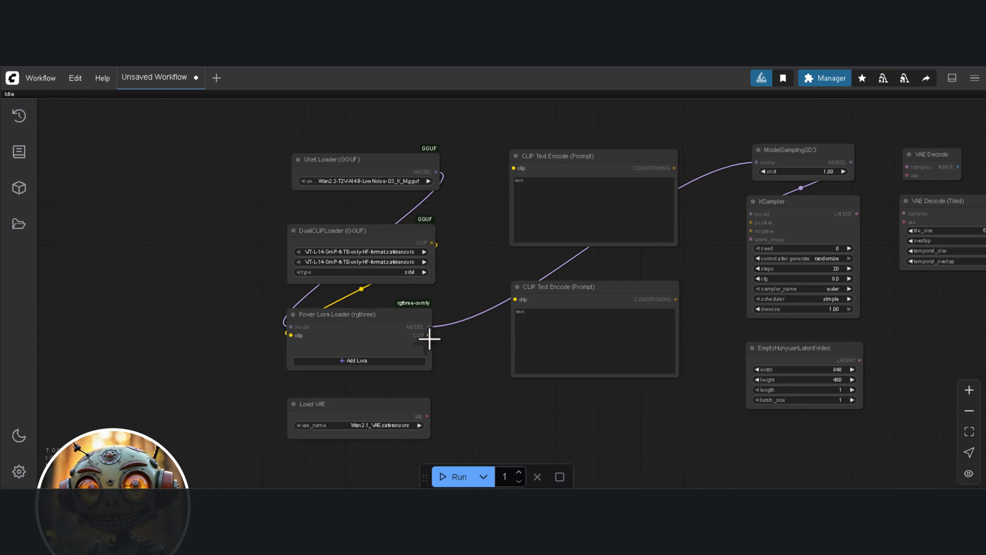
{"action": "left_click_drag", "start_coordinate": [490, 207], "coordinate": [513, 170]}
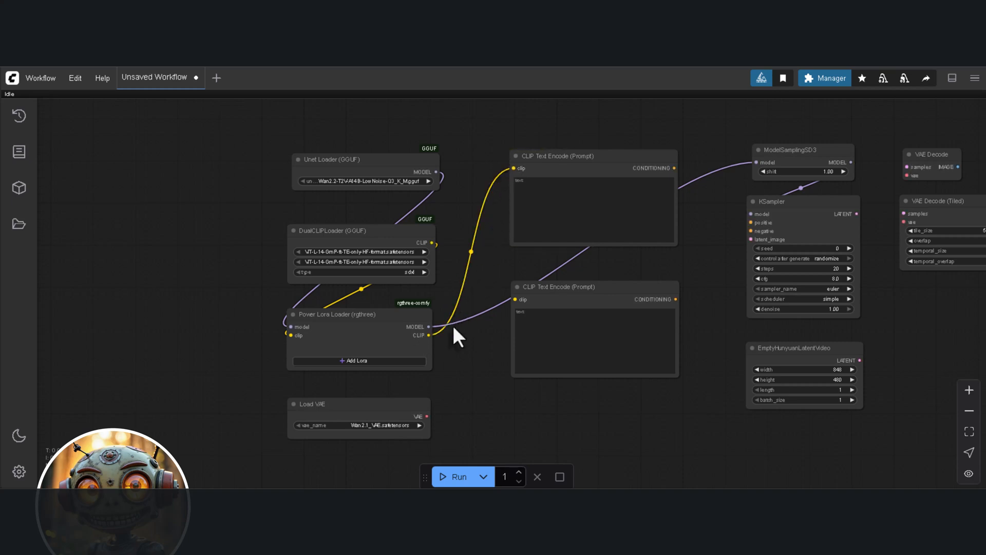
{"action": "left_click_drag", "start_coordinate": [428, 334], "coordinate": [516, 300]}
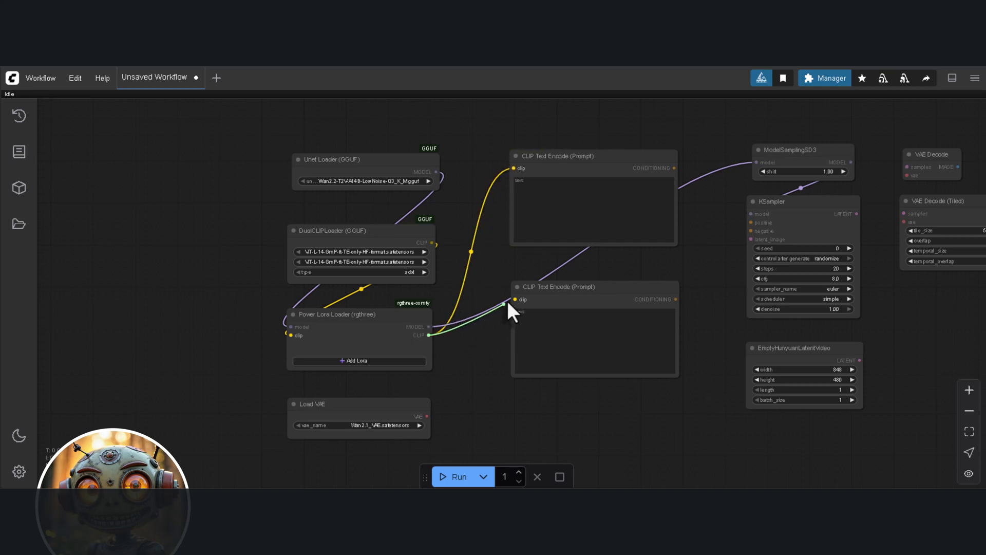
{"action": "left_click_drag", "start_coordinate": [488, 366], "coordinate": [452, 375]}
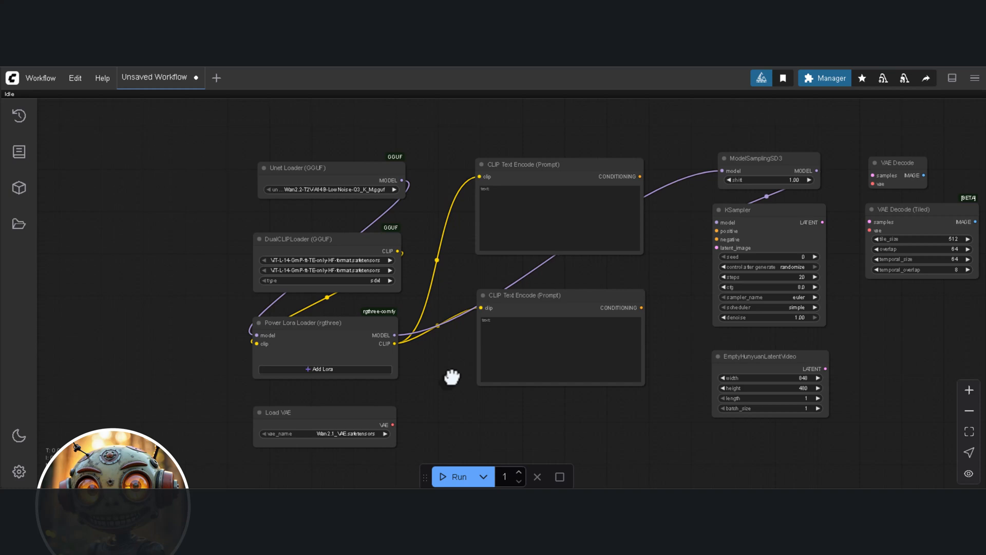
Colour the upper prompt node green and the lower prompt node red
{"action": "left_click", "coordinate": [558, 177]}
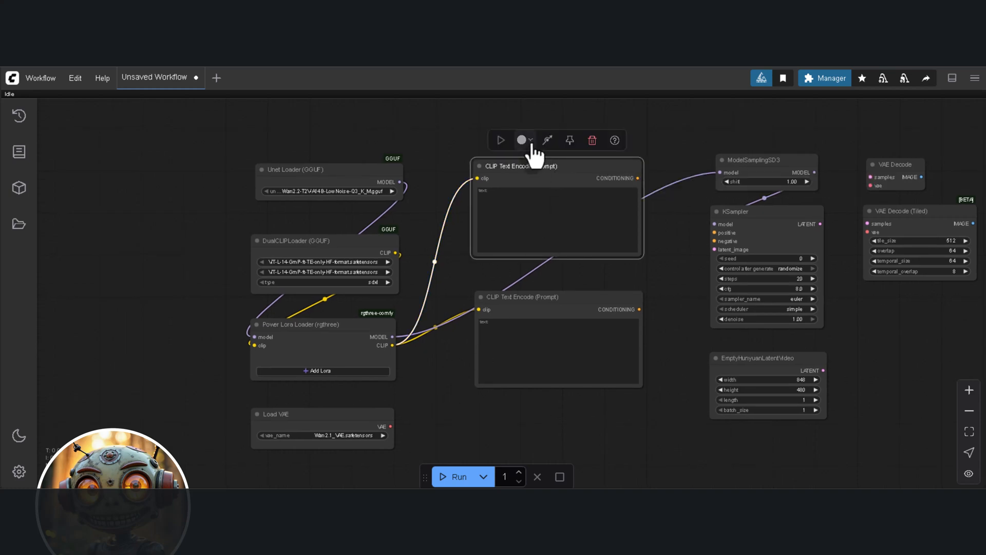
{"action": "left_click", "coordinate": [524, 140]}
{"action": "left_click", "coordinate": [504, 117]}
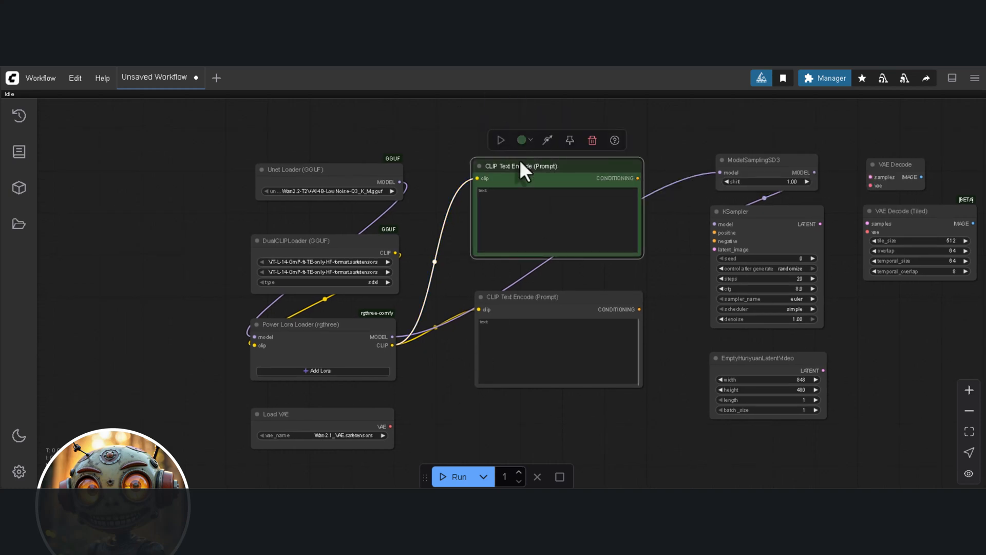
{"action": "left_click", "coordinate": [540, 312]}
{"action": "left_click", "coordinate": [527, 271]}
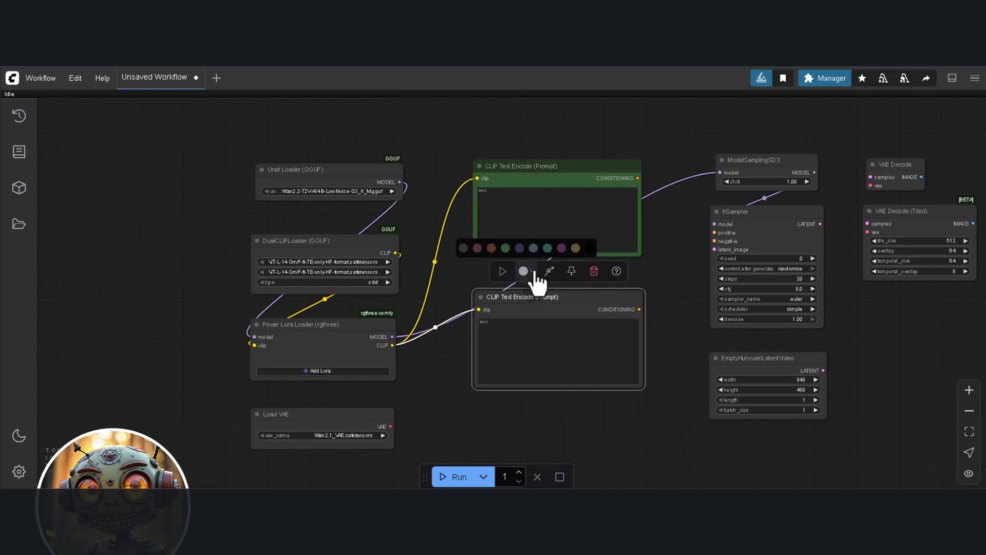
{"action": "left_click", "coordinate": [478, 247]}
{"action": "scroll", "coordinate": [640, 177], "scroll_direction": "up", "scroll_amount": 3}
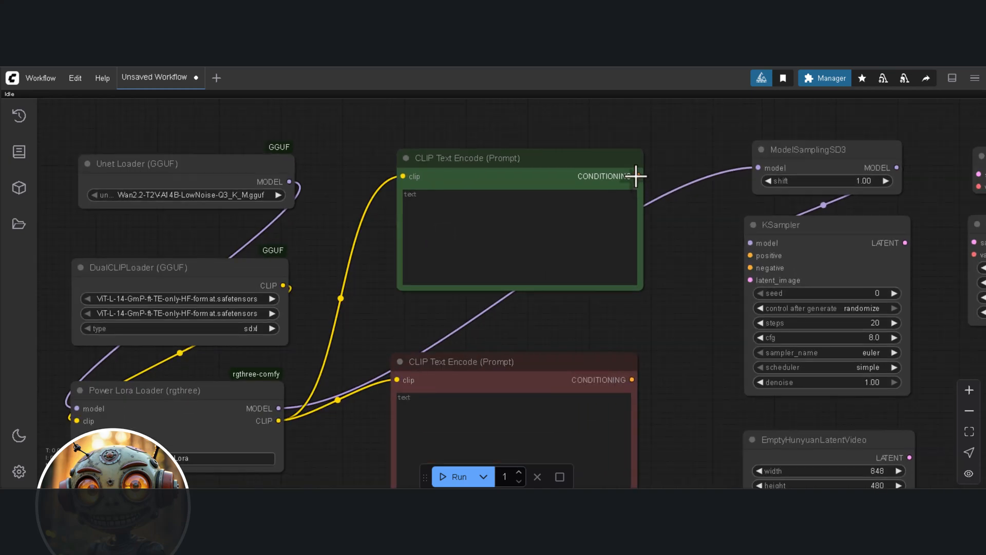
Wire green and red prompts as positive/negative conditioning and the empty latent into the KSampler
{"action": "mouse_move", "coordinate": [638, 178]}
{"action": "left_mouse_down"}
{"action": "mouse_move", "coordinate": [686, 241]}
{"action": "mouse_move", "coordinate": [751, 256]}
{"action": "left_mouse_up"}
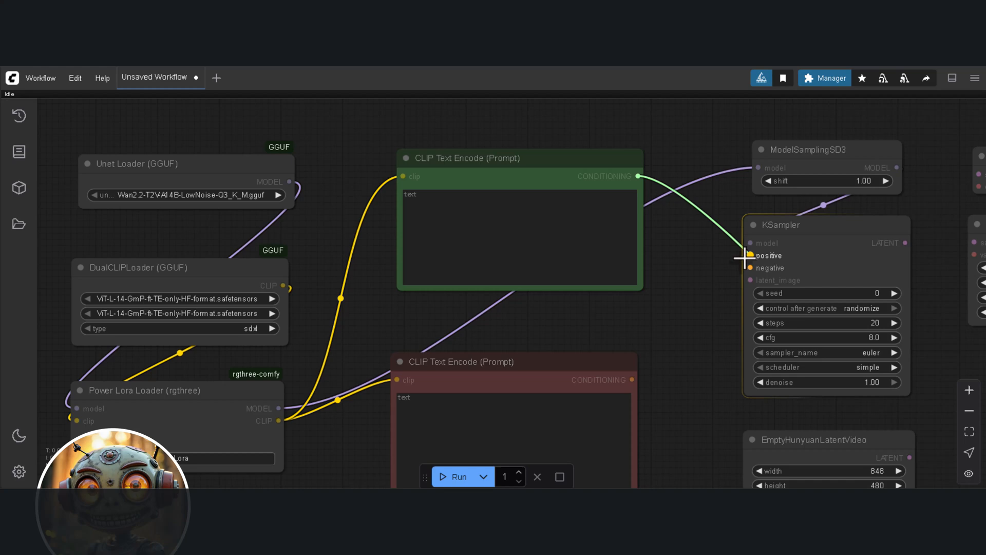
{"action": "left_click_drag", "start_coordinate": [696, 304], "coordinate": [664, 222]}
{"action": "left_click_drag", "start_coordinate": [600, 299], "coordinate": [717, 188]}
{"action": "scroll", "coordinate": [684, 273], "scroll_direction": "down", "scroll_amount": 2}
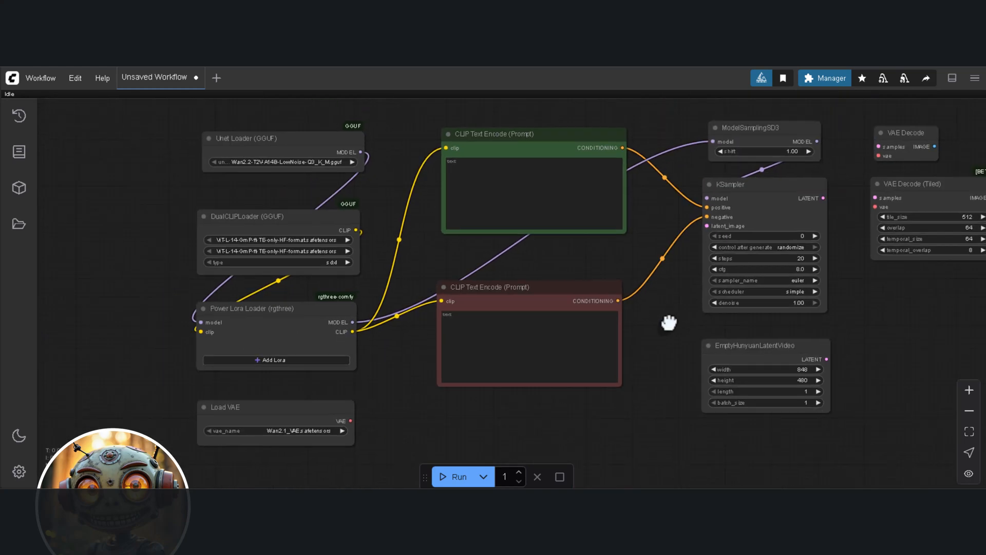
{"action": "left_click_drag", "start_coordinate": [818, 380], "coordinate": [675, 220]}
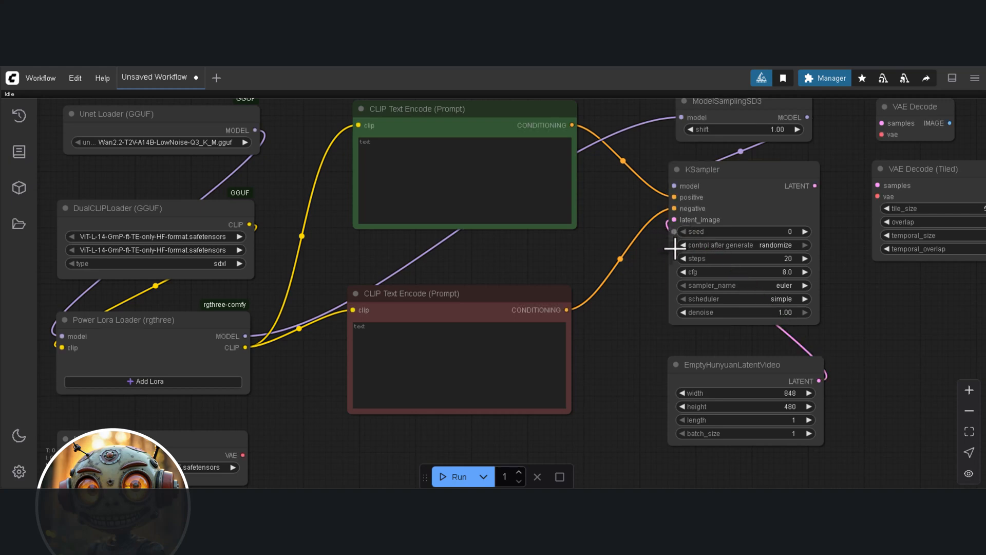
{"action": "scroll", "coordinate": [686, 186], "scroll_direction": "up", "scroll_amount": 2}
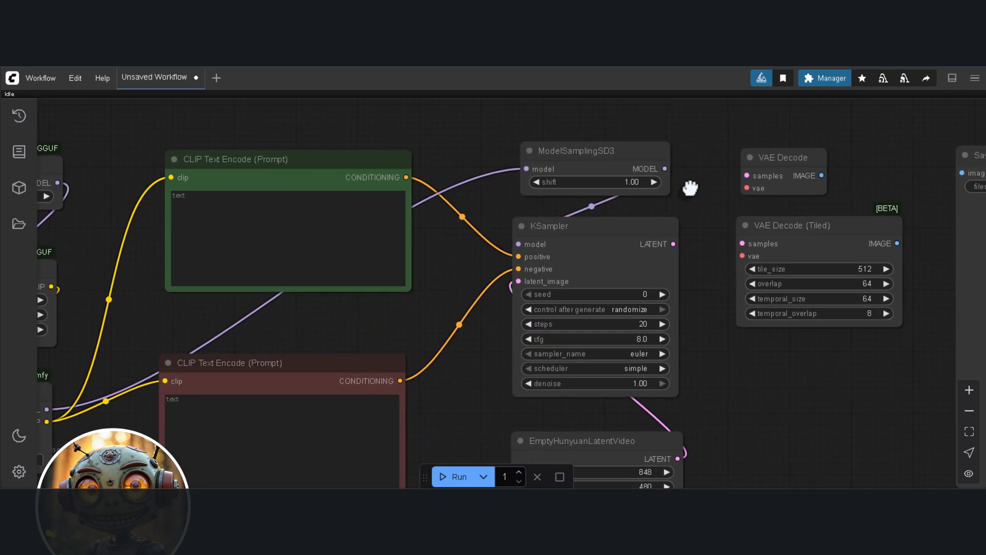
Link KSampler output to VAE Decode and Save Image, with Load VAE feeding the decoder
{"action": "left_click_drag", "start_coordinate": [672, 243], "coordinate": [746, 175]}
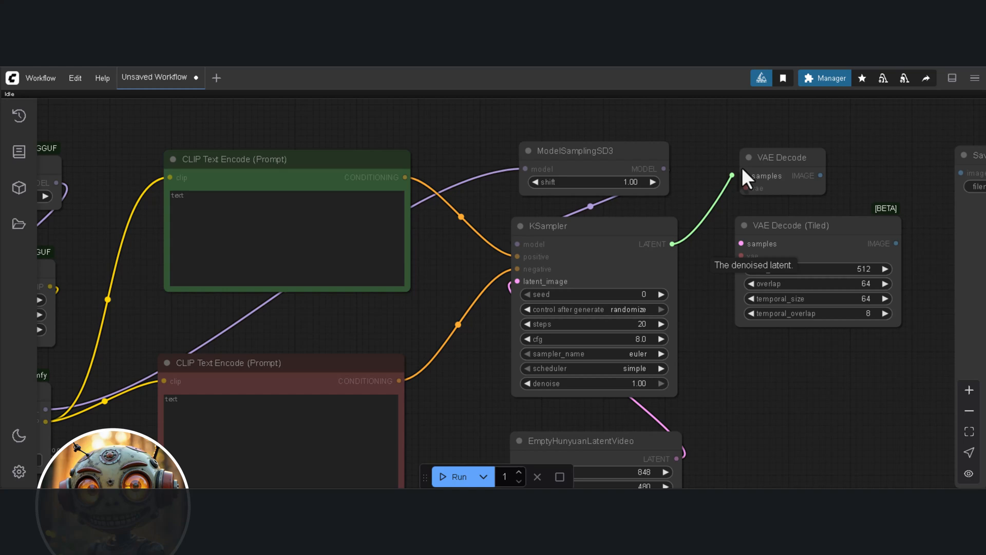
{"action": "scroll", "coordinate": [680, 176], "scroll_direction": "down", "scroll_amount": 2}
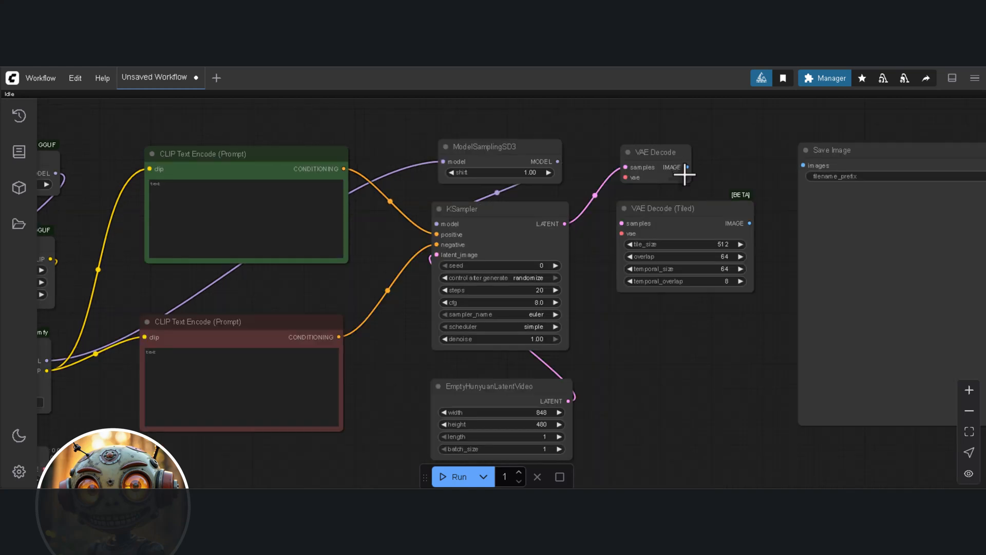
{"action": "mouse_move", "coordinate": [687, 167]}
{"action": "left_mouse_down"}
{"action": "mouse_move", "coordinate": [800, 179]}
{"action": "mouse_move", "coordinate": [803, 166]}
{"action": "left_mouse_up"}
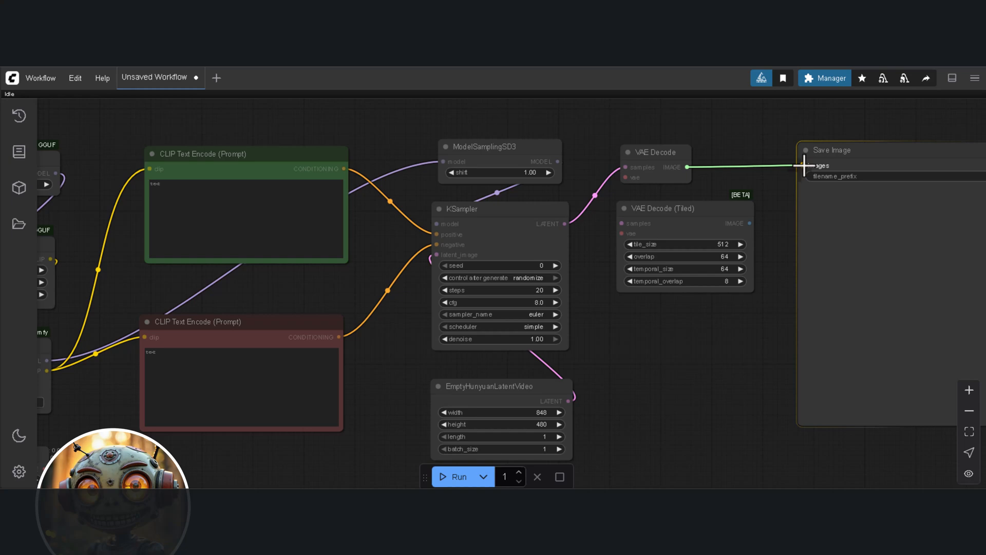
{"action": "scroll", "coordinate": [735, 185], "scroll_direction": "up", "scroll_amount": 2}
{"action": "left_click_drag", "start_coordinate": [269, 340], "coordinate": [217, 397]}
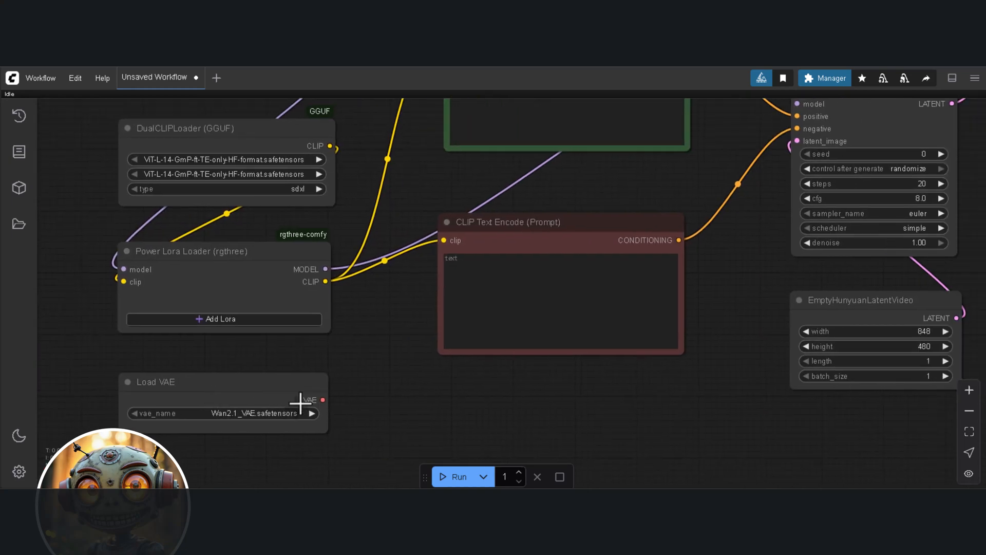
{"action": "left_click_drag", "start_coordinate": [324, 400], "coordinate": [760, 187]}
{"action": "scroll", "coordinate": [359, 384], "scroll_direction": "down", "scroll_amount": 2}
{"action": "scroll", "coordinate": [760, 188], "scroll_direction": "up", "scroll_amount": 2}
{"action": "left_click", "coordinate": [760, 187]}
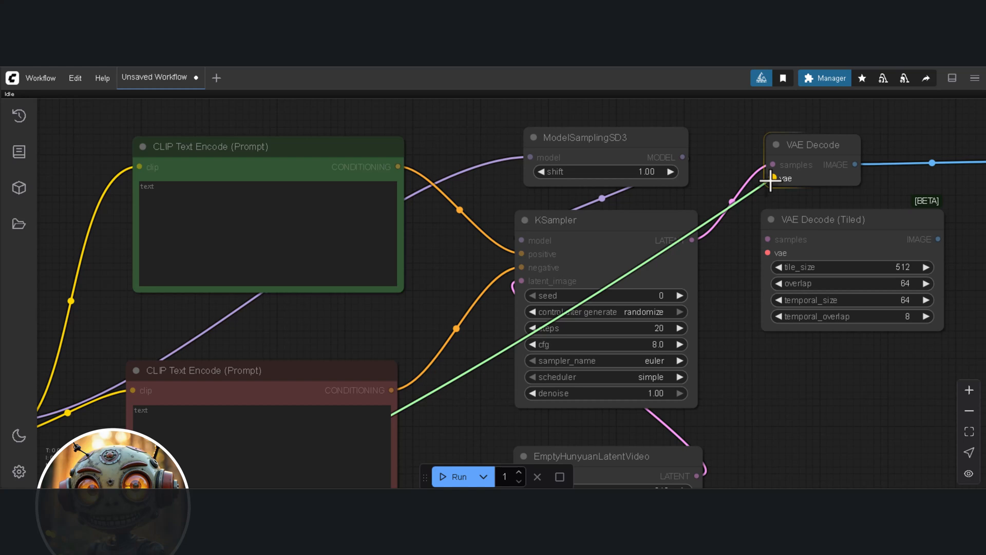
{"action": "scroll", "coordinate": [756, 199], "scroll_direction": "down", "scroll_amount": 3}
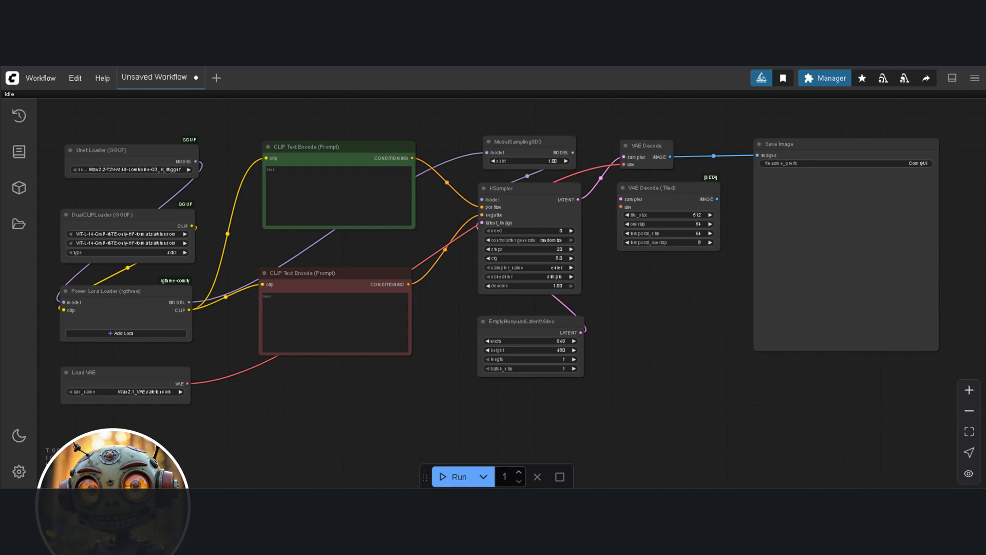
{"action": "scroll", "coordinate": [463, 147], "scroll_direction": "up", "scroll_amount": 3}
Add Patch Sage Attention KJ and Model Patch Torch Settings nodes stacked in the model path
{"action": "double_click", "coordinate": [463, 147]}
{"action": "type", "text": "patch"}
{"action": "left_click", "coordinate": [506, 267]}
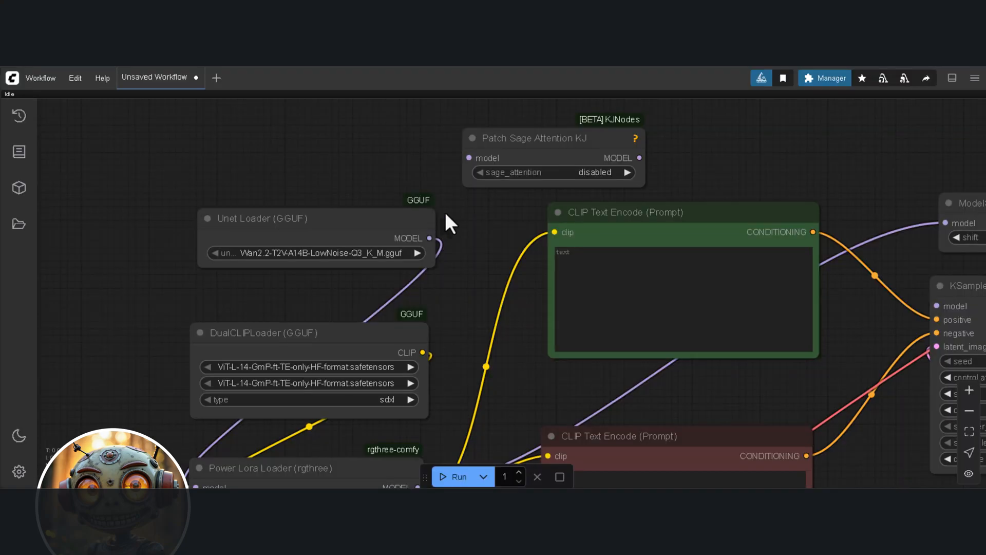
{"action": "left_click_drag", "start_coordinate": [532, 138], "coordinate": [432, 136]}
{"action": "scroll", "coordinate": [432, 137], "scroll_direction": "down", "scroll_amount": 1}
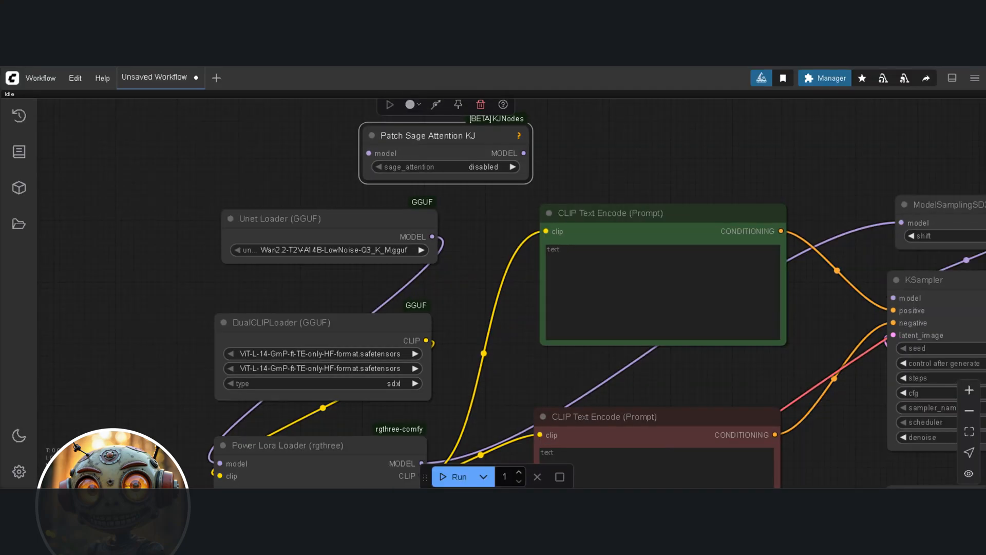
{"action": "scroll", "coordinate": [667, 176], "scroll_direction": "down", "scroll_amount": 1}
{"action": "double_click", "coordinate": [667, 175]}
{"action": "type", "text": "model pa"}
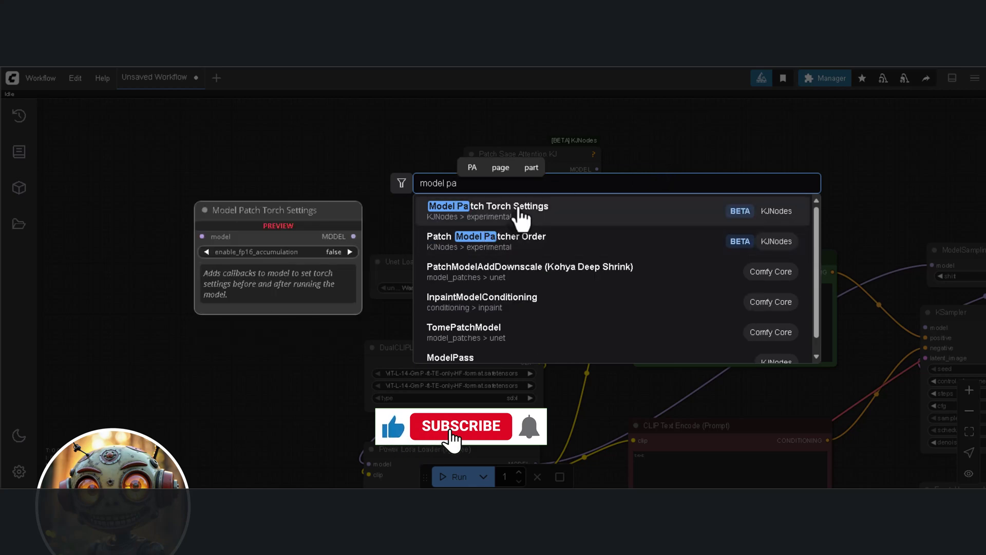
{"action": "left_click", "coordinate": [520, 208]}
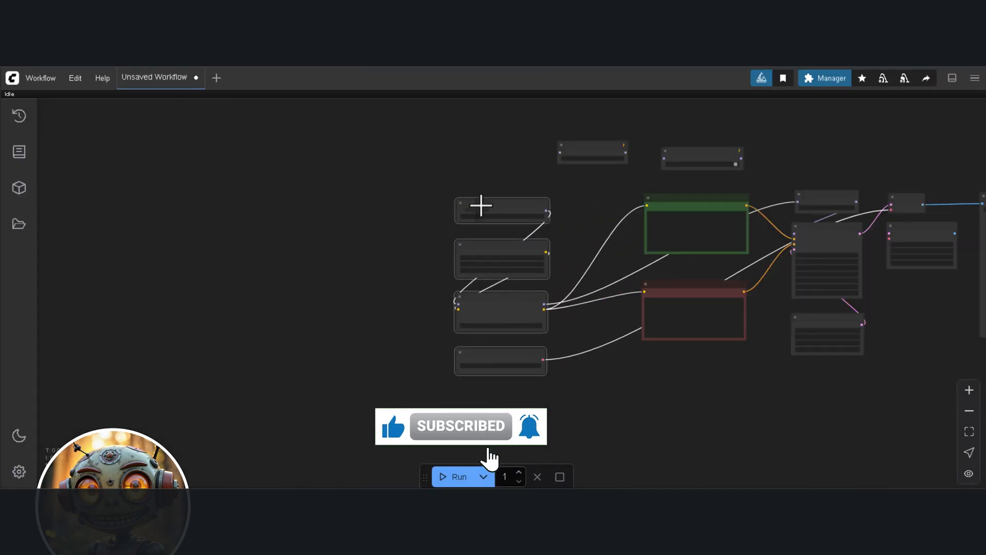
{"action": "left_click_drag", "start_coordinate": [602, 147], "coordinate": [598, 204]}
{"action": "scroll", "coordinate": [531, 177], "scroll_direction": "up", "scroll_amount": 3}
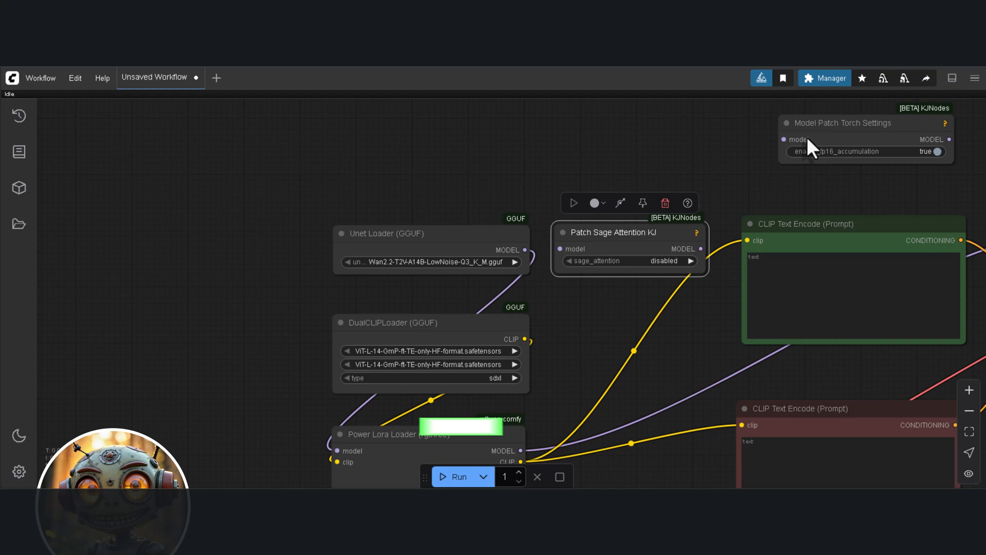
{"action": "left_click_drag", "start_coordinate": [655, 197], "coordinate": [654, 322]}
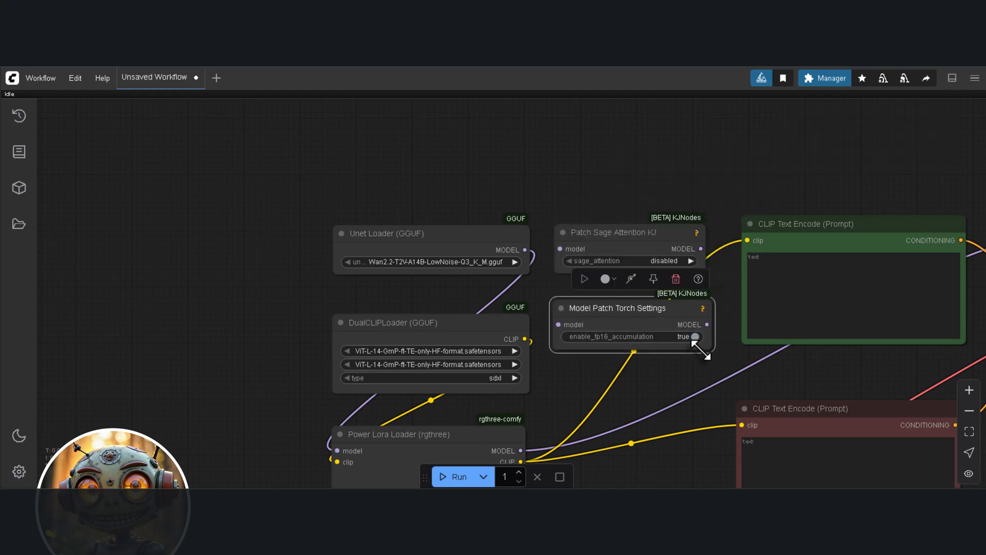
Chain the Unet model through both patch nodes and set sage_attention to auto
{"action": "left_click", "coordinate": [644, 315]}
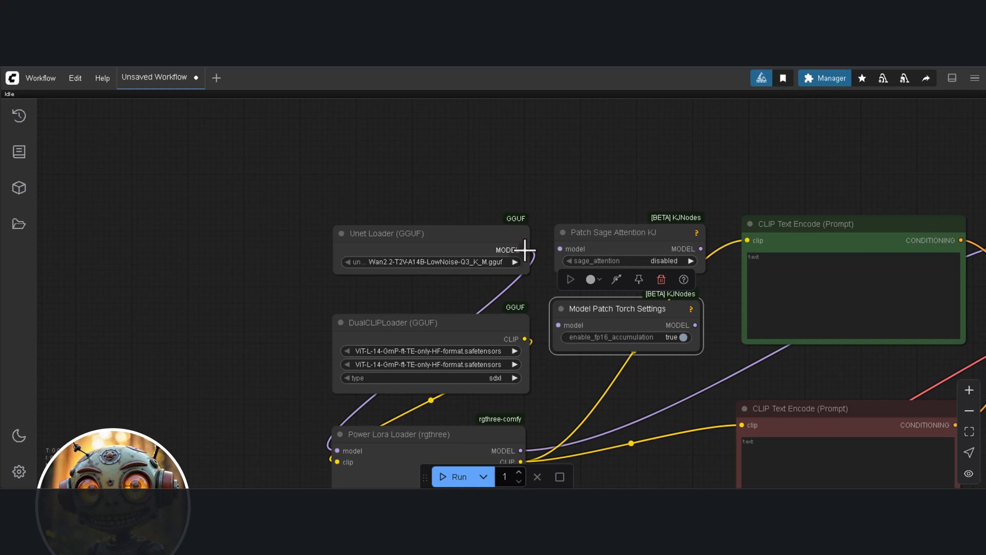
{"action": "left_click_drag", "start_coordinate": [527, 251], "coordinate": [562, 249]}
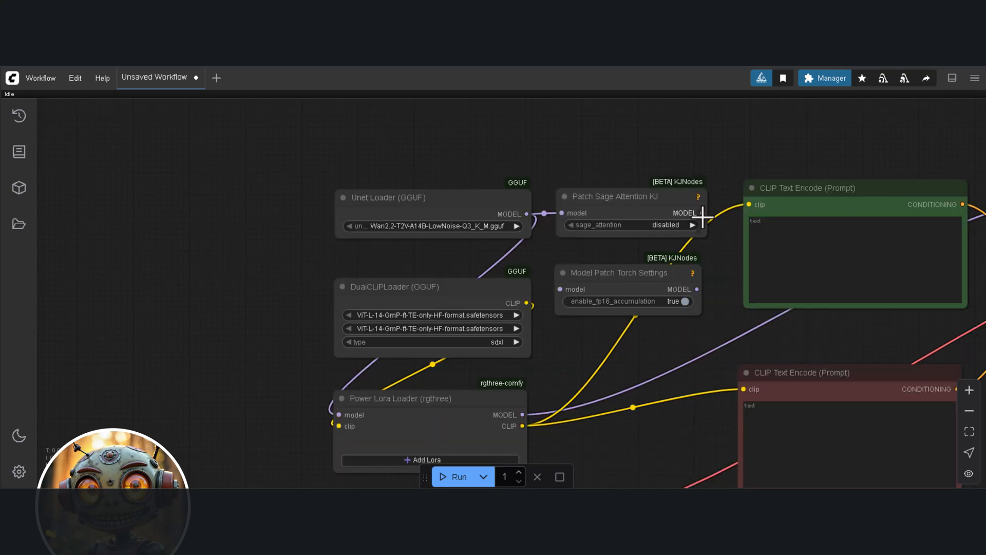
{"action": "left_click_drag", "start_coordinate": [703, 212], "coordinate": [561, 289]}
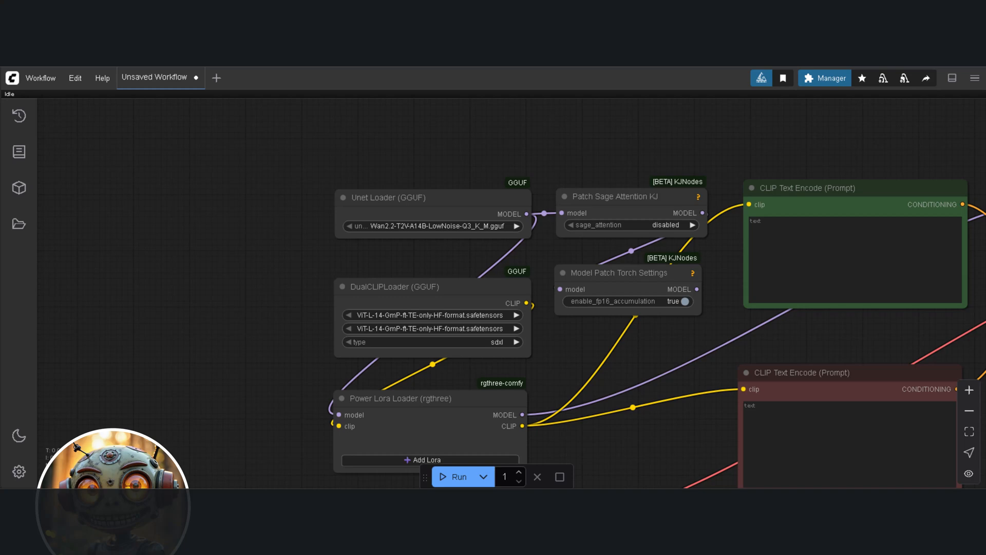
{"action": "scroll", "coordinate": [664, 262], "scroll_direction": "down", "scroll_amount": 2}
{"action": "mouse_move", "coordinate": [734, 213]}
{"action": "left_mouse_down"}
{"action": "mouse_move", "coordinate": [601, 289]}
{"action": "mouse_move", "coordinate": [439, 316]}
{"action": "left_mouse_up"}
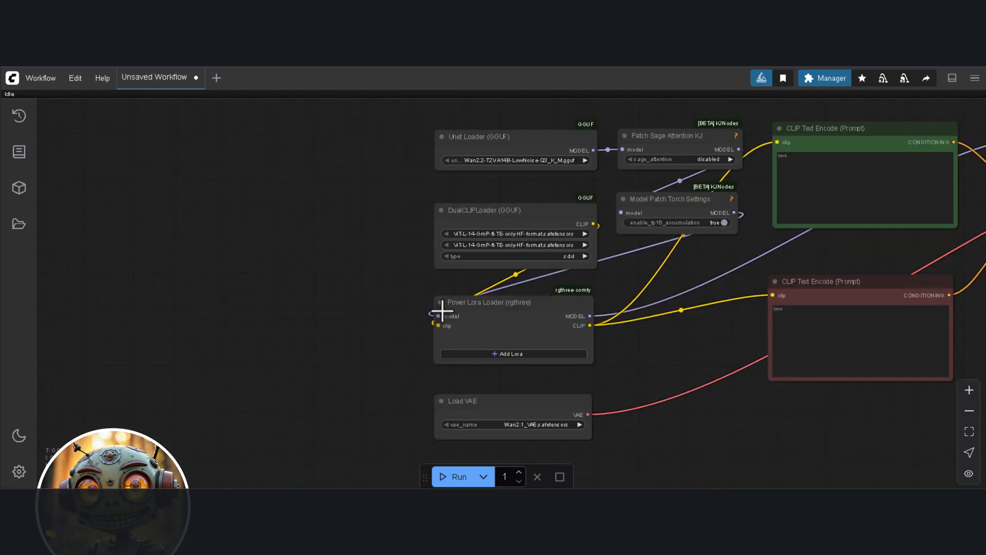
{"action": "scroll", "coordinate": [512, 339], "scroll_direction": "up", "scroll_amount": 3}
{"action": "left_click", "coordinate": [574, 190]}
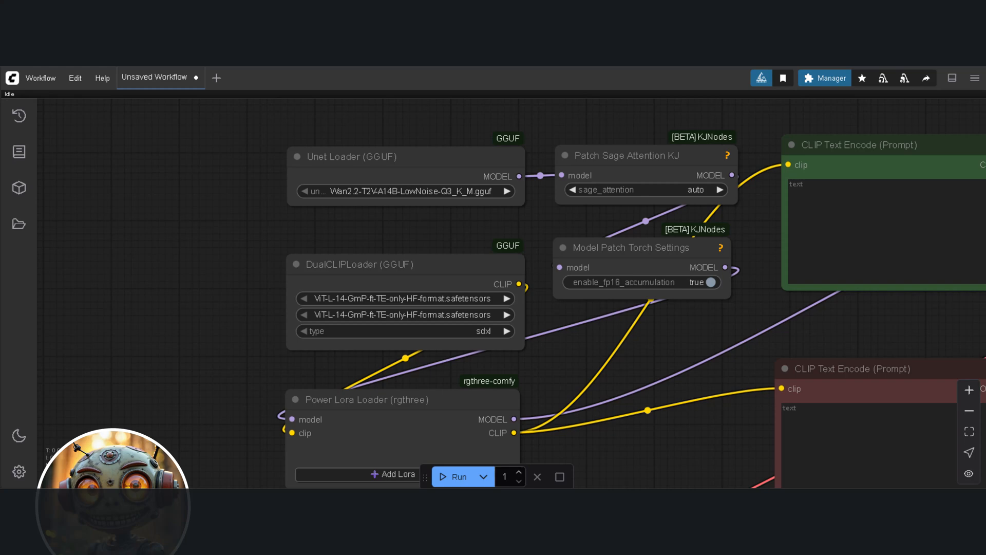
Box-select both KJNodes patch nodes and bypass them
{"action": "left_click_drag", "start_coordinate": [561, 363], "coordinate": [738, 140]}
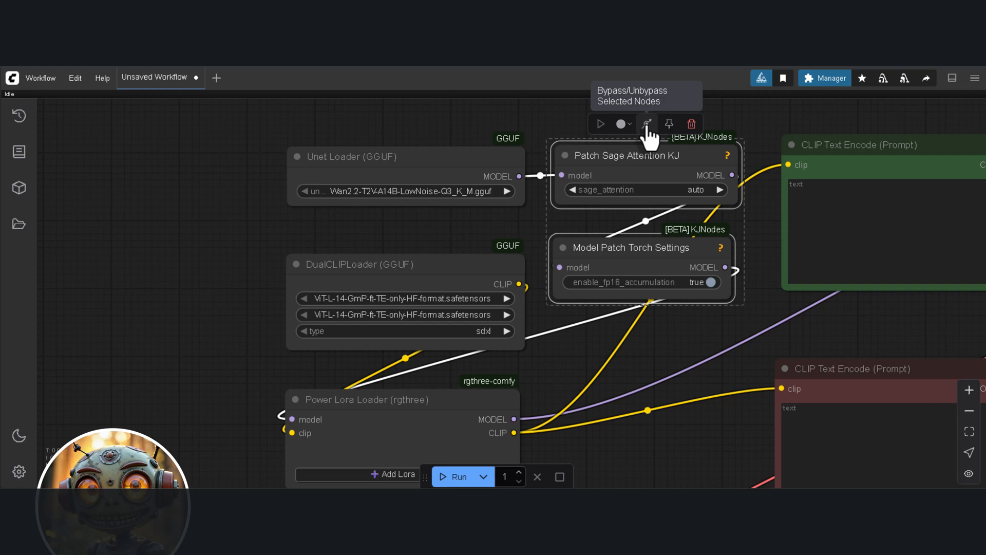
{"action": "left_click", "coordinate": [647, 124]}
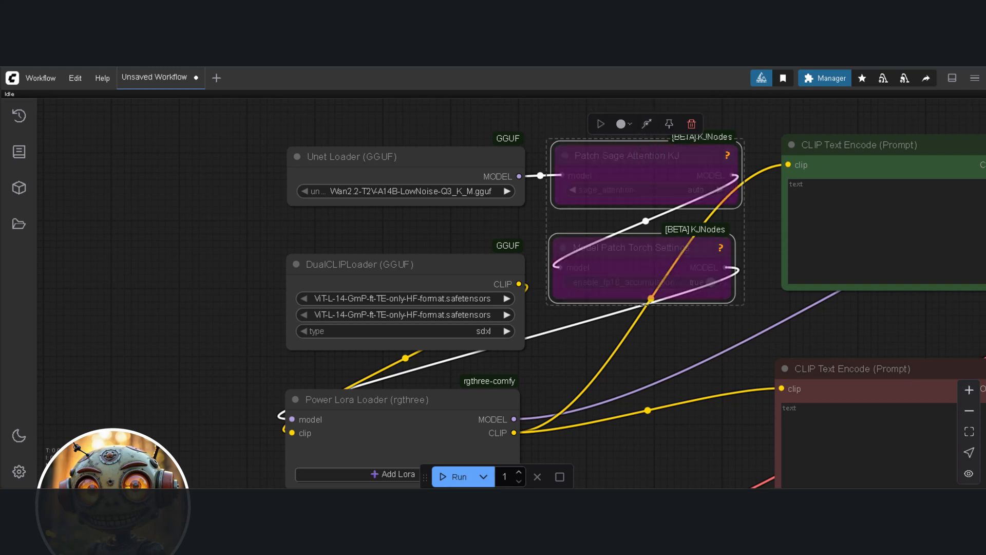
{"action": "scroll", "coordinate": [674, 364], "scroll_direction": "down", "scroll_amount": 5}
Insert WanVideoNAG between the LoRA loader model and ModelSamplingSD3, fed by the negative conditioning
{"action": "double_click", "coordinate": [674, 364]}
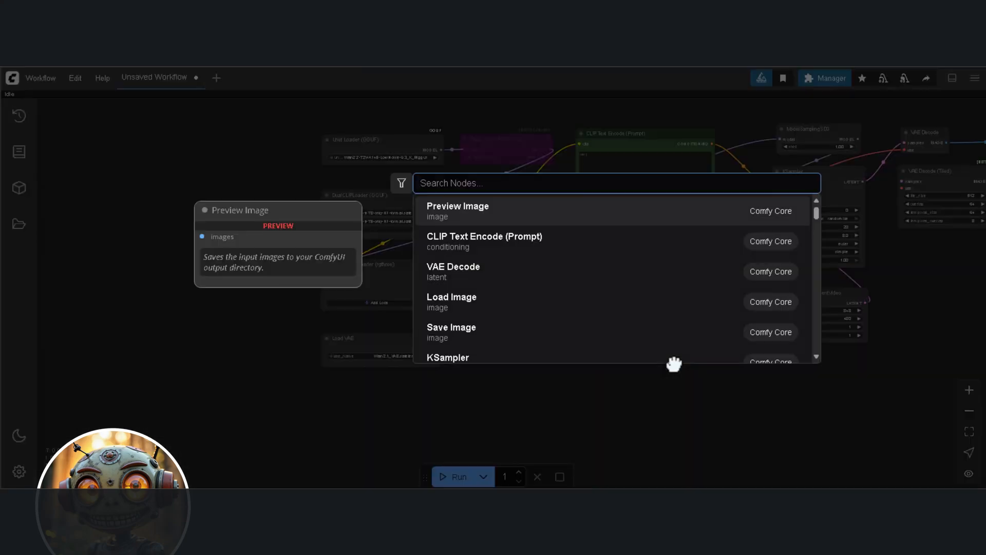
{"action": "type", "text": "nag"}
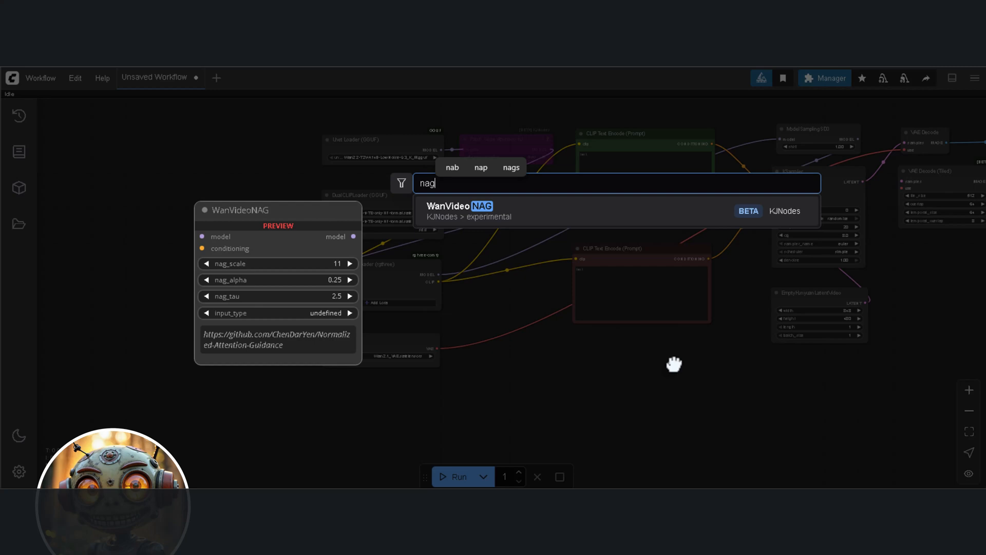
{"action": "left_click", "coordinate": [484, 209]}
{"action": "left_click_drag", "start_coordinate": [706, 360], "coordinate": [648, 351]}
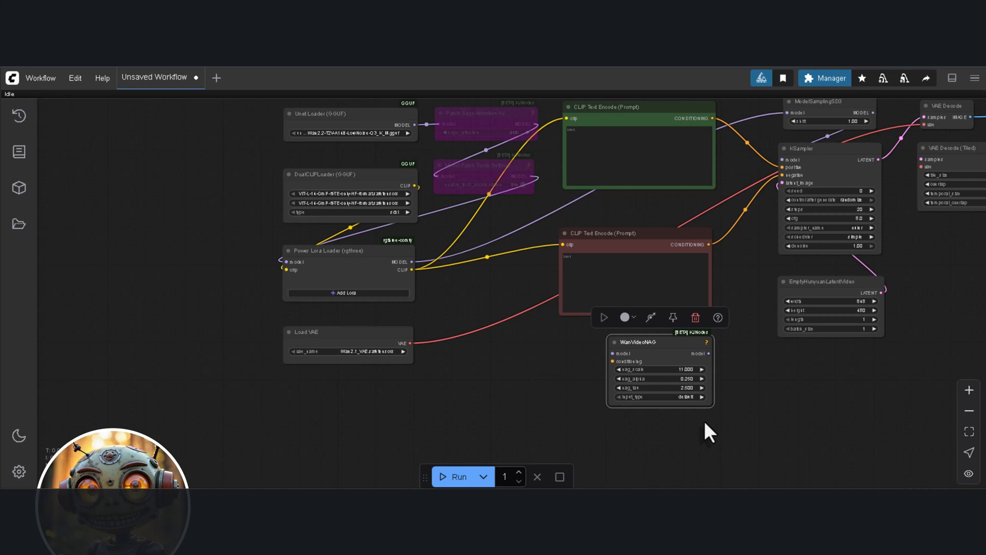
{"action": "scroll", "coordinate": [705, 421], "scroll_direction": "up", "scroll_amount": 3}
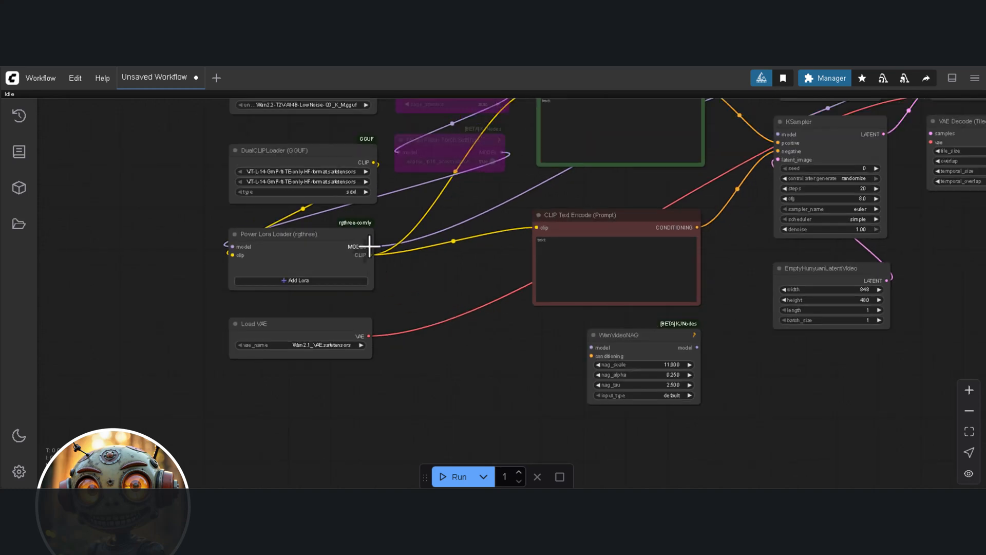
{"action": "left_click_drag", "start_coordinate": [370, 246], "coordinate": [590, 347]}
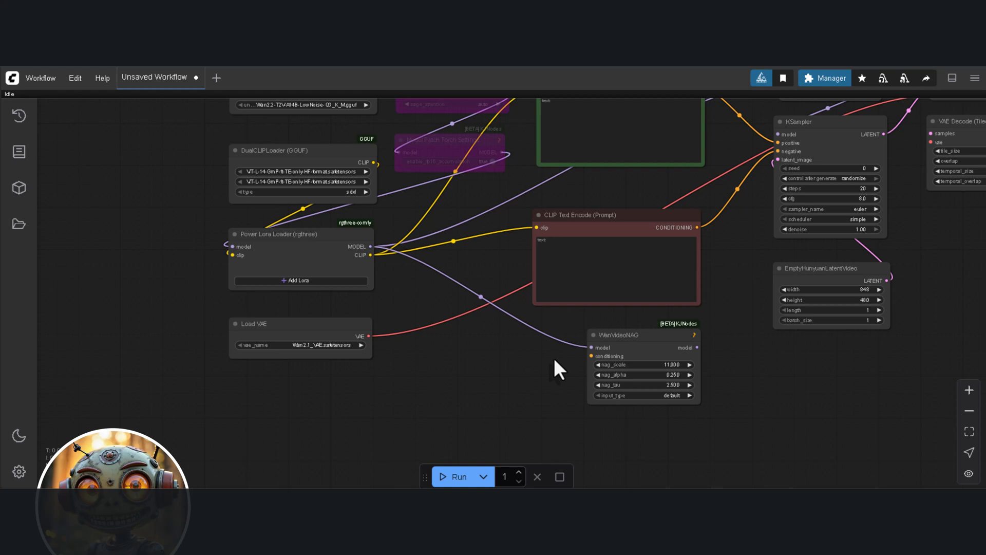
{"action": "scroll", "coordinate": [698, 382], "scroll_direction": "down", "scroll_amount": 2}
{"action": "left_click_drag", "start_coordinate": [667, 421], "coordinate": [748, 182]}
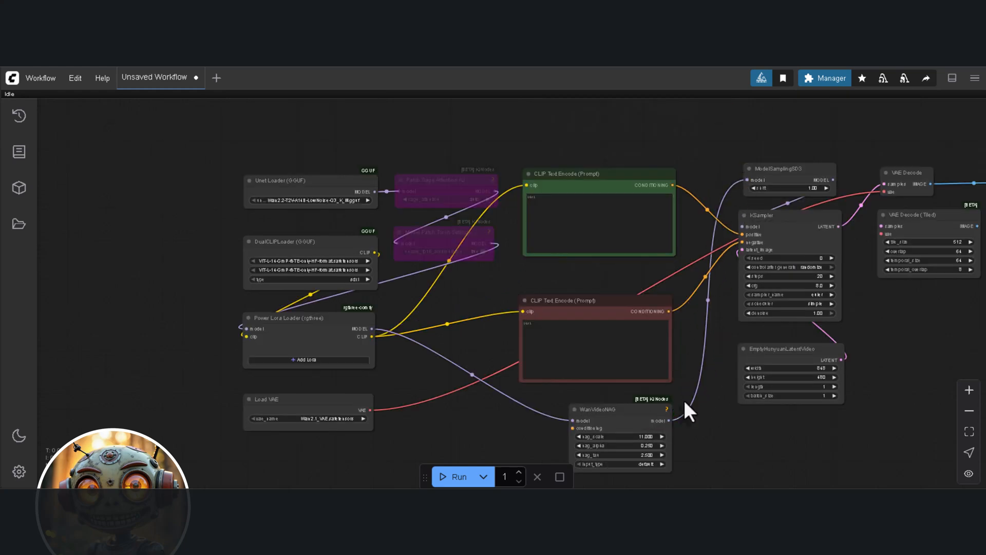
{"action": "scroll", "coordinate": [686, 409], "scroll_direction": "down", "scroll_amount": 2}
{"action": "left_click_drag", "start_coordinate": [471, 268], "coordinate": [385, 376]}
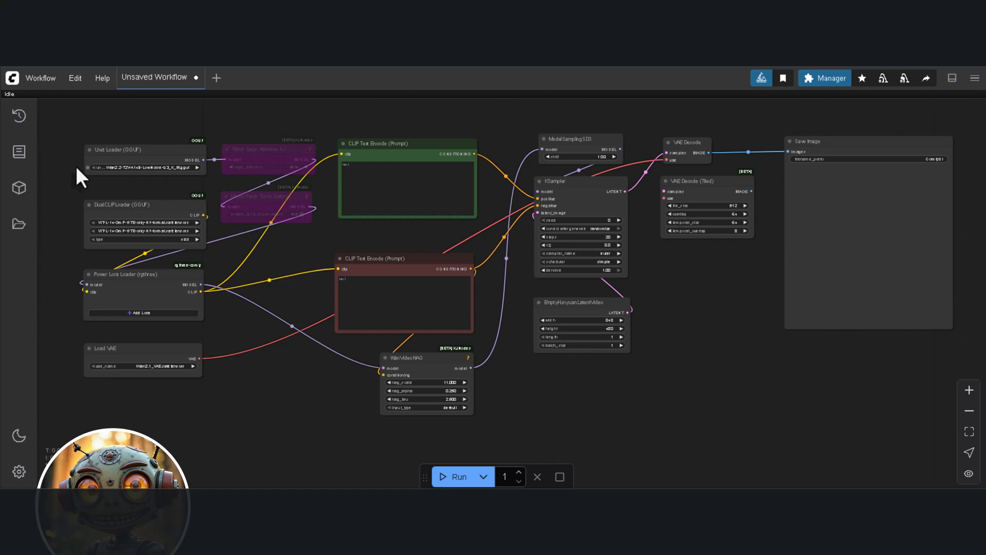
{"action": "scroll", "coordinate": [75, 164], "scroll_direction": "up", "scroll_amount": 5}
{"action": "scroll", "coordinate": [74, 161], "scroll_direction": "up", "scroll_amount": 4}
{"action": "scroll", "coordinate": [75, 160], "scroll_direction": "up", "scroll_amount": 3}
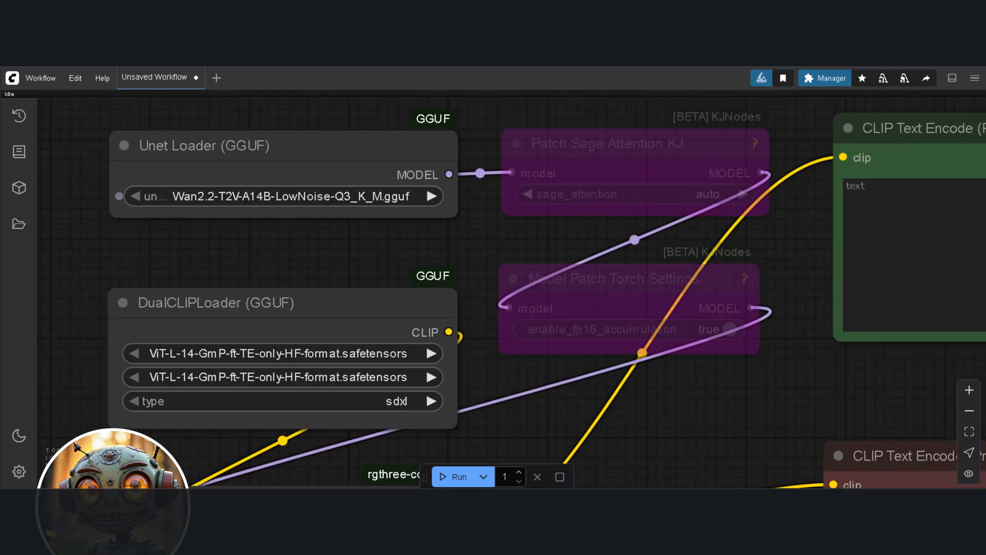
{"action": "scroll", "coordinate": [75, 161], "scroll_direction": "down", "scroll_amount": 1}
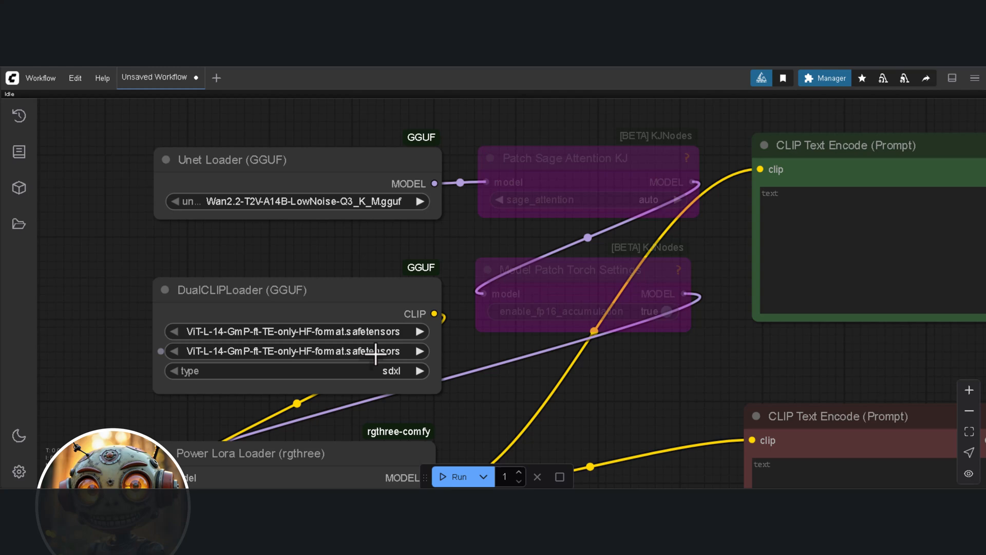
Choose t5-v1_1-xxl-encoder-Q5_K_M.gguf as clip_name2 and begin adding a LoRA
{"action": "left_click", "coordinate": [370, 377]}
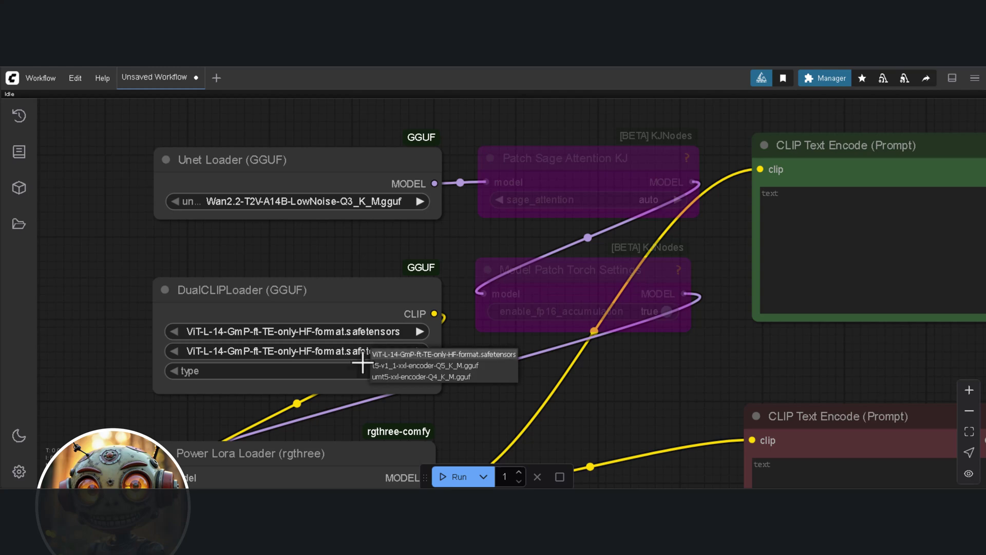
{"action": "left_click", "coordinate": [404, 365]}
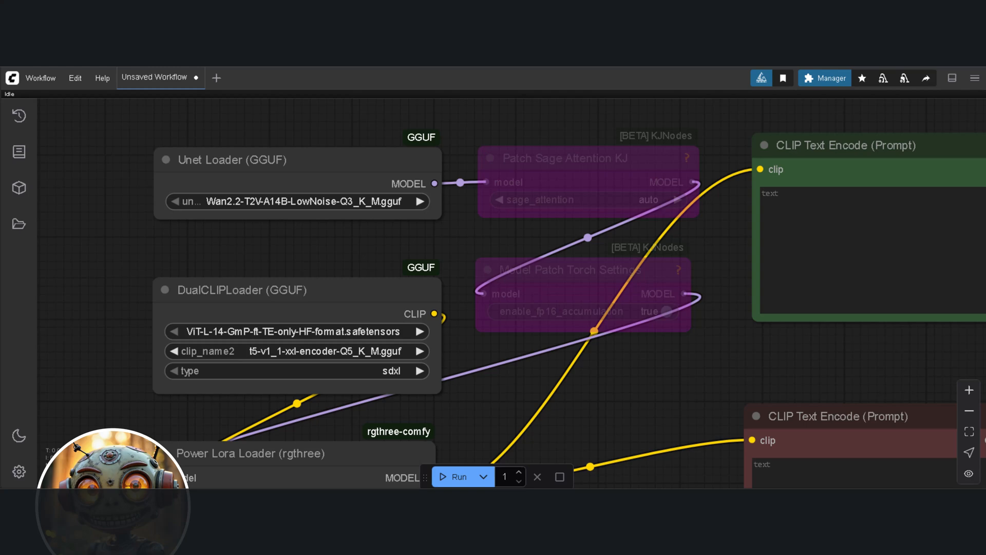
{"action": "scroll", "coordinate": [588, 292], "scroll_direction": "down", "scroll_amount": 2}
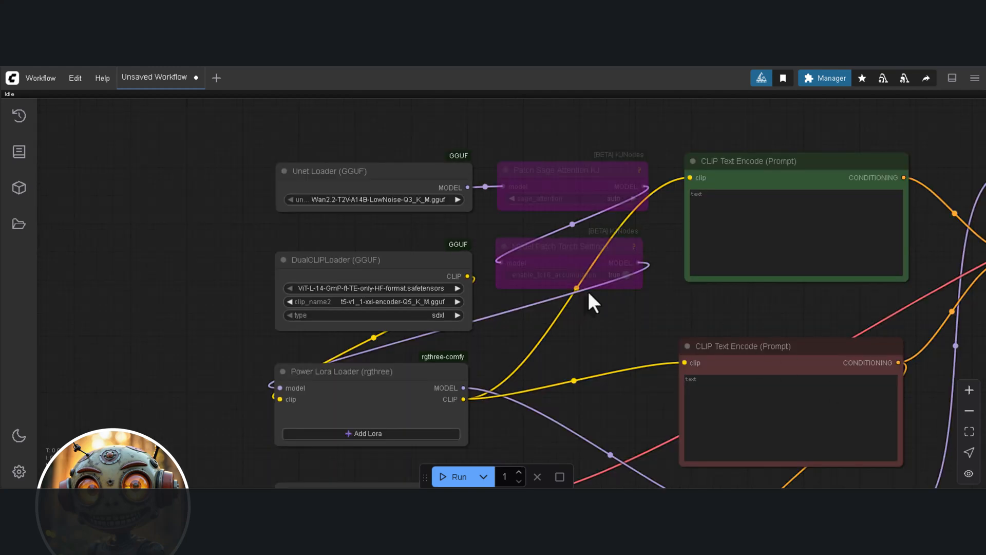
{"action": "left_click_drag", "start_coordinate": [572, 325], "coordinate": [468, 238]}
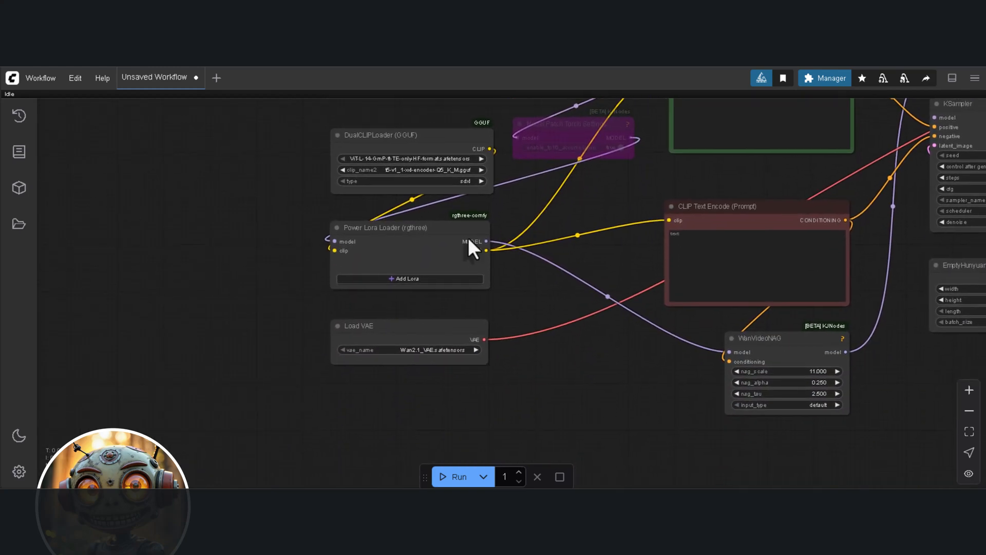
{"action": "scroll", "coordinate": [380, 270], "scroll_direction": "up", "scroll_amount": 2}
{"action": "left_click", "coordinate": [395, 288]}
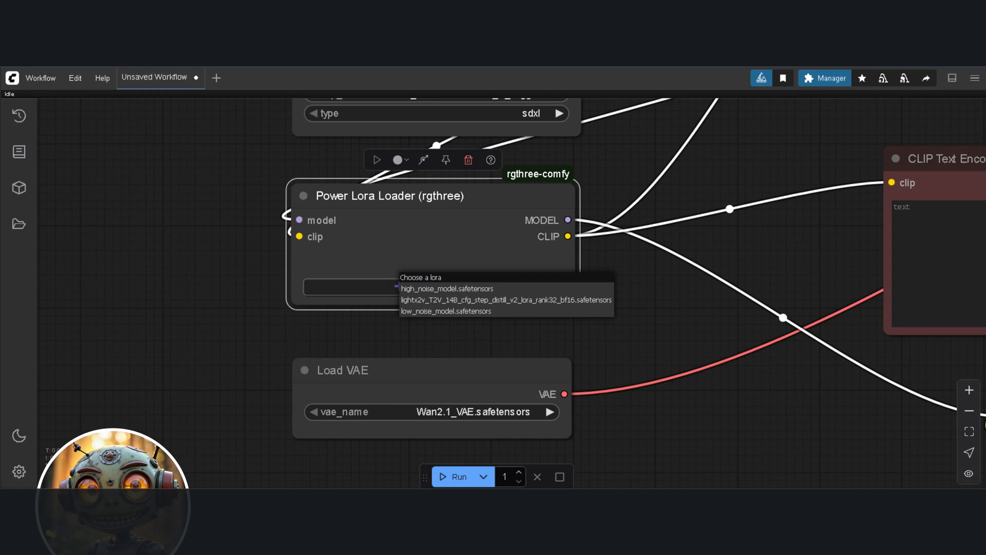
Pick low_noise_model.safetensors as the LoRA at strength 1.00
{"action": "left_click", "coordinate": [463, 311]}
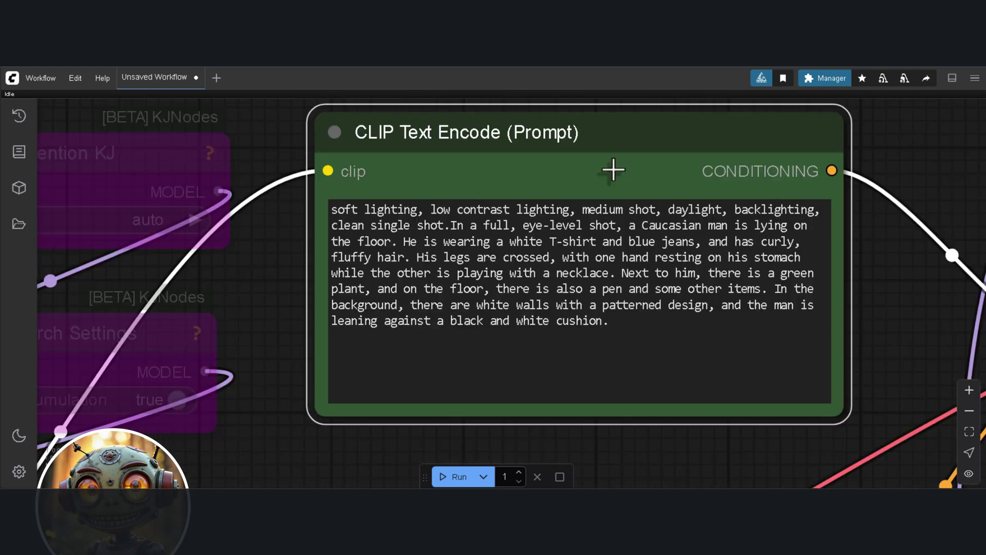
Paste the Chinese negative prompt and set the KSampler to 4 steps, cfg 1.0, beta scheduler
{"action": "left_click_drag", "start_coordinate": [612, 167], "coordinate": [574, 168]}
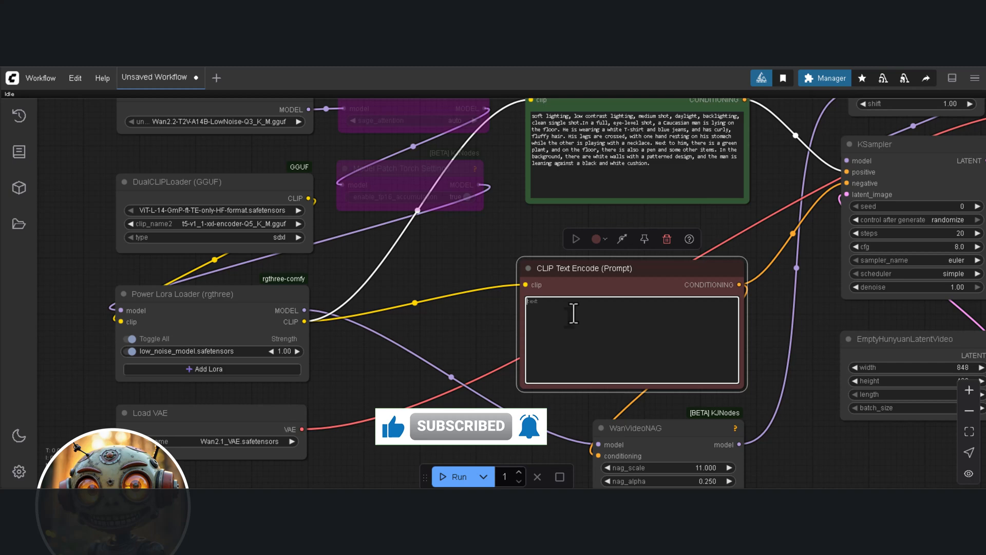
{"action": "type", "text": "色调艳丽，过曝，静态，细节模糊不清，字幕，风格，作品，画作，画面，静止，整体发灰，最差质量，低质量，JPEG压缩残留，丑陋的，残缺的，多余的手指，画得不好的手部，画得不好的脸部，畸形的，毁容的，形态畸形的肢体，手指融合，静止不动的画面，杂乱的背景，三条腿，背景人很多，倒着走"}
{"action": "scroll", "coordinate": [621, 282], "scroll_direction": "up", "scroll_amount": 2}
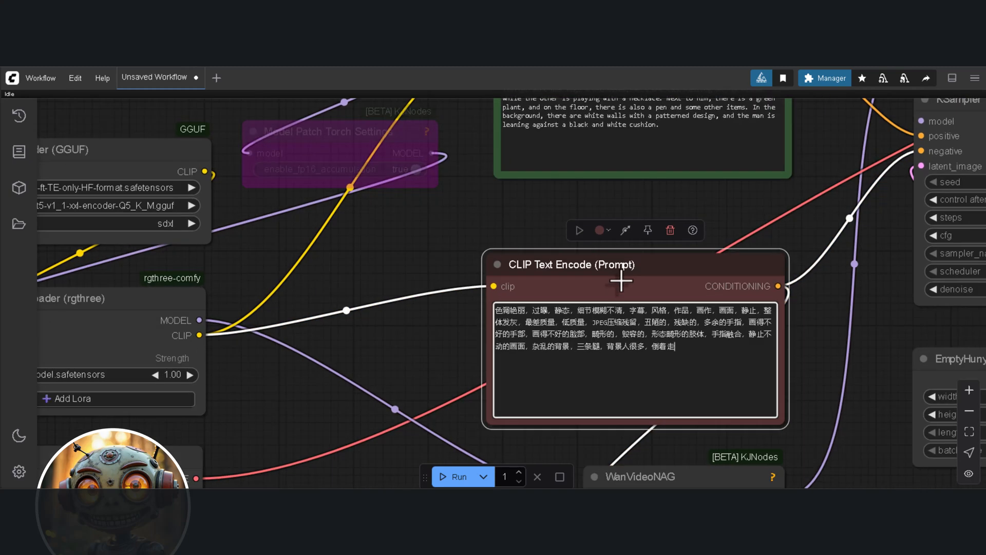
{"action": "scroll", "coordinate": [621, 282], "scroll_direction": "up", "scroll_amount": 2}
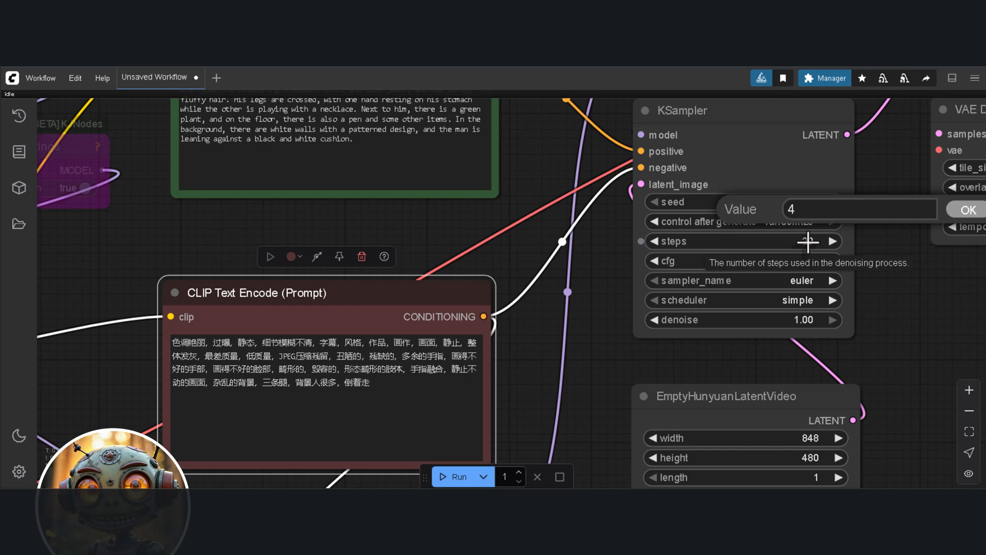
{"action": "key", "text": "Return"}
{"action": "double_click", "coordinate": [804, 262]}
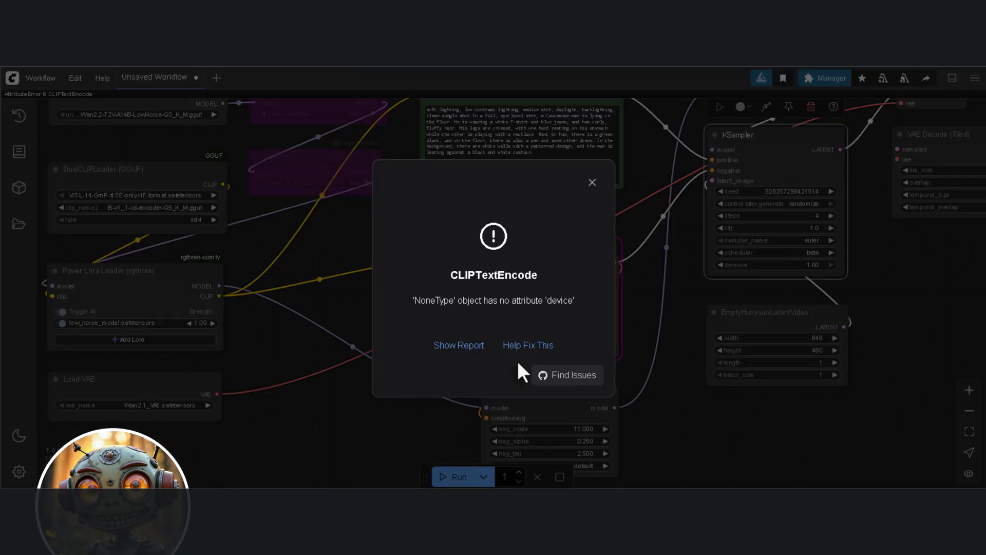
Dismiss the CLIPTextEncode error from the run and search the canvas for gguf nodes
{"action": "left_click", "coordinate": [592, 184]}
{"action": "double_click", "coordinate": [195, 216]}
{"action": "type", "text": "gguf"}
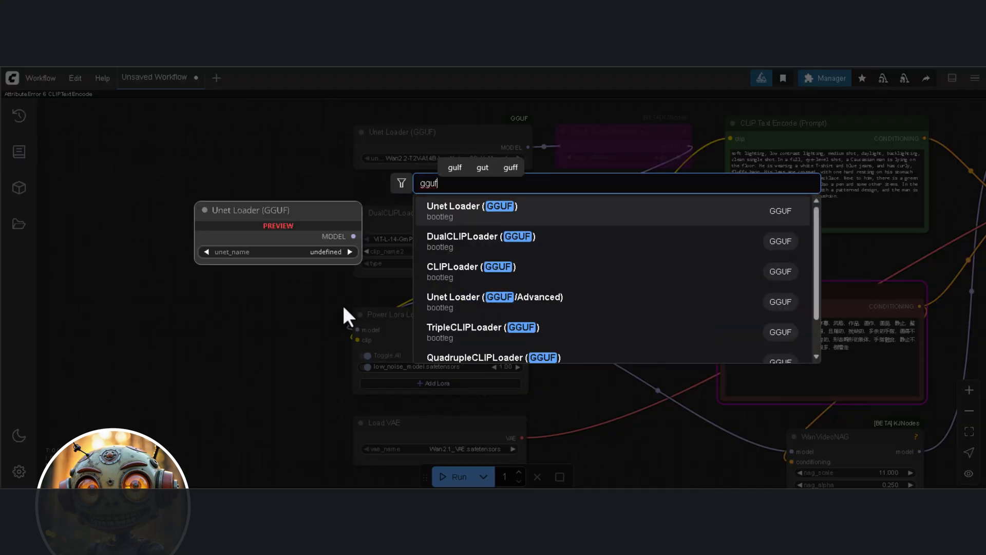
Add a CLIPLoader (GGUF) node and delete the old DualCLIPLoader (GGUF)
{"action": "left_click", "coordinate": [463, 270]}
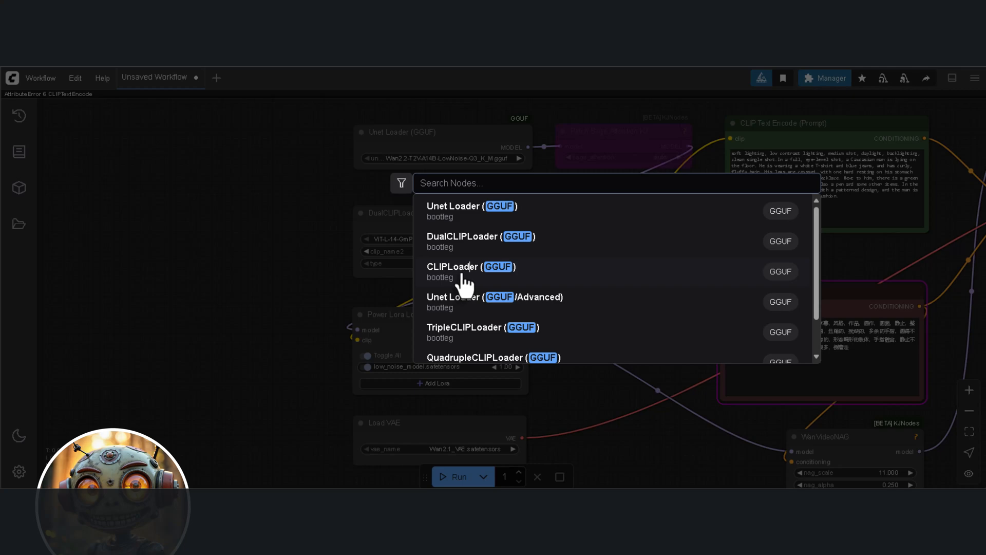
{"action": "scroll", "coordinate": [308, 232], "scroll_direction": "up", "scroll_amount": 2}
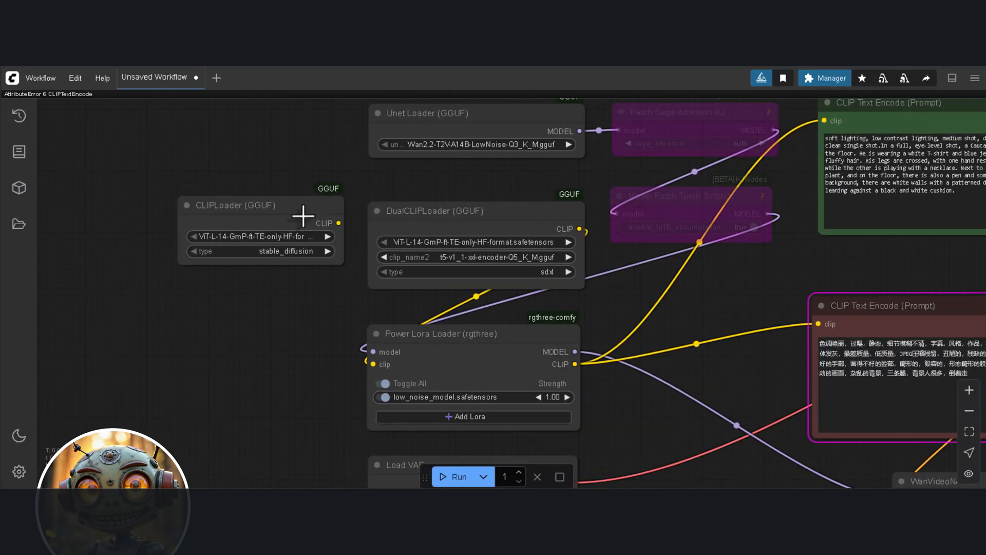
{"action": "left_click_drag", "start_coordinate": [303, 216], "coordinate": [304, 232]}
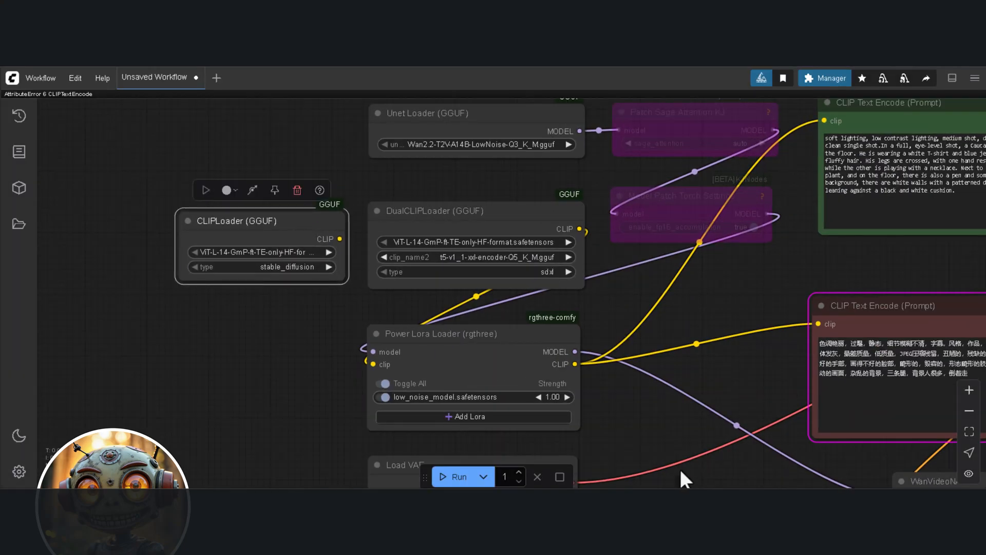
{"action": "left_click", "coordinate": [407, 221]}
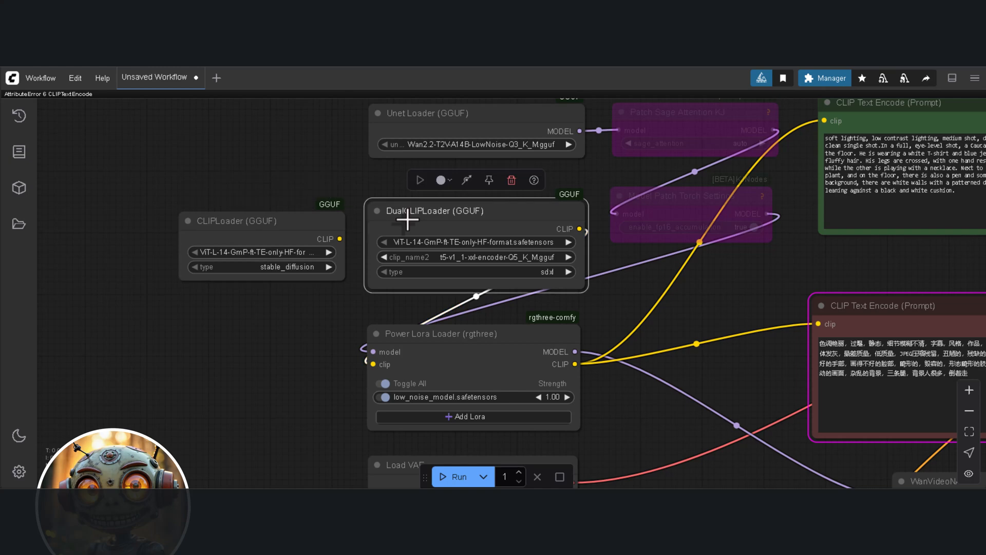
{"action": "key", "text": "Delete"}
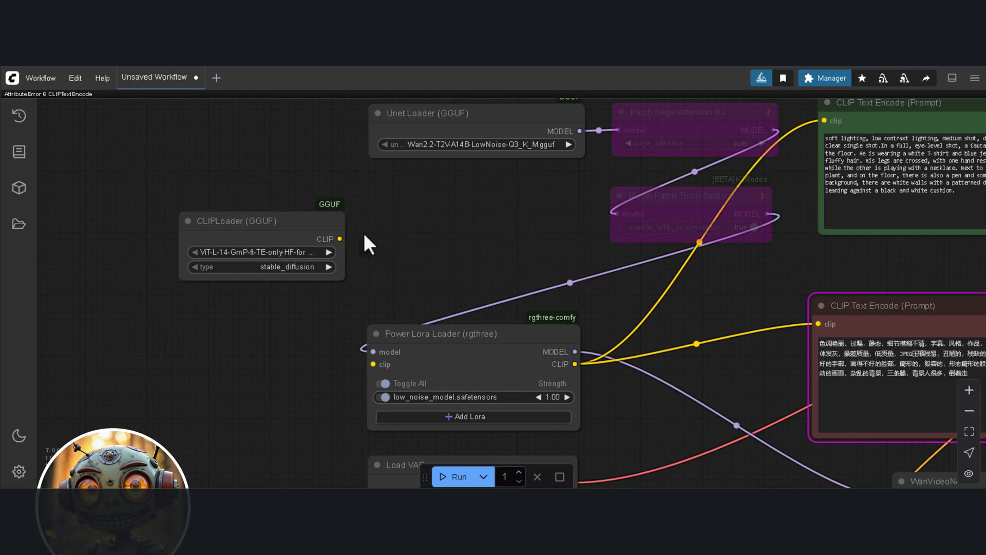
Move the CLIPLoader into the freed spot above the Power Lora Loader and widen it
{"action": "left_click_drag", "start_coordinate": [297, 224], "coordinate": [521, 206]}
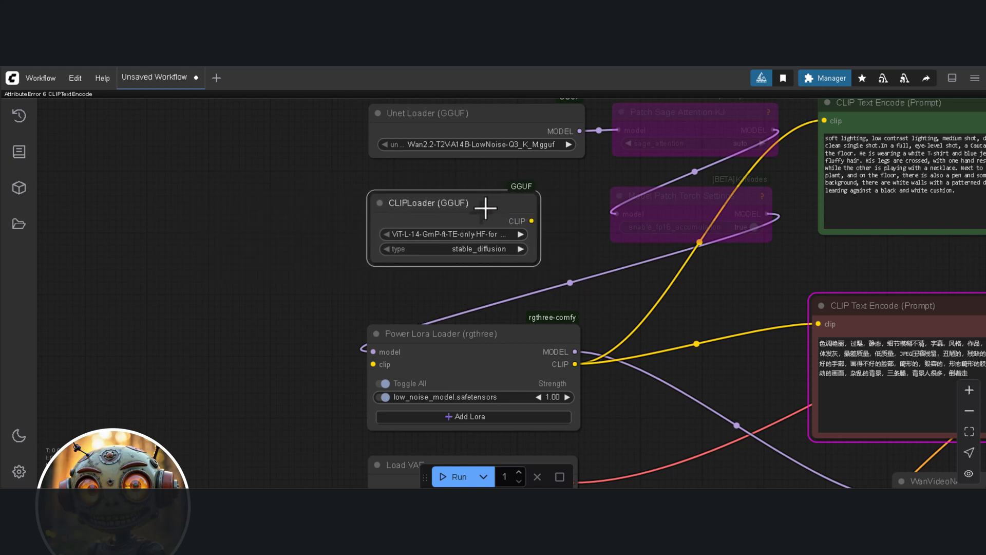
{"action": "left_click_drag", "start_coordinate": [538, 265], "coordinate": [585, 266]}
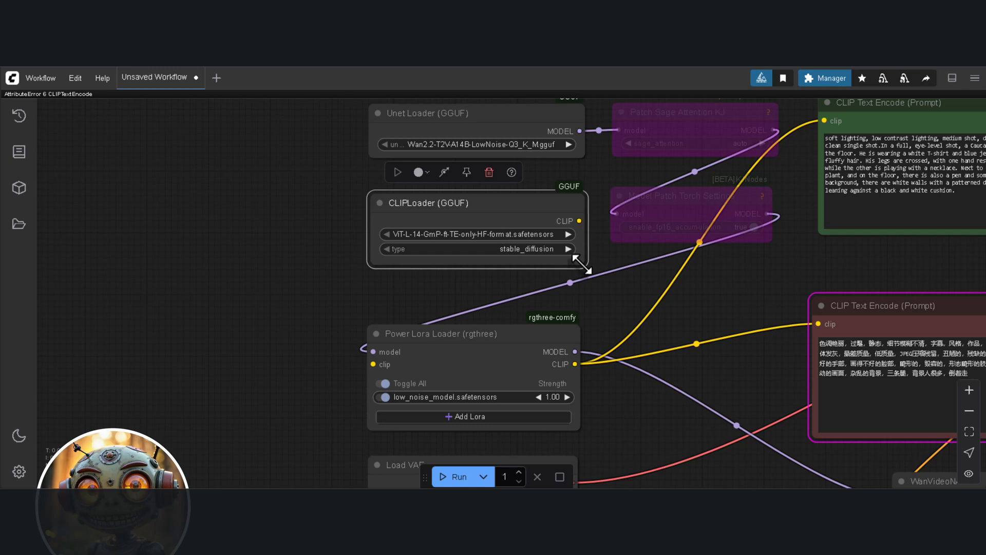
Choose umt5-xxl-encoder-Q4_K_M.gguf with type wan and wire its CLIP into the Power Lora Loader
{"action": "left_click", "coordinate": [539, 234]}
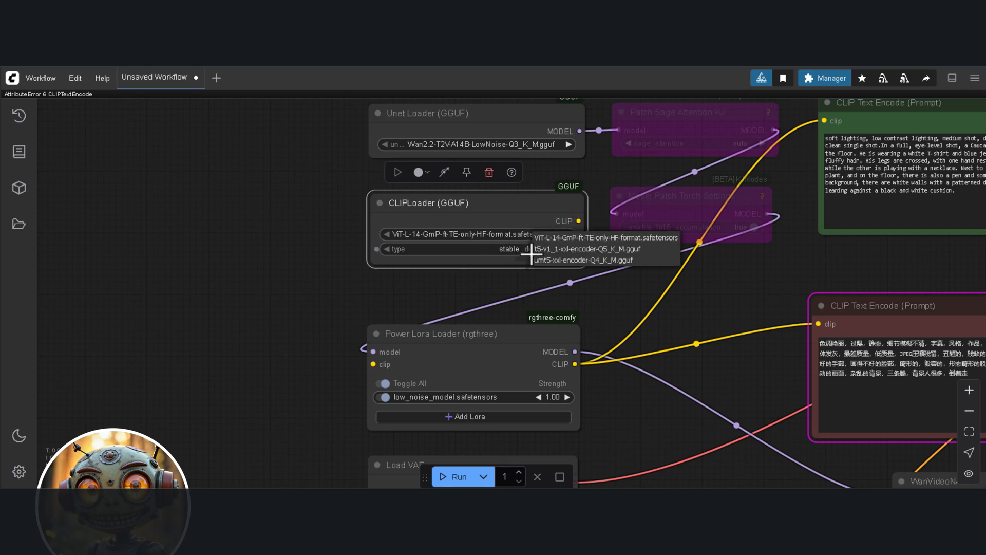
{"action": "left_click", "coordinate": [546, 260]}
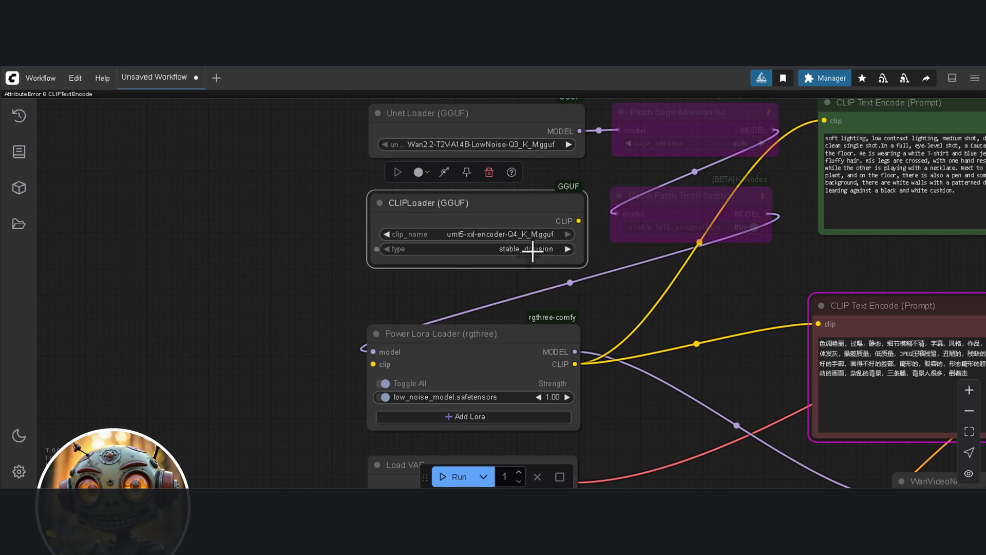
{"action": "left_click", "coordinate": [532, 249]}
{"action": "left_click", "coordinate": [537, 367]}
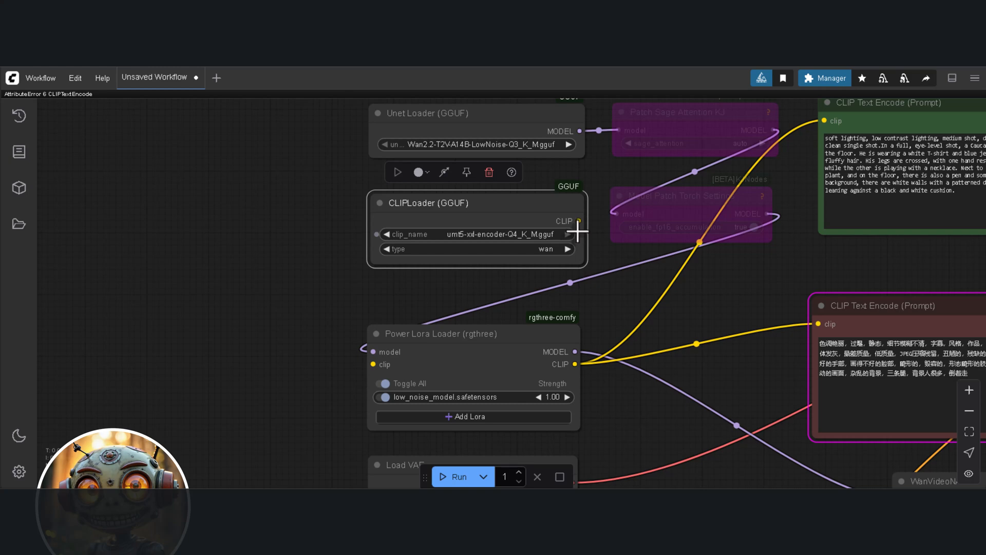
{"action": "mouse_move", "coordinate": [578, 221]}
{"action": "left_mouse_down"}
{"action": "mouse_move", "coordinate": [501, 295]}
{"action": "mouse_move", "coordinate": [375, 364]}
{"action": "left_mouse_up"}
Set the EmptyHunyuanLatentVideo width to 1920 and height to 1088, then generate
{"action": "left_click", "coordinate": [580, 309]}
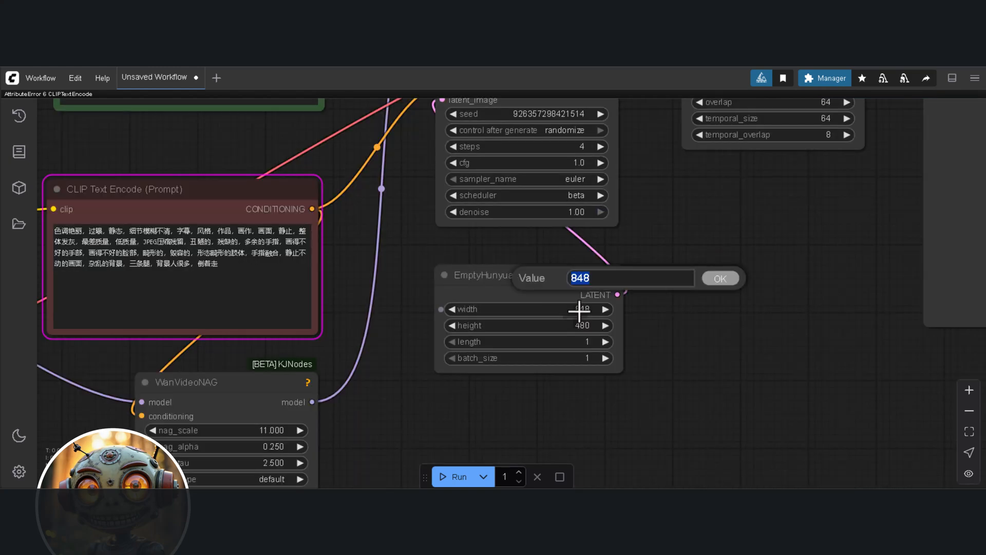
{"action": "type", "text": "0"}
{"action": "key", "text": "Return"}
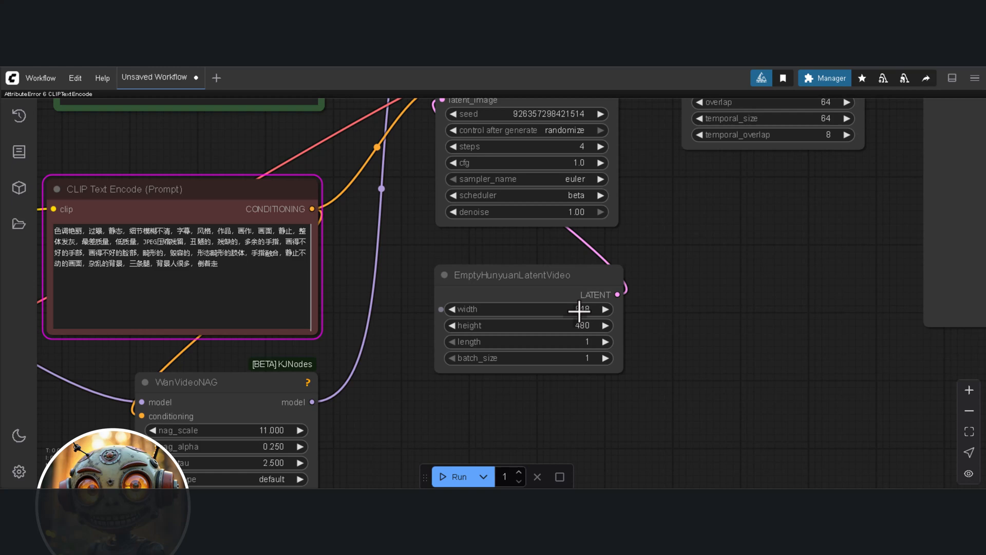
{"action": "left_click", "coordinate": [579, 325]}
{"action": "type", "text": "1080"}
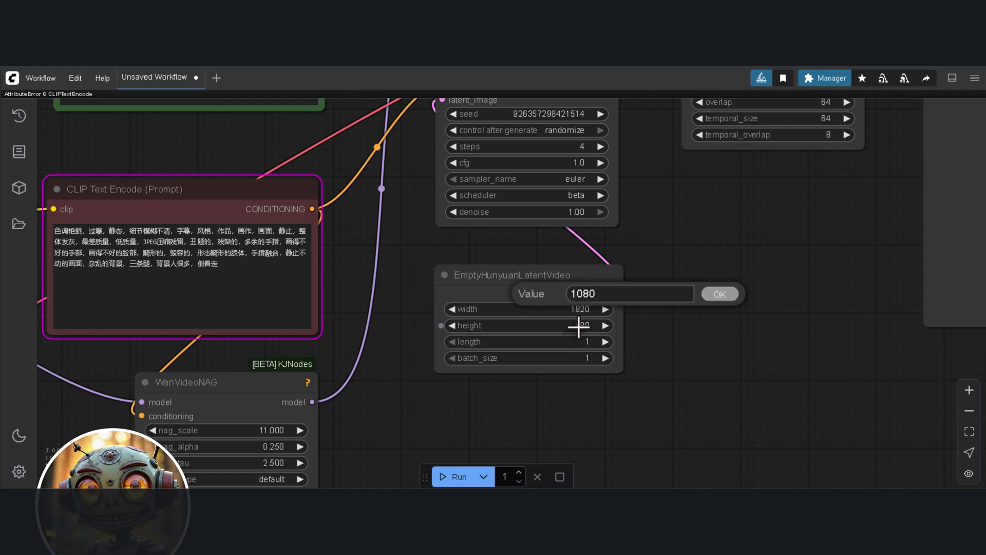
{"action": "key", "text": "Return"}
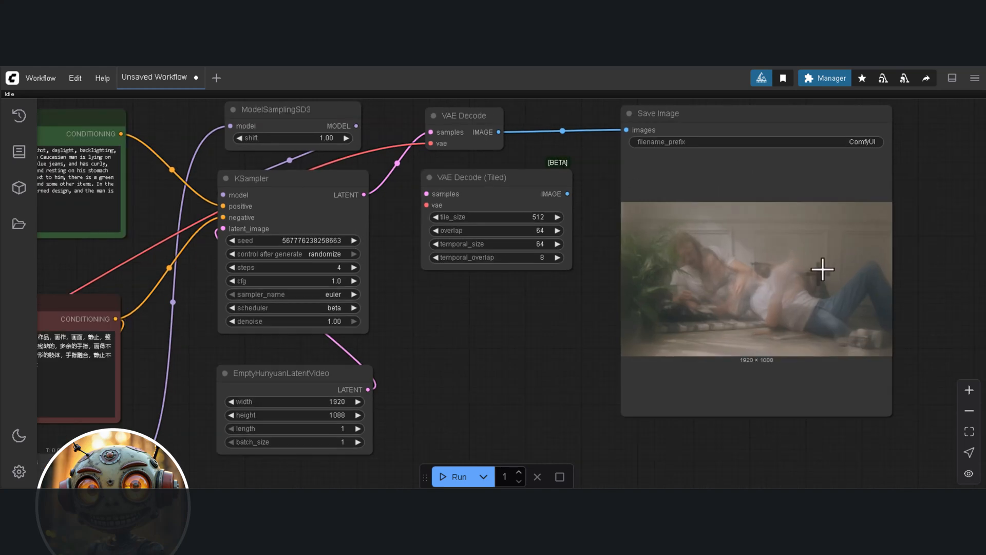
{"action": "scroll", "coordinate": [822, 269], "scroll_direction": "up", "scroll_amount": 5}
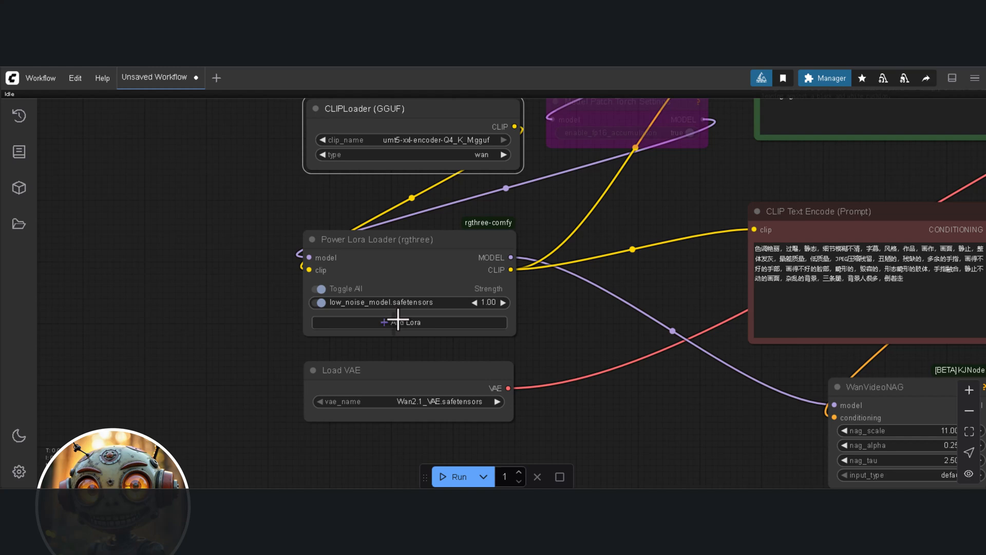
Select the lightx2v step-distill LoRA in Power Lora Loader and bring the positive prompt into view
{"action": "left_click", "coordinate": [398, 297]}
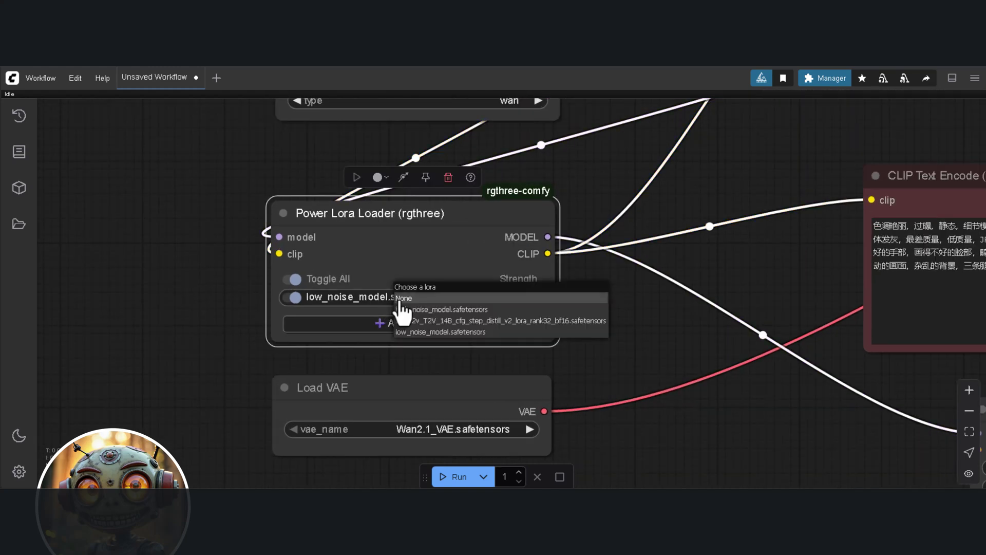
{"action": "left_click", "coordinate": [436, 322]}
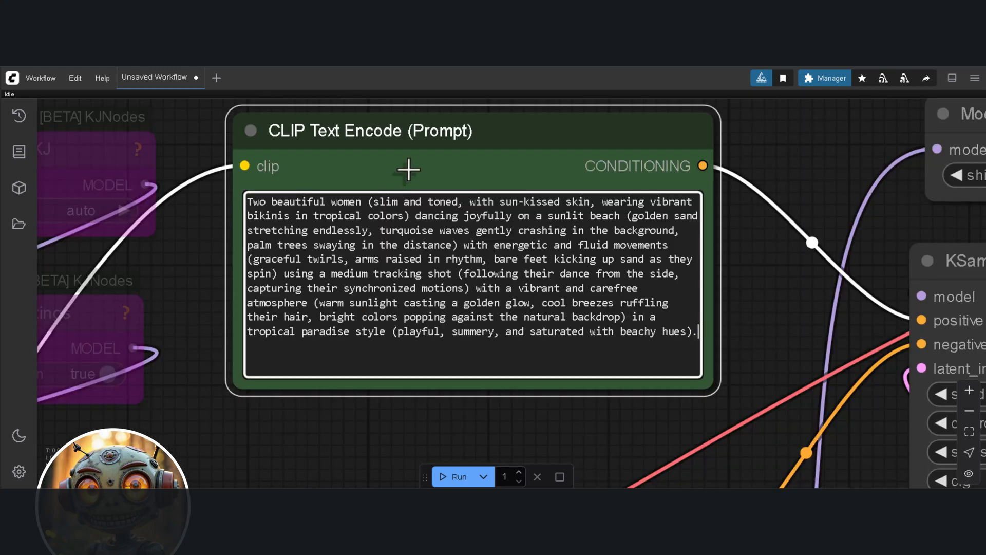
{"action": "left_click_drag", "start_coordinate": [409, 171], "coordinate": [374, 170]}
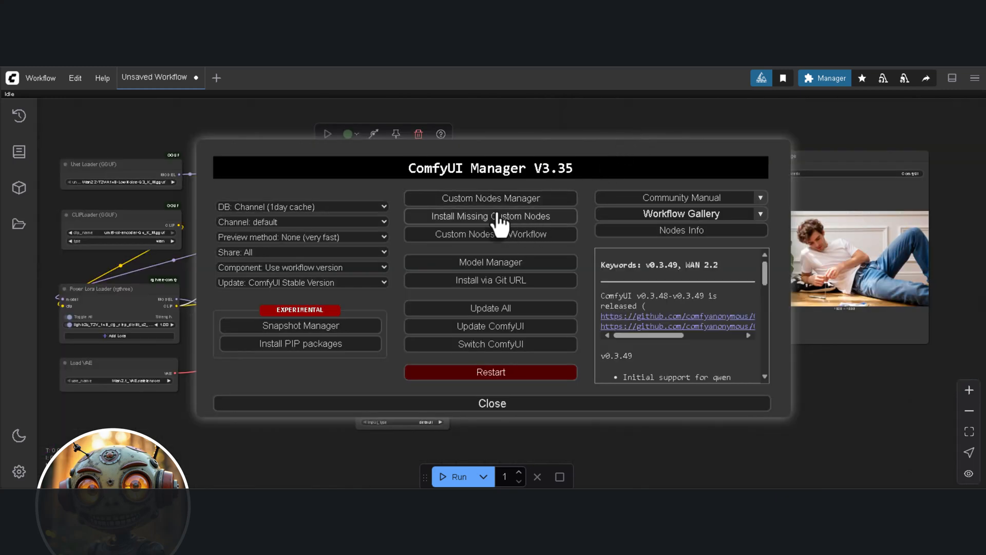
In Custom Nodes Manager, search vrga and install VRGameDevGirl Video Enhancement Nodes
{"action": "left_click", "coordinate": [491, 203]}
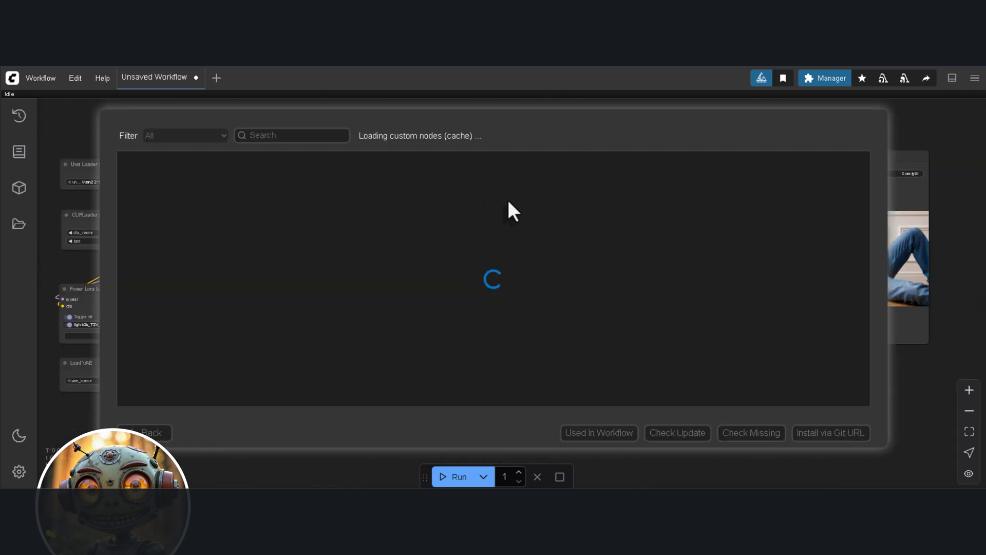
{"action": "left_click", "coordinate": [293, 135]}
{"action": "type", "text": "vr"}
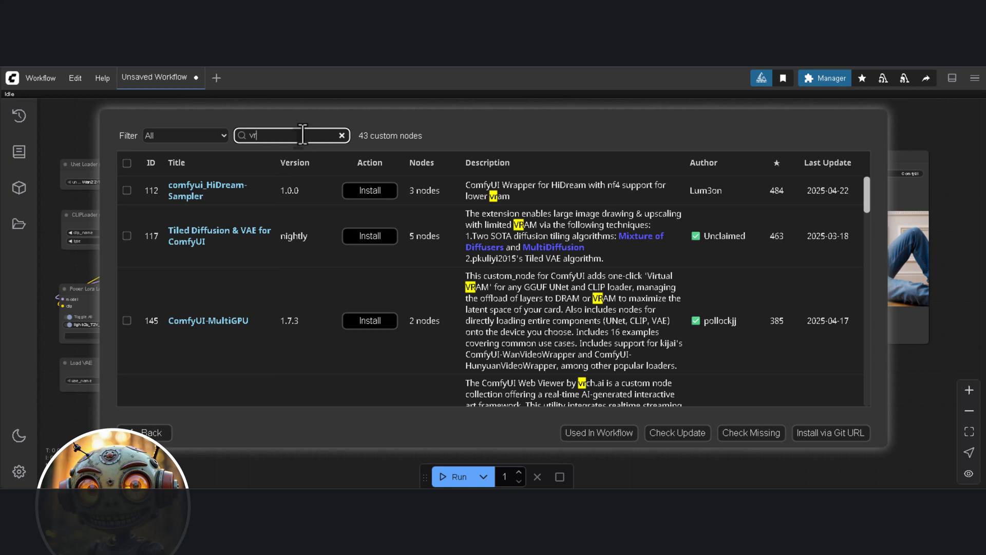
{"action": "type", "text": "ga"}
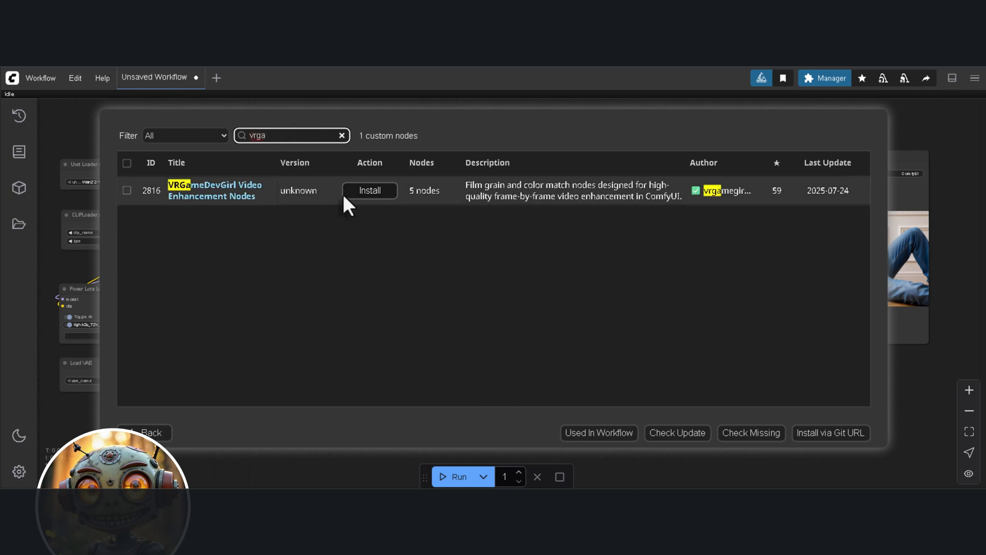
{"action": "left_click", "coordinate": [370, 191]}
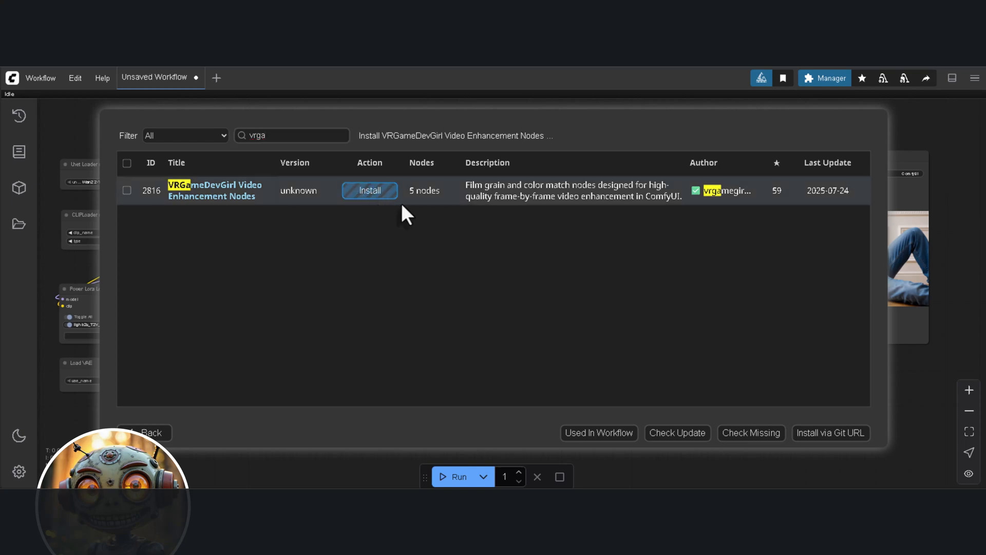
Return to the graph and add a Fast Film Grain node near the output nodes
{"action": "key", "text": "Escape"}
{"action": "left_click_drag", "start_coordinate": [792, 192], "coordinate": [625, 203]}
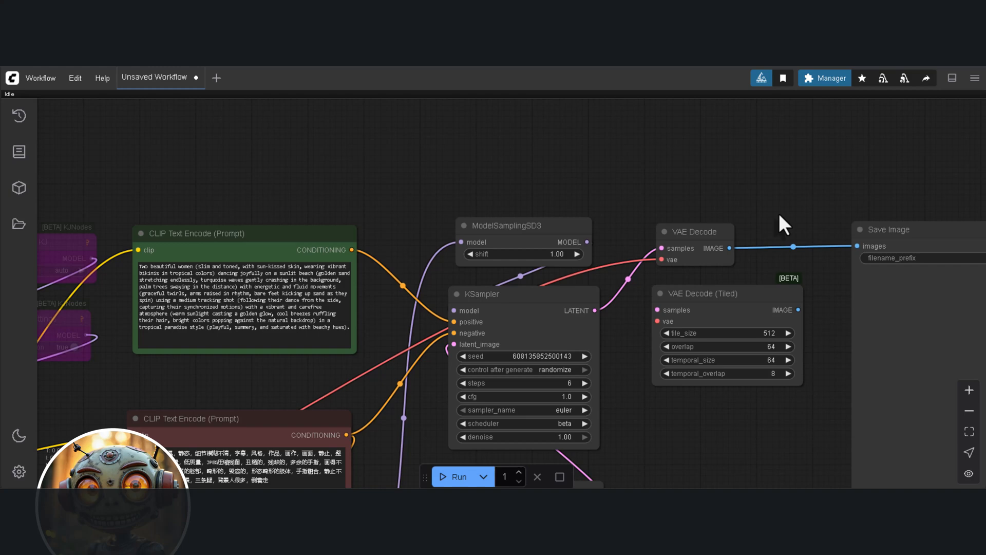
{"action": "scroll", "coordinate": [780, 214], "scroll_direction": "up", "scroll_amount": 3}
{"action": "left_click_drag", "start_coordinate": [779, 213], "coordinate": [632, 224]}
{"action": "double_click", "coordinate": [737, 219]}
{"action": "type", "text": "fast"}
{"action": "key", "text": "Return"}
Wire VAE Decode through Fast Film Grain into Save Image and line the output nodes up
{"action": "left_click_drag", "start_coordinate": [588, 251], "coordinate": [662, 187]}
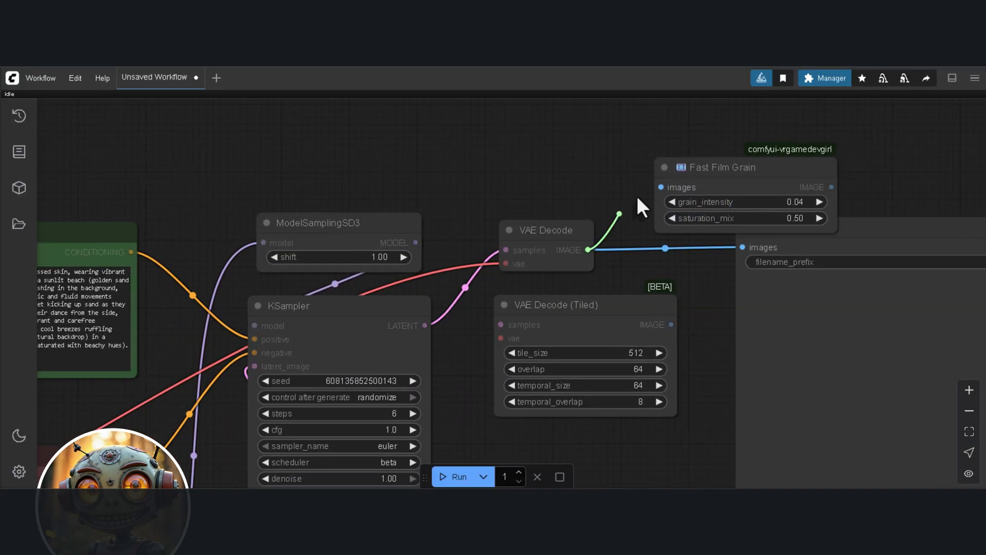
{"action": "left_click_drag", "start_coordinate": [831, 188], "coordinate": [743, 247]}
{"action": "scroll", "coordinate": [666, 214], "scroll_direction": "down", "scroll_amount": 2}
{"action": "mouse_move", "coordinate": [665, 213]}
{"action": "left_mouse_down"}
{"action": "mouse_move", "coordinate": [555, 193]}
{"action": "mouse_move", "coordinate": [552, 231]}
{"action": "left_mouse_up"}
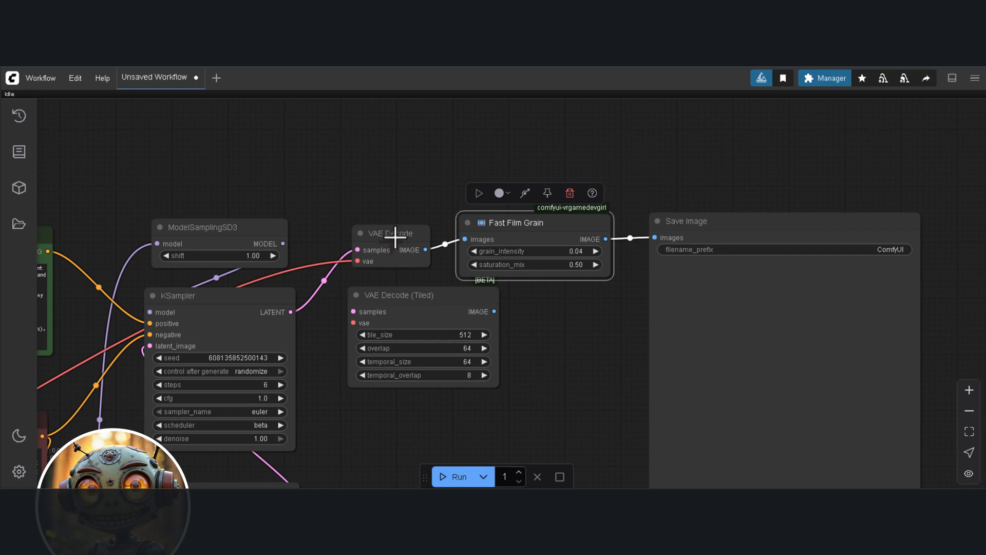
{"action": "left_click_drag", "start_coordinate": [432, 295], "coordinate": [430, 315]}
{"action": "left_click_drag", "start_coordinate": [679, 221], "coordinate": [677, 232]}
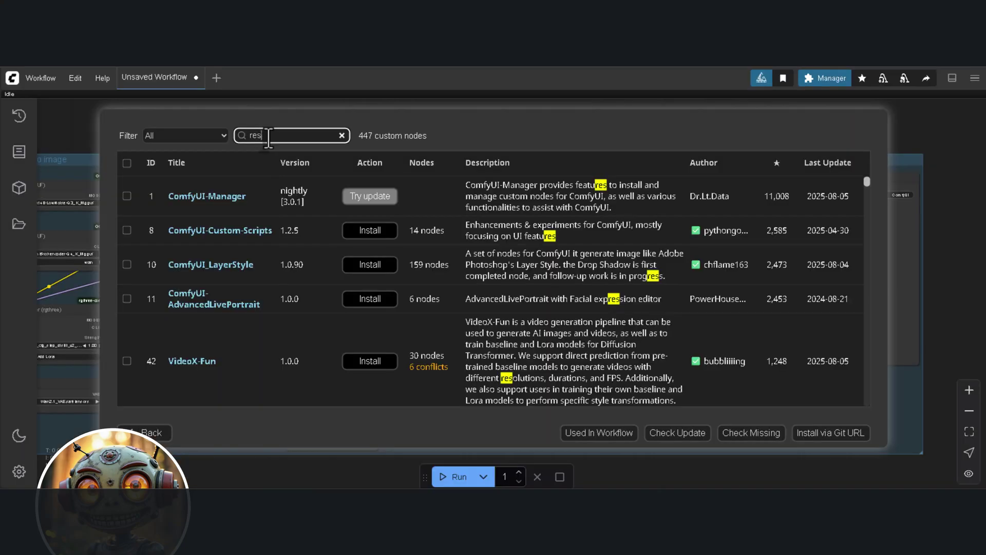
{"action": "type", "text": "4"}
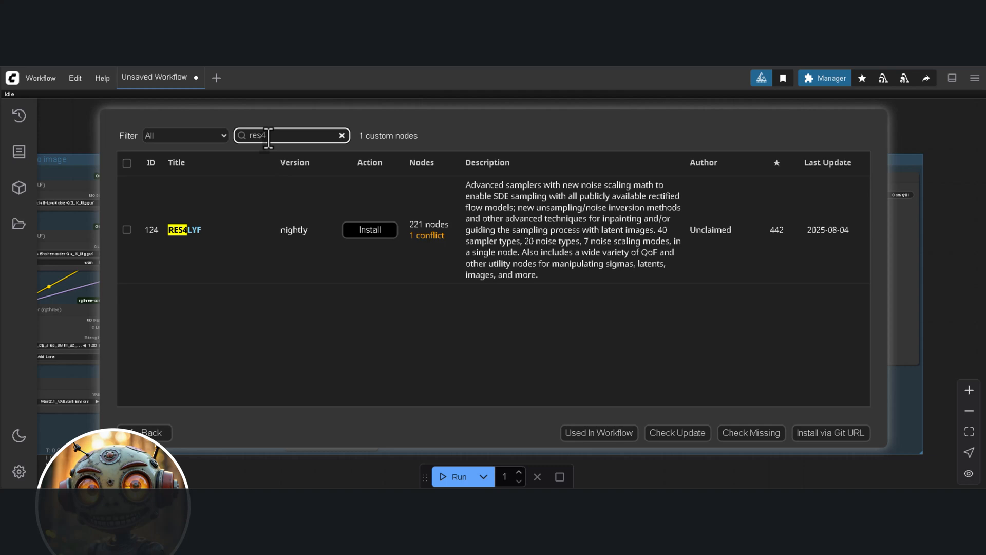
Install the RES4LYF node pack from the Manager, confirming the selected version
{"action": "left_click", "coordinate": [370, 230]}
{"action": "left_click", "coordinate": [532, 296]}
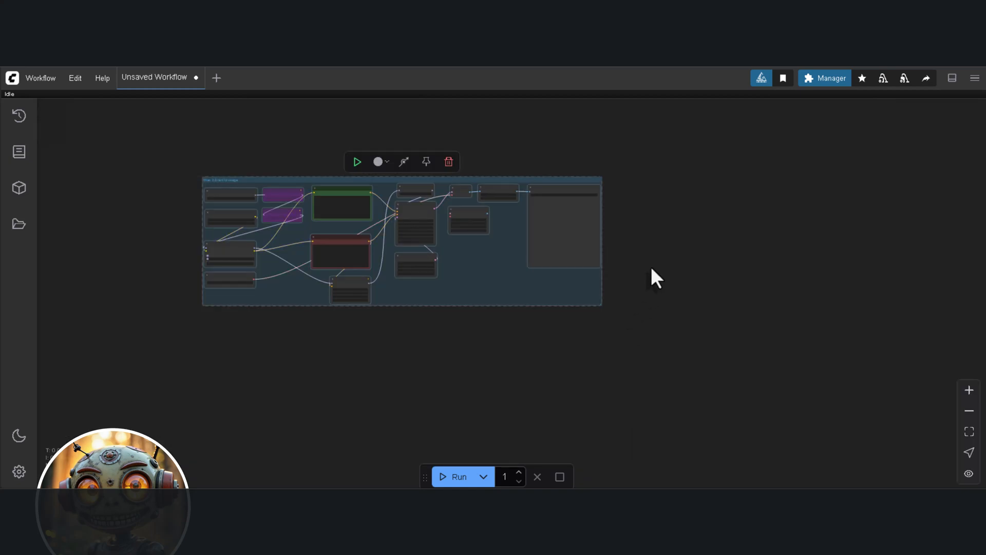
Paste a duplicate of the workflow group and position it beside the original
{"action": "left_click_drag", "start_coordinate": [651, 266], "coordinate": [557, 240]}
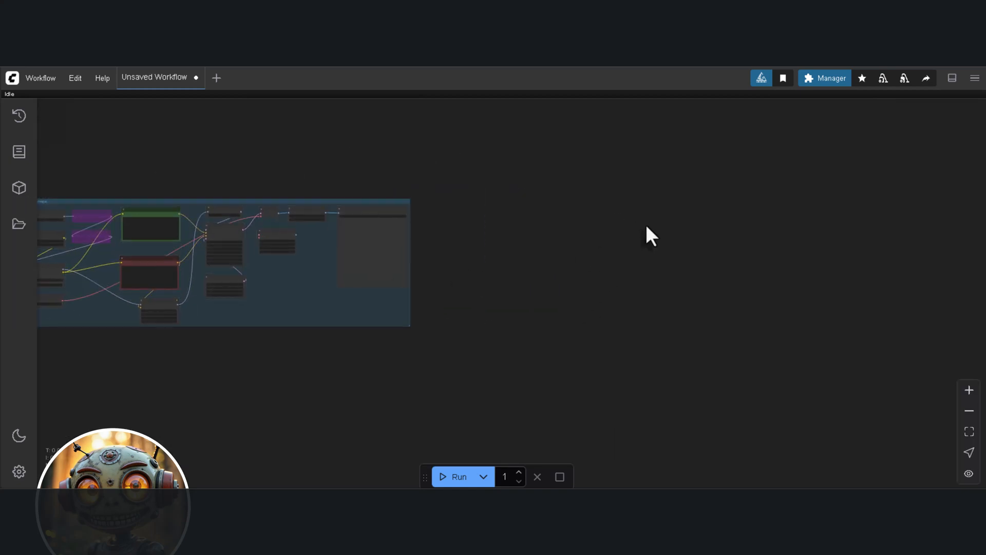
{"action": "key", "text": "ctrl+v"}
{"action": "left_click_drag", "start_coordinate": [730, 230], "coordinate": [537, 199]}
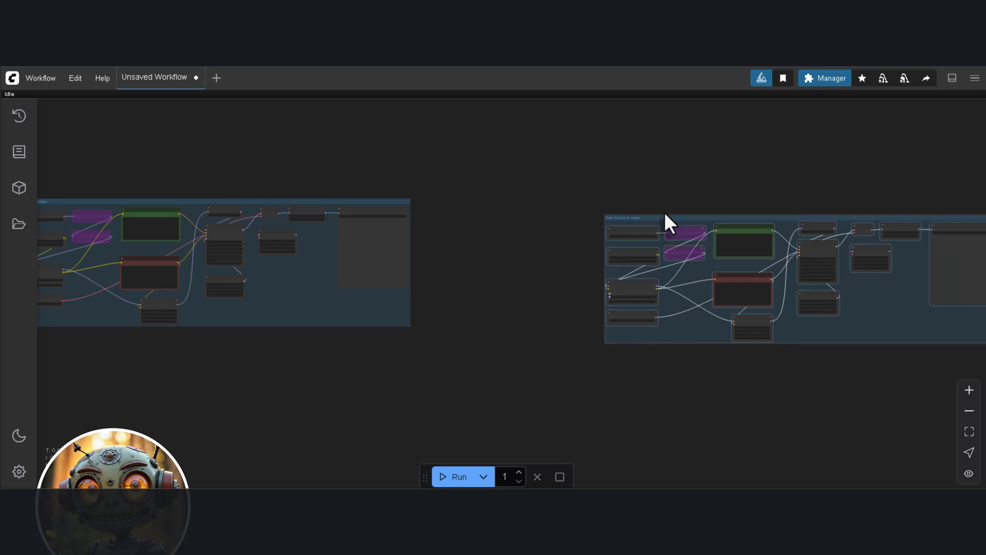
{"action": "left_click", "coordinate": [527, 368]}
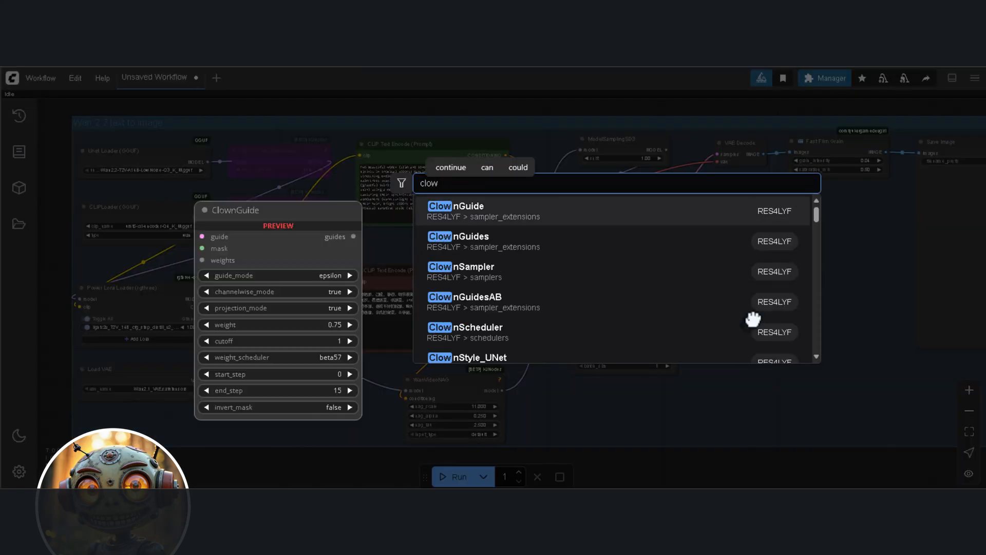
{"action": "type", "text": "ns"}
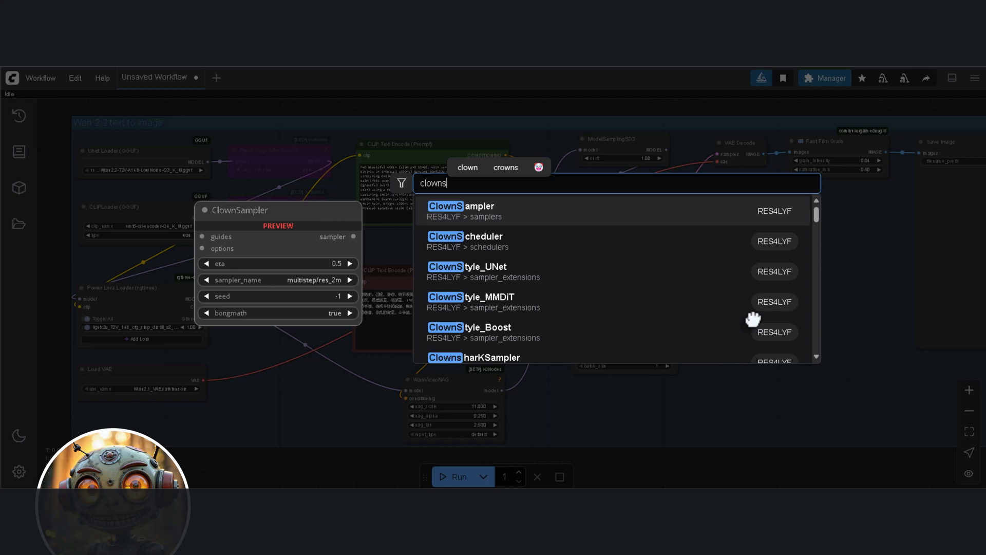
{"action": "type", "text": "h"}
Add a ClownsharKSampler and feed it the model, positive and negative prompts, and empty latent
{"action": "key", "text": "Return"}
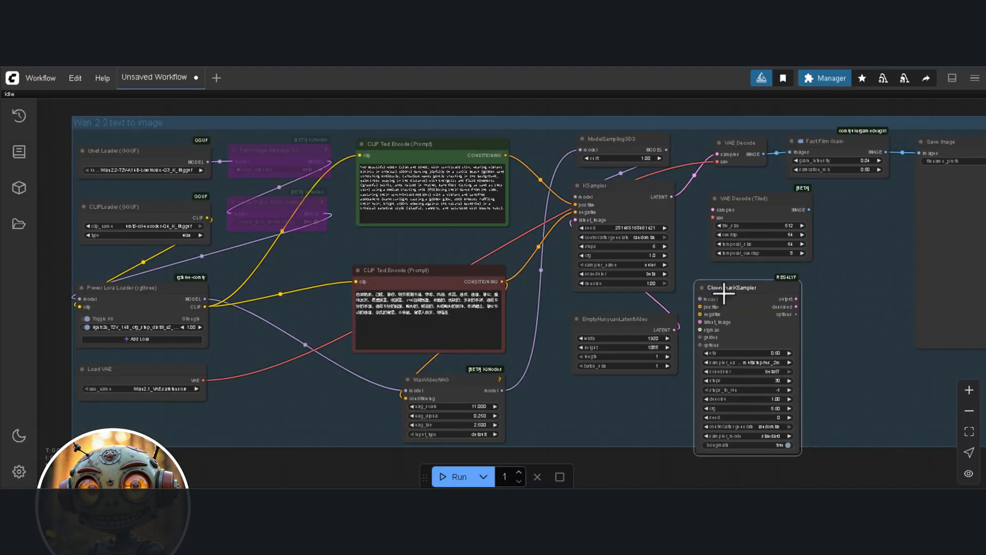
{"action": "left_click", "coordinate": [724, 292]}
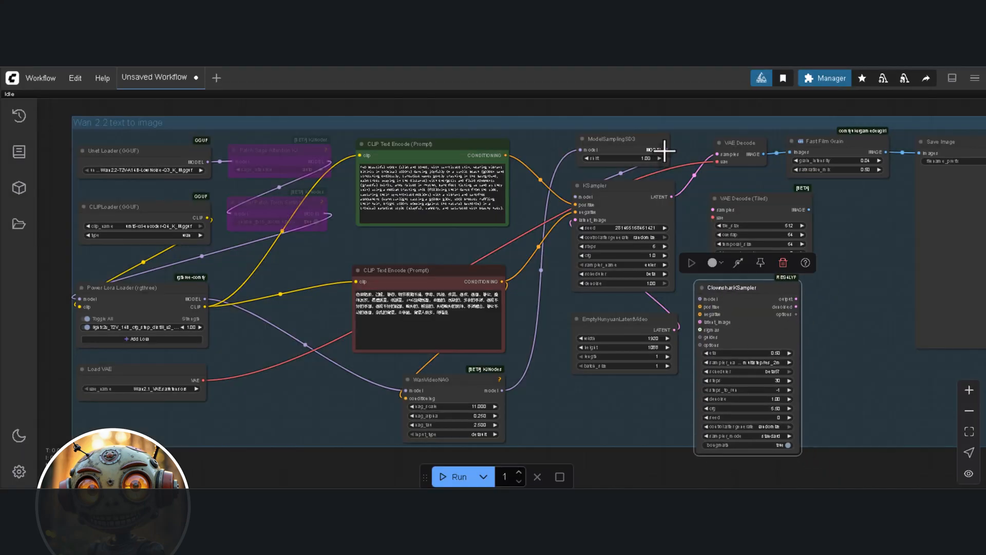
{"action": "left_click_drag", "start_coordinate": [664, 151], "coordinate": [697, 291]}
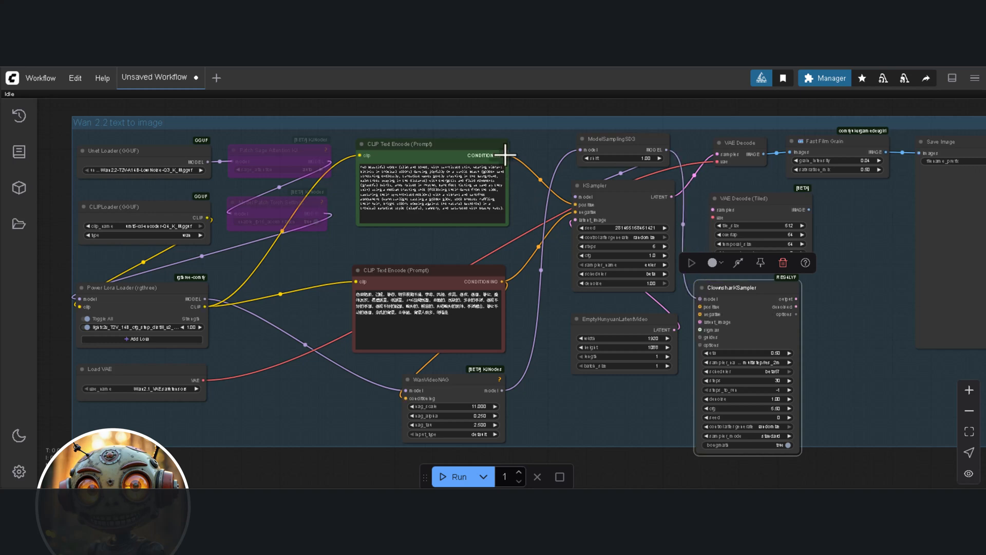
{"action": "left_click_drag", "start_coordinate": [506, 156], "coordinate": [699, 307]}
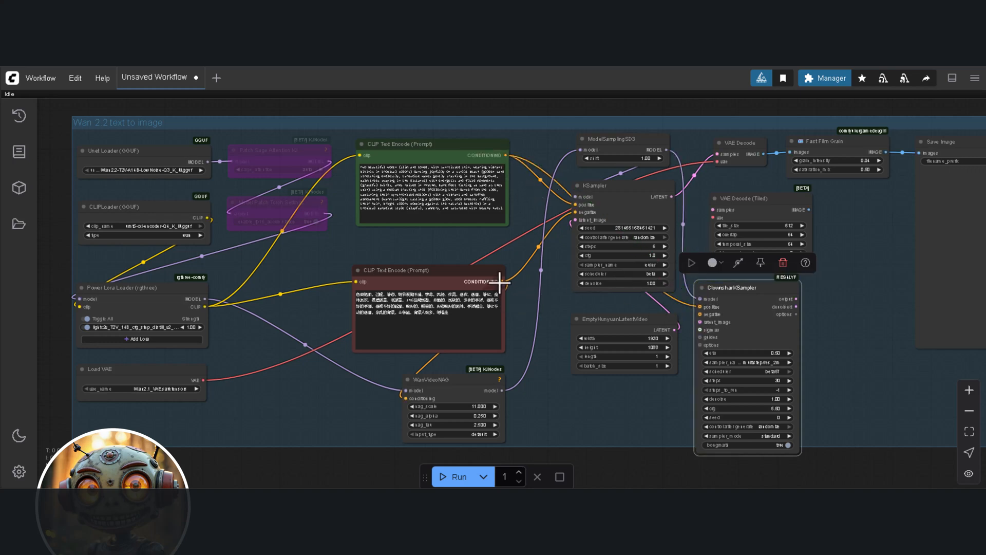
{"action": "left_click_drag", "start_coordinate": [503, 282], "coordinate": [700, 315]}
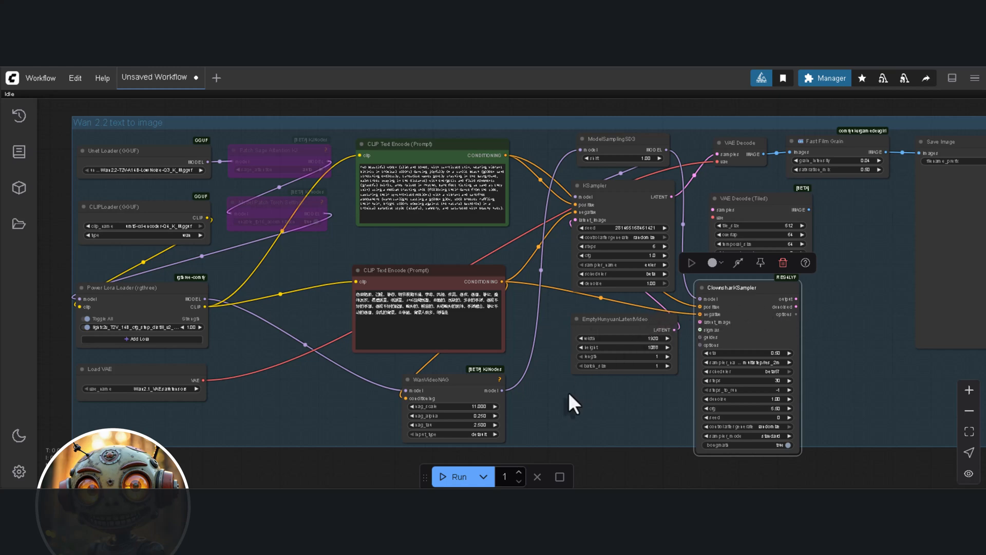
{"action": "scroll", "coordinate": [678, 331], "scroll_direction": "up", "scroll_amount": 3}
{"action": "left_click_drag", "start_coordinate": [671, 330], "coordinate": [709, 318]}
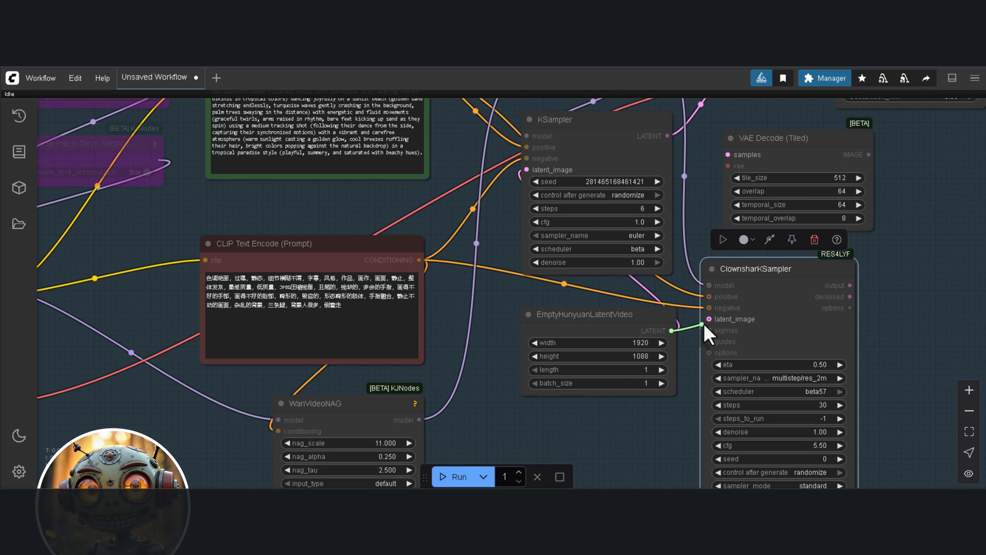
{"action": "scroll", "coordinate": [692, 361], "scroll_direction": "down", "scroll_amount": 3}
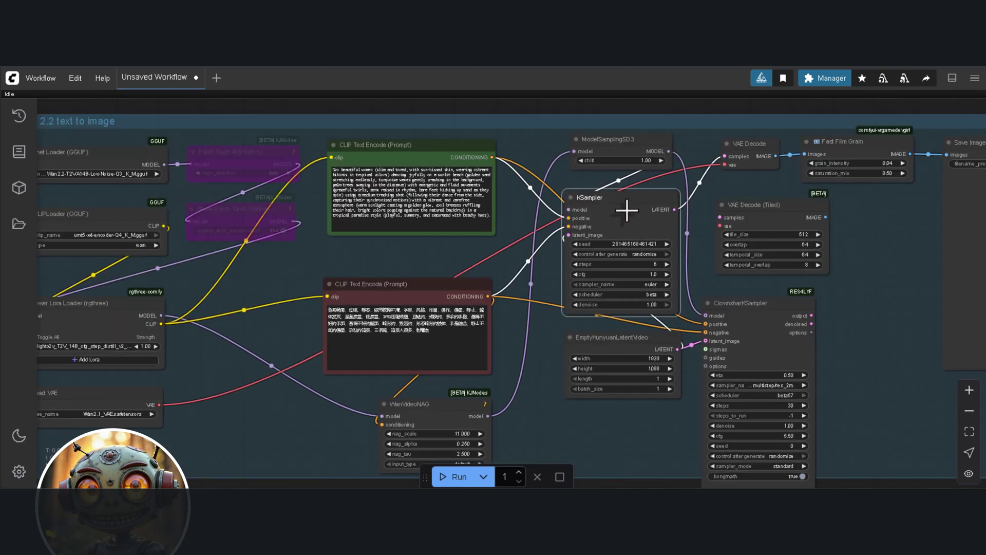
Delete the old KSampler, move ClownsharKSampler into its place with EmptyHunyuanLatentVideo beneath
{"action": "left_click_drag", "start_coordinate": [617, 219], "coordinate": [626, 205]}
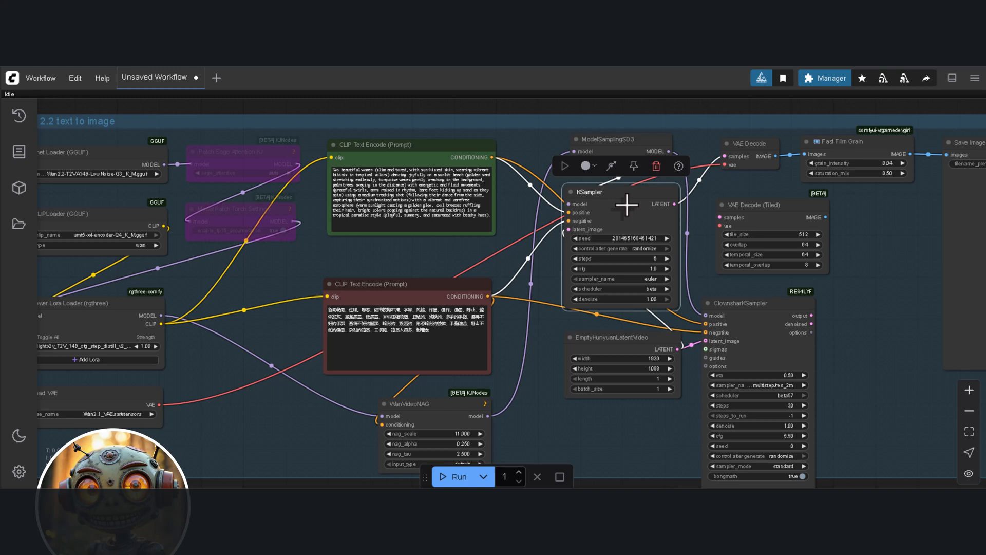
{"action": "key", "text": "Delete"}
{"action": "scroll", "coordinate": [705, 208], "scroll_direction": "down", "scroll_amount": 5}
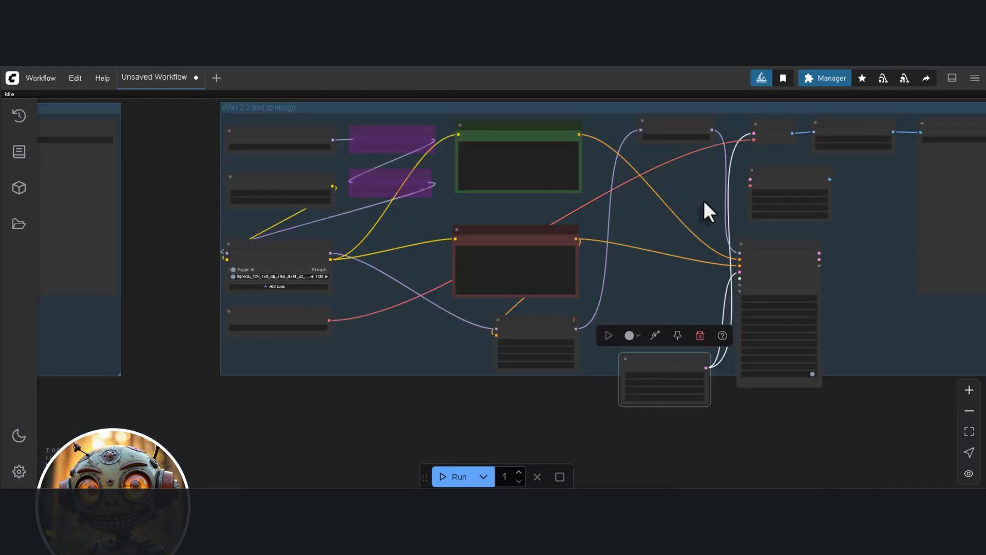
{"action": "scroll", "coordinate": [706, 208], "scroll_direction": "up", "scroll_amount": 6}
{"action": "left_click_drag", "start_coordinate": [789, 264], "coordinate": [650, 140]}
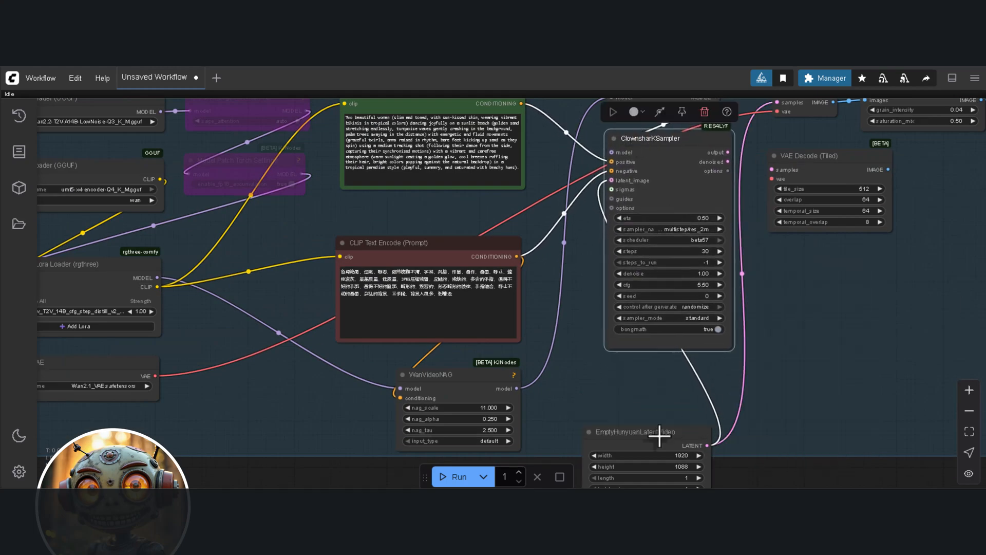
{"action": "left_click_drag", "start_coordinate": [649, 432], "coordinate": [682, 378]}
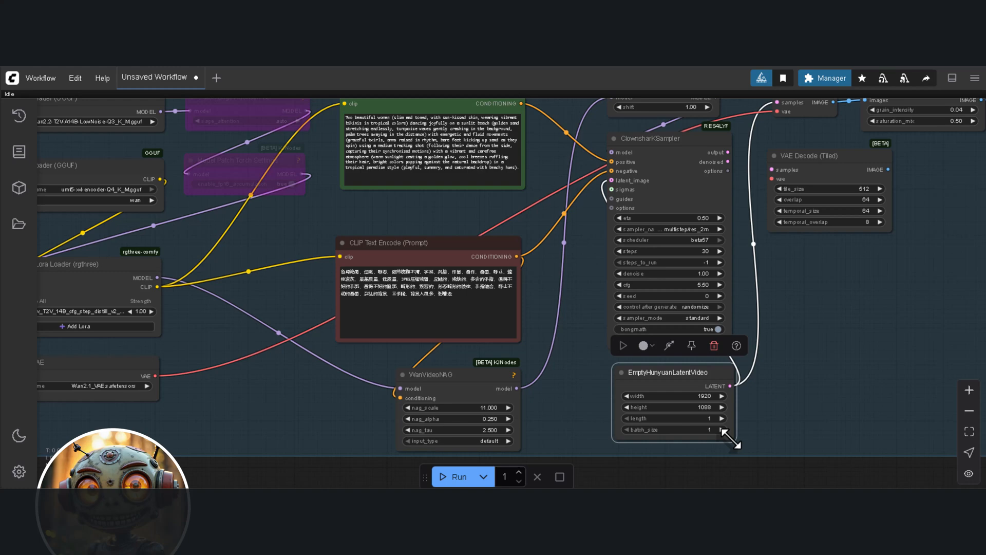
{"action": "scroll", "coordinate": [793, 397], "scroll_direction": "down", "scroll_amount": 1}
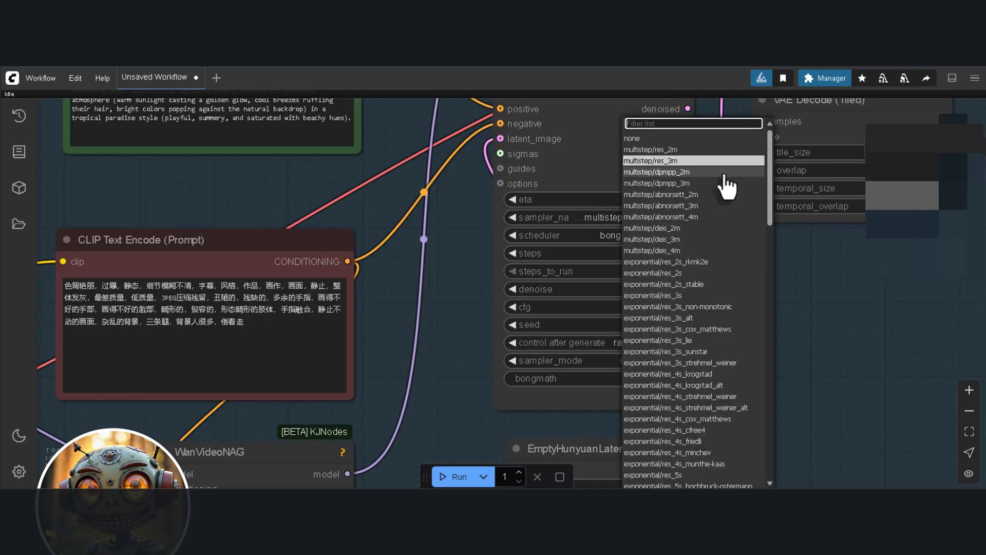
Set the ClownsharkSampler to exponential/res_3s and route its output into VAE Decode
{"action": "left_click", "coordinate": [669, 295]}
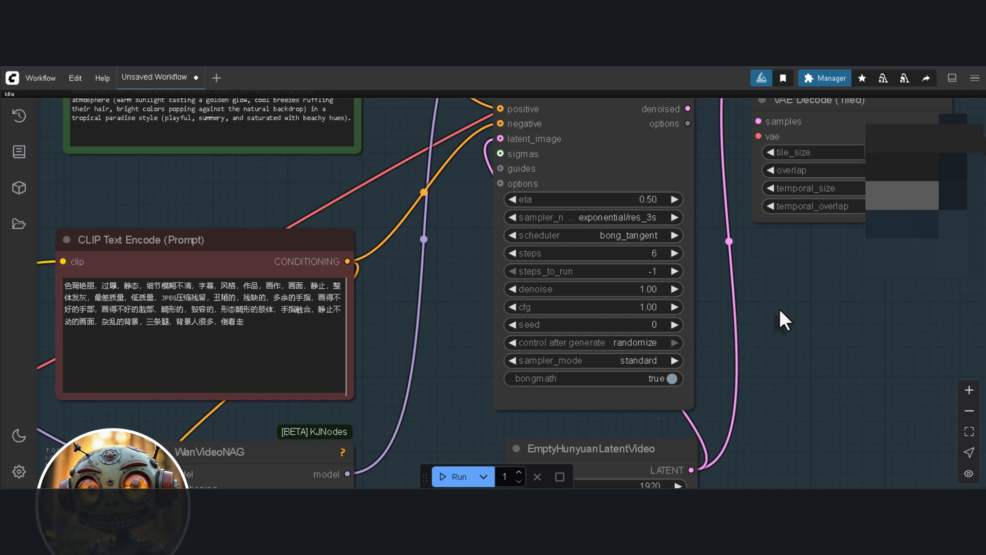
{"action": "left_click_drag", "start_coordinate": [605, 221], "coordinate": [648, 180]}
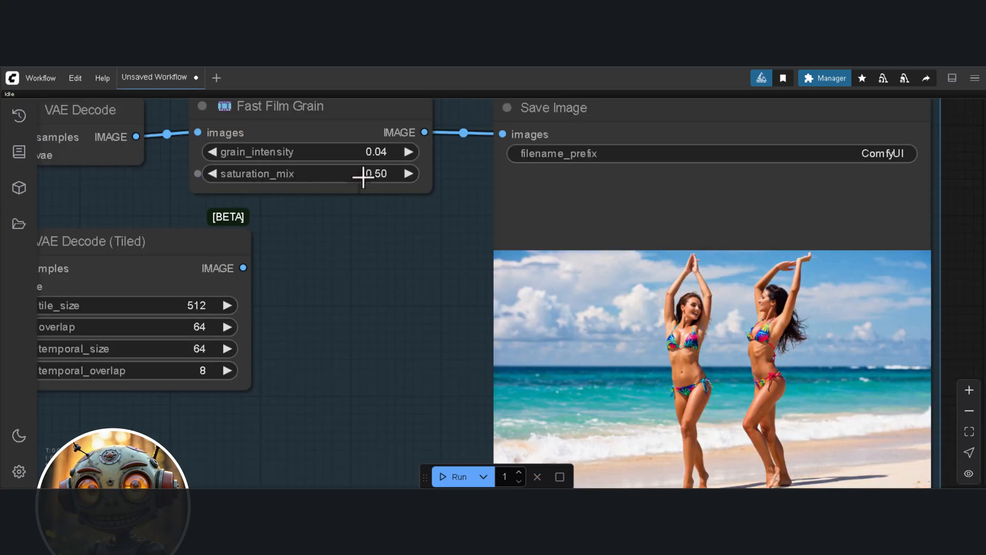
{"action": "scroll", "coordinate": [398, 252], "scroll_direction": "down", "scroll_amount": 5}
{"action": "scroll", "coordinate": [398, 252], "scroll_direction": "down", "scroll_amount": 5}
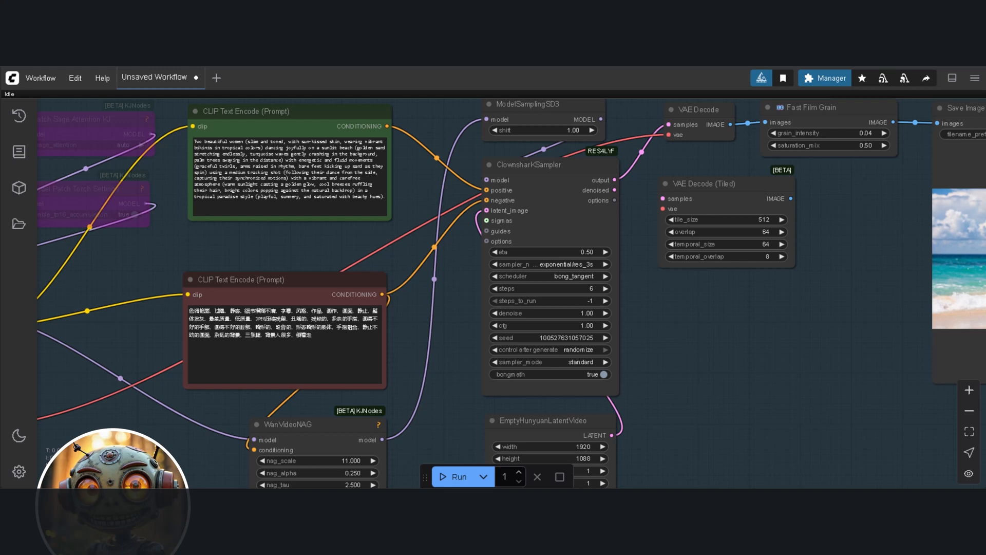
{"action": "scroll", "coordinate": [607, 245], "scroll_direction": "up", "scroll_amount": 3}
Add a SharkOptions node and wire it to the sampler's options input
{"action": "double_click", "coordinate": [607, 246]}
{"action": "type", "text": "opti"}
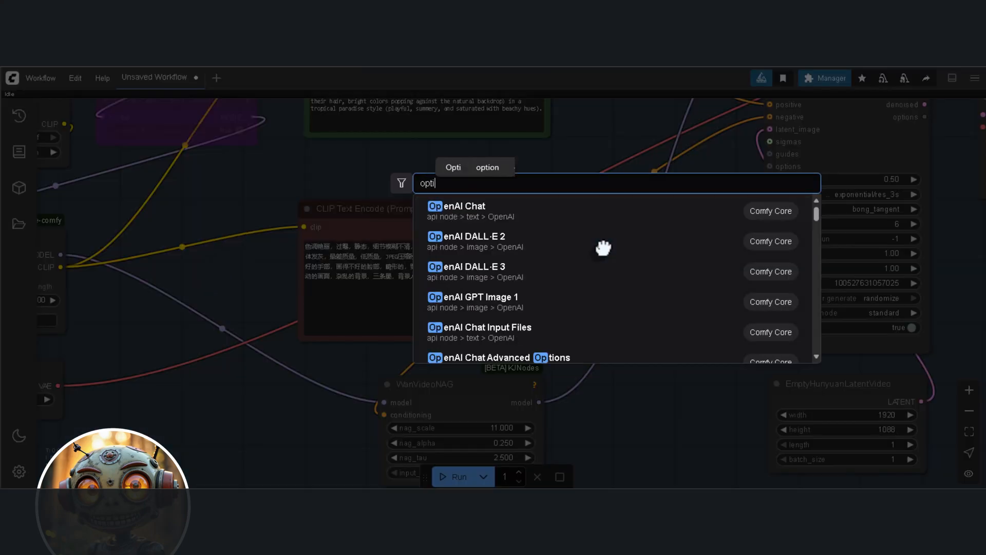
{"action": "type", "text": "ons"}
{"action": "left_click", "coordinate": [495, 214]}
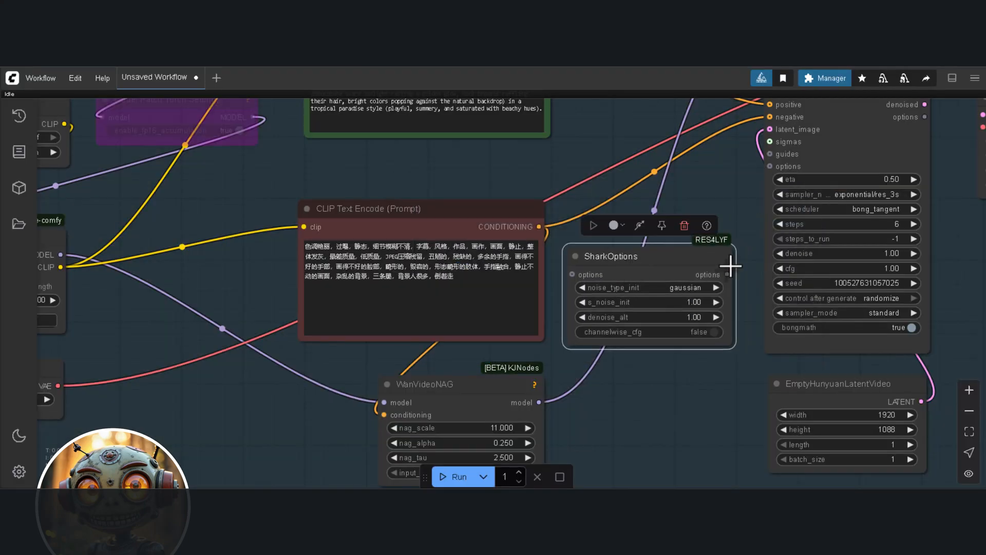
{"action": "left_click_drag", "start_coordinate": [727, 273], "coordinate": [727, 257]}
{"action": "left_click_drag", "start_coordinate": [732, 216], "coordinate": [769, 165]}
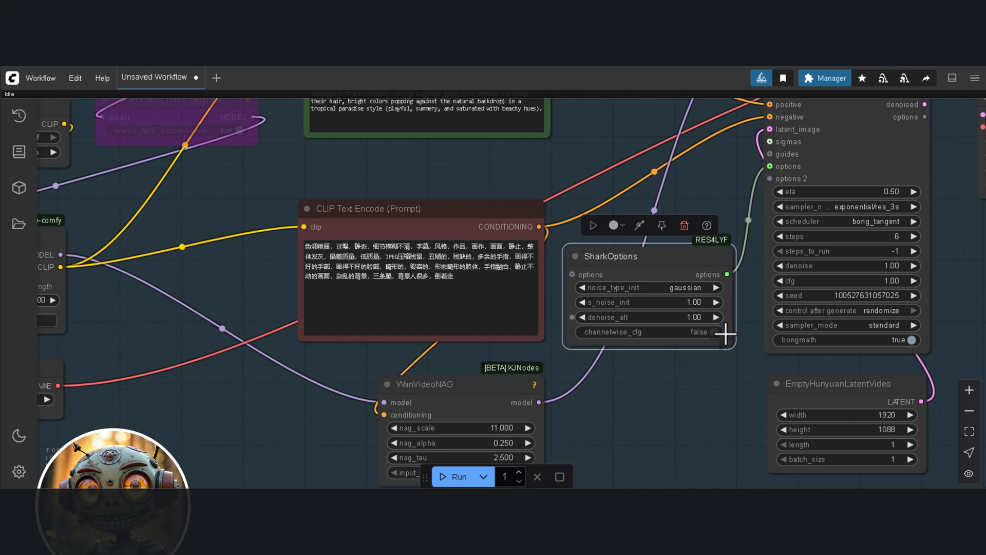
{"action": "scroll", "coordinate": [589, 184], "scroll_direction": "down", "scroll_amount": 3}
Add a ClownOptions Detail Boost node and review its noise type choices unchanged
{"action": "double_click", "coordinate": [589, 184]}
{"action": "key", "text": "Escape"}
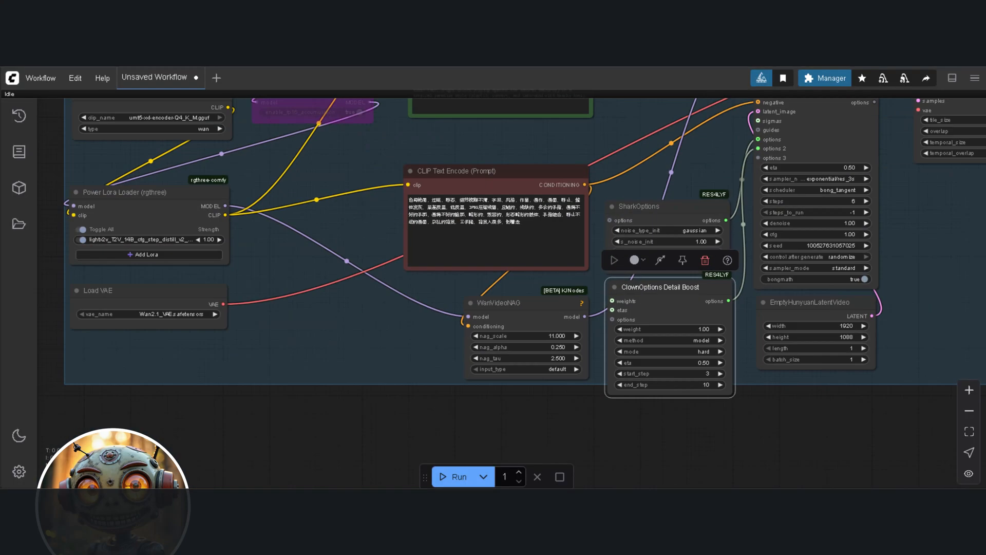
{"action": "scroll", "coordinate": [667, 231], "scroll_direction": "up", "scroll_amount": 3}
{"action": "left_click", "coordinate": [667, 216]}
{"action": "left_click", "coordinate": [648, 291]}
{"action": "left_click", "coordinate": [698, 193]}
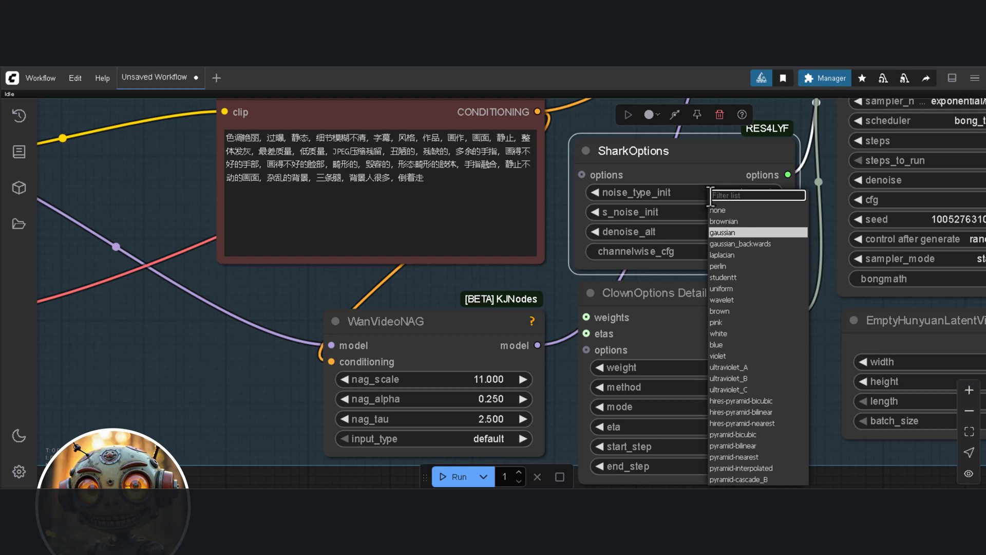
{"action": "key", "text": "Escape"}
{"action": "scroll", "coordinate": [686, 162], "scroll_direction": "down", "scroll_amount": 5}
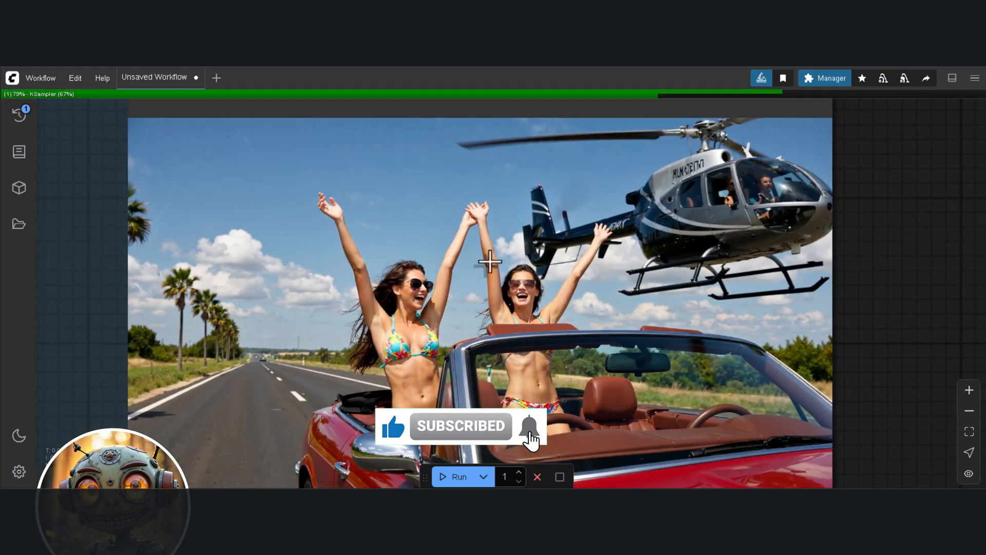
Review the convertible-and-helicopter render in the fullscreen preview and return to the canvas
{"action": "left_click_drag", "start_coordinate": [489, 262], "coordinate": [540, 244]}
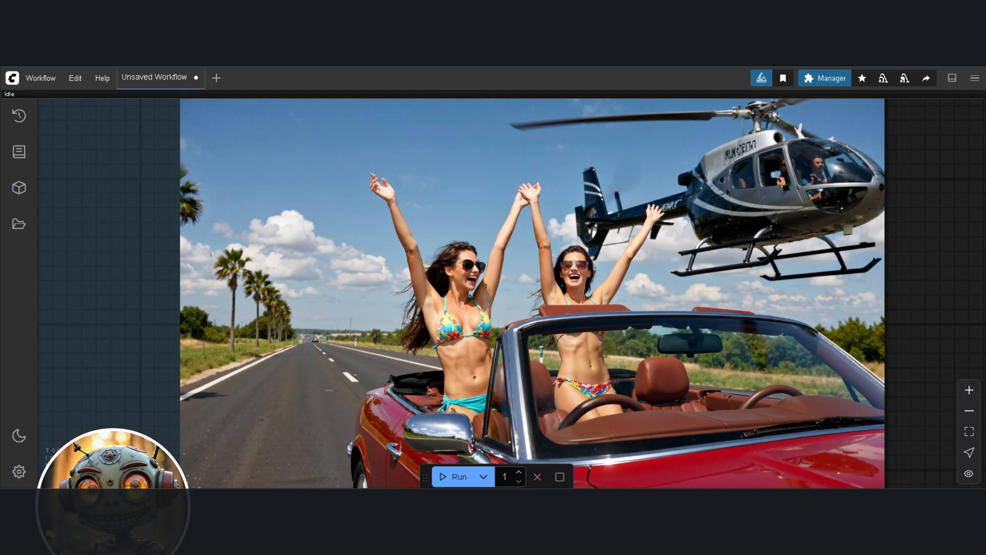
{"action": "key", "text": "Escape"}
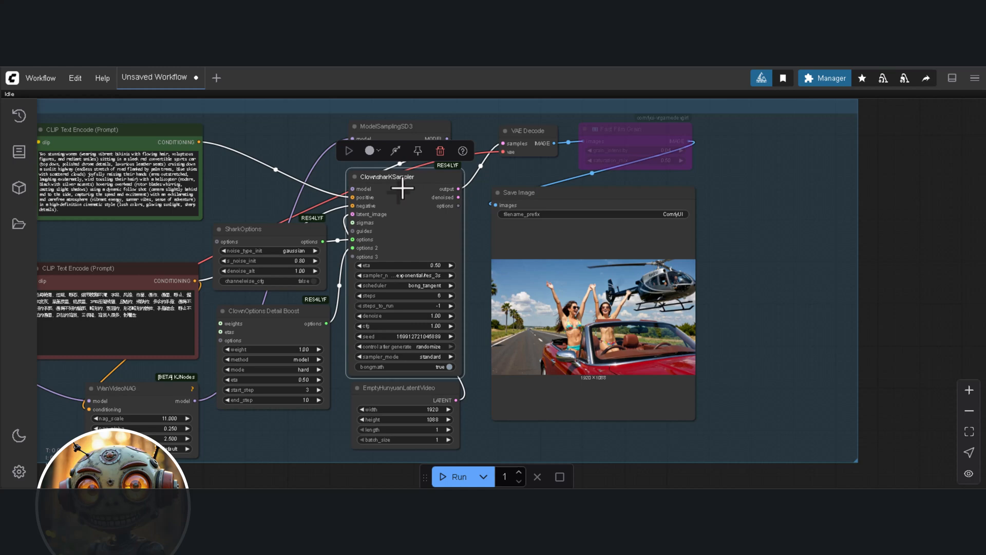
Duplicate the ClownsharkSampler and chain a 1.5× Upscale Latent By between the two samplers
{"action": "left_click_drag", "start_coordinate": [402, 186], "coordinate": [848, 165]}
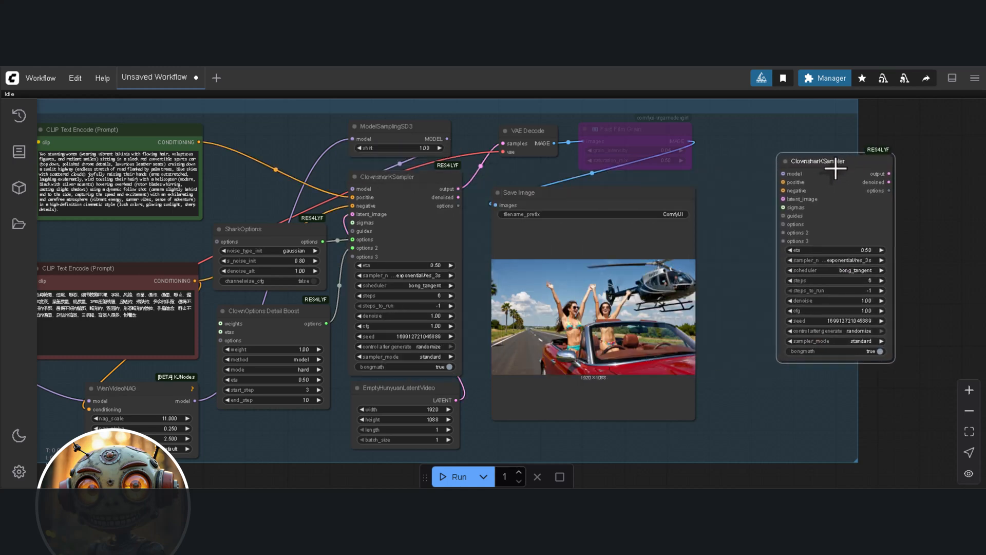
{"action": "double_click", "coordinate": [715, 194]}
{"action": "type", "text": "upscale"}
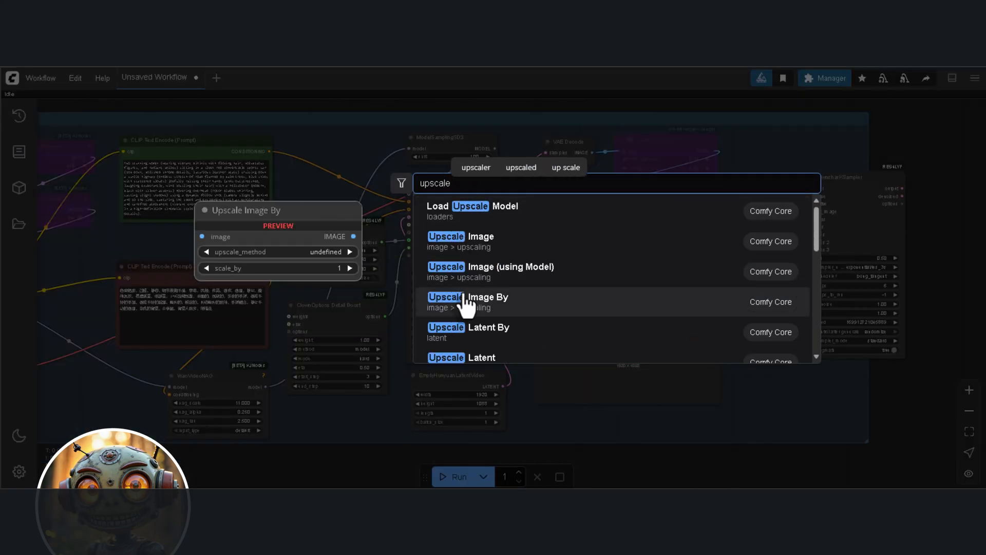
{"action": "left_click", "coordinate": [469, 327]}
{"action": "scroll", "coordinate": [508, 196], "scroll_direction": "down", "scroll_amount": 1}
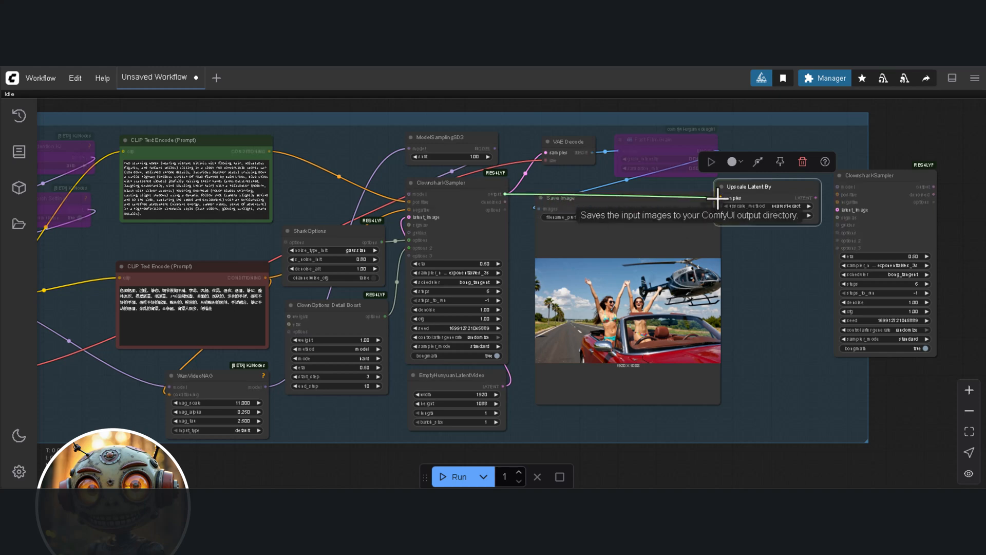
{"action": "left_click_drag", "start_coordinate": [751, 187], "coordinate": [773, 178]}
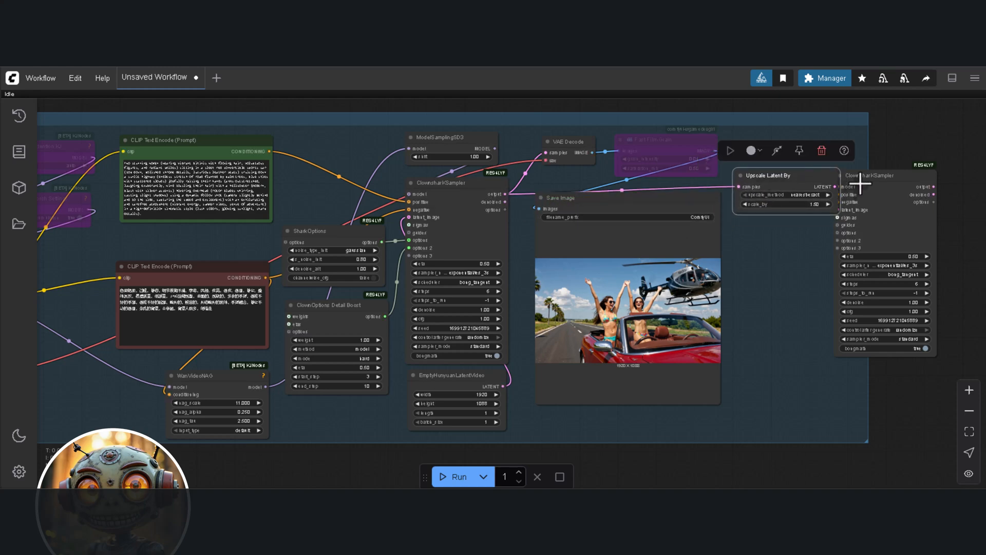
{"action": "left_click_drag", "start_coordinate": [869, 175], "coordinate": [907, 168]}
{"action": "left_click_drag", "start_coordinate": [779, 178], "coordinate": [790, 177]}
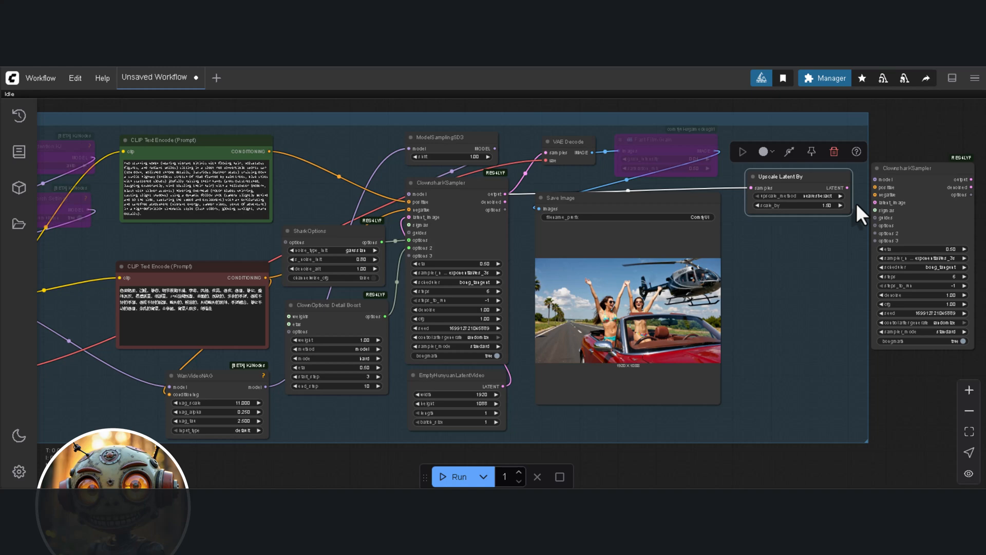
{"action": "left_click_drag", "start_coordinate": [848, 188], "coordinate": [877, 203]}
{"action": "left_click_drag", "start_coordinate": [913, 139], "coordinate": [886, 154]}
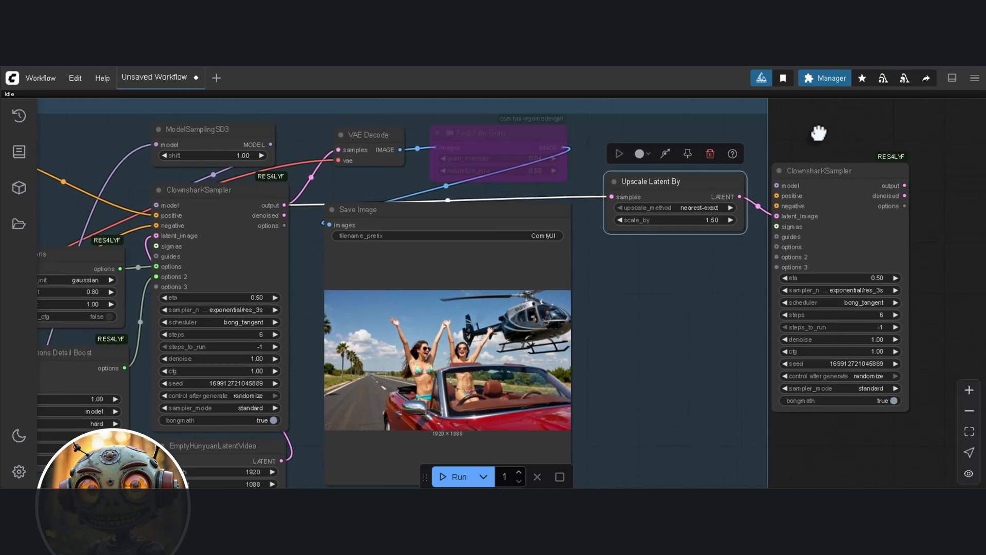
Add a VAE Decode (Tiled) after the second sampler with tile_size 256 and temporal_size 32
{"action": "double_click", "coordinate": [849, 191]}
{"action": "type", "text": "vea de"}
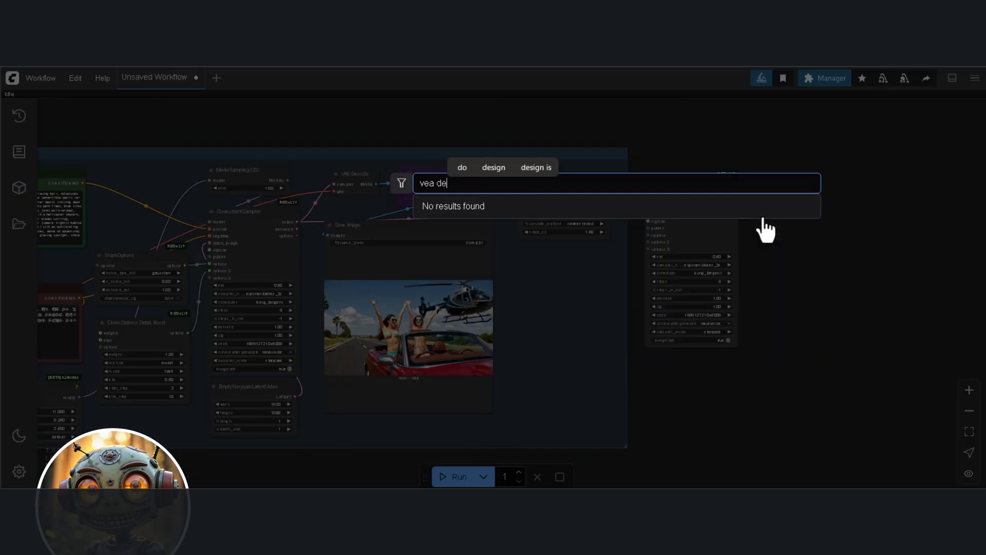
{"action": "key", "text": "BackSpace"}
{"action": "key", "text": "BackSpace"}
{"action": "key", "text": "BackSpace"}
{"action": "key", "text": "BackSpace"}
{"action": "type", "text": "ae"}
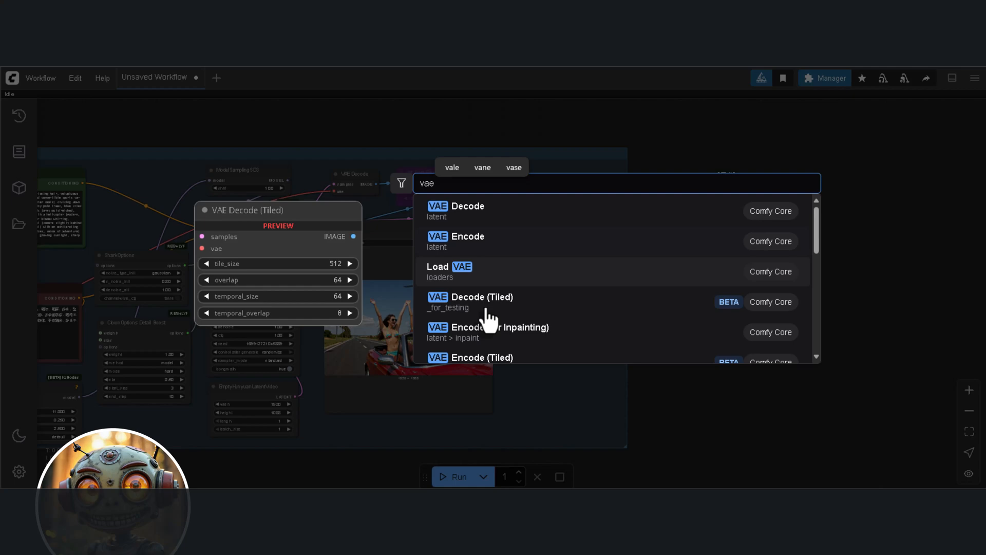
{"action": "left_click", "coordinate": [471, 297]}
{"action": "scroll", "coordinate": [740, 224], "scroll_direction": "up", "scroll_amount": 3}
{"action": "left_click_drag", "start_coordinate": [738, 183], "coordinate": [701, 154]}
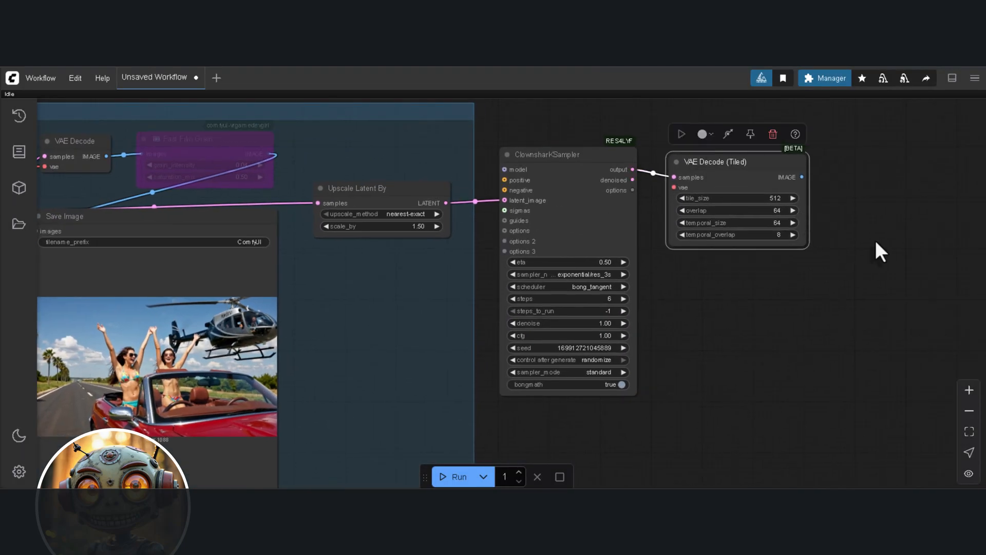
{"action": "double_click", "coordinate": [775, 198]}
{"action": "type", "text": "256"}
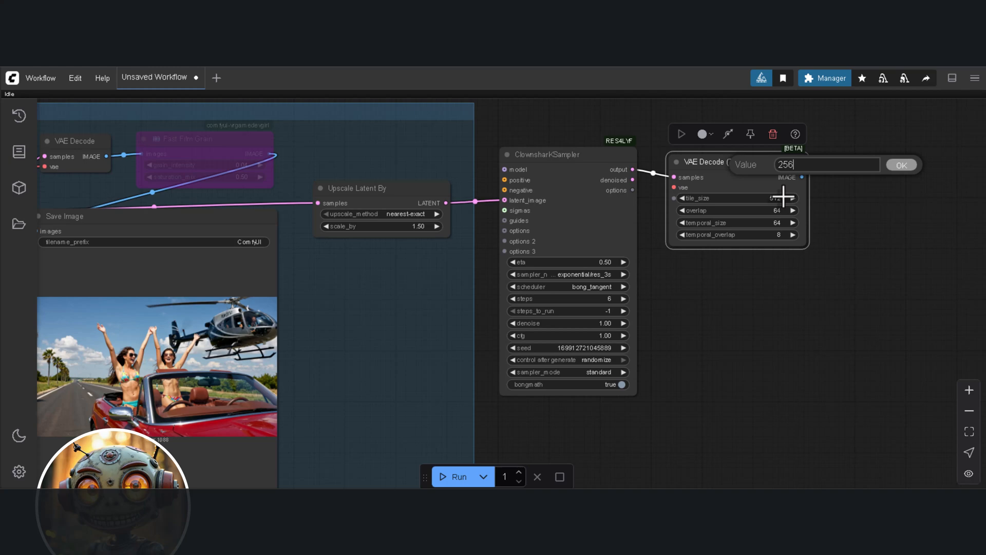
{"action": "key", "text": "Return"}
{"action": "double_click", "coordinate": [782, 224]}
{"action": "type", "text": "32"}
{"action": "key", "text": "Return"}
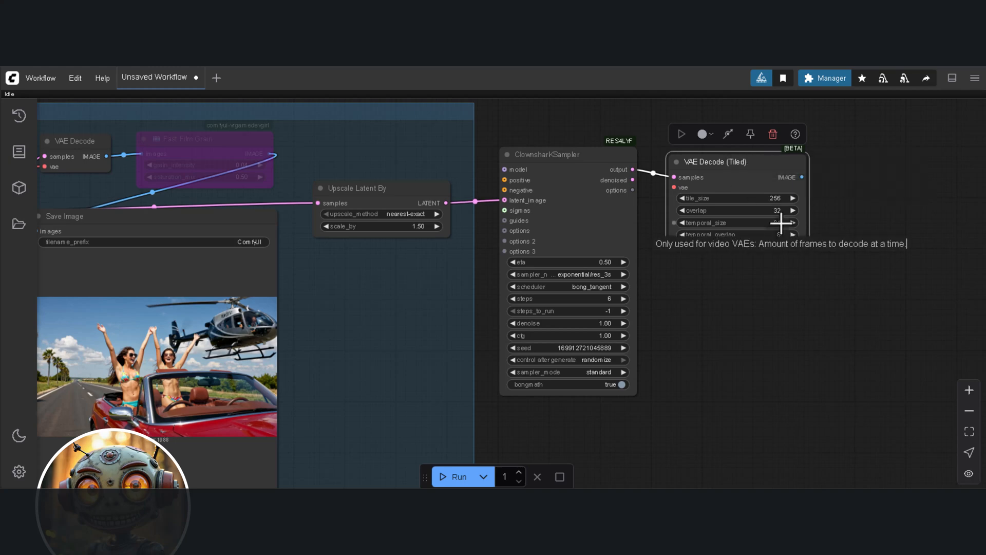
{"action": "scroll", "coordinate": [784, 224], "scroll_direction": "down", "scroll_amount": 2}
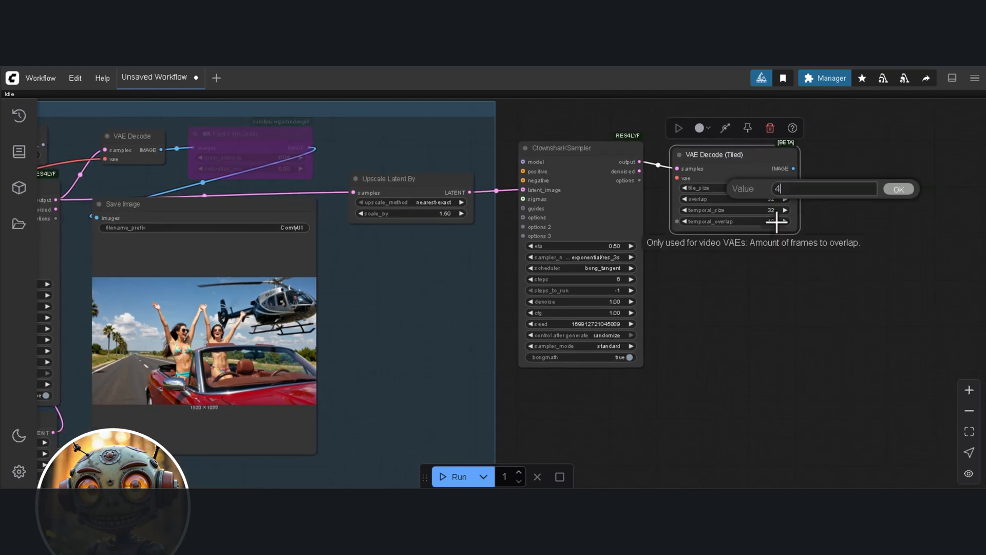
Add an enlarged Save Image node for the tiled decode with filename prefix Upscaled
{"action": "left_click_drag", "start_coordinate": [779, 222], "coordinate": [763, 216]}
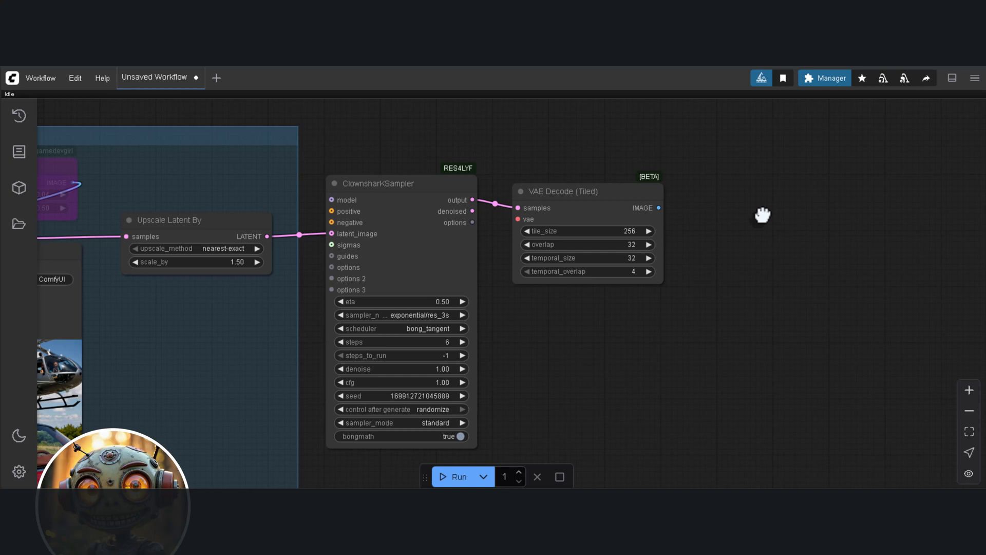
{"action": "double_click", "coordinate": [764, 216]}
{"action": "type", "text": "sav"}
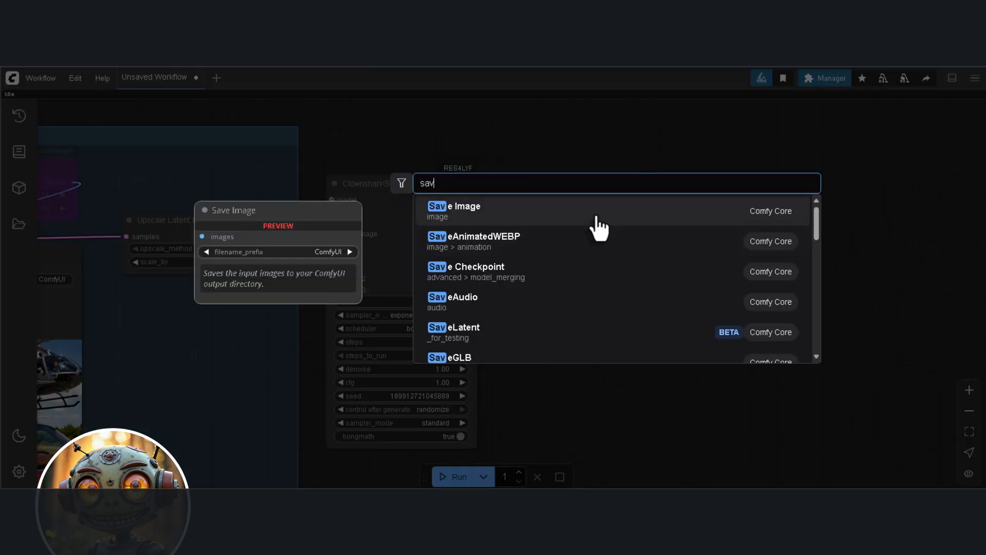
{"action": "key", "text": "Return"}
{"action": "left_click", "coordinate": [712, 215]}
{"action": "left_click_drag", "start_coordinate": [909, 245], "coordinate": [983, 443]}
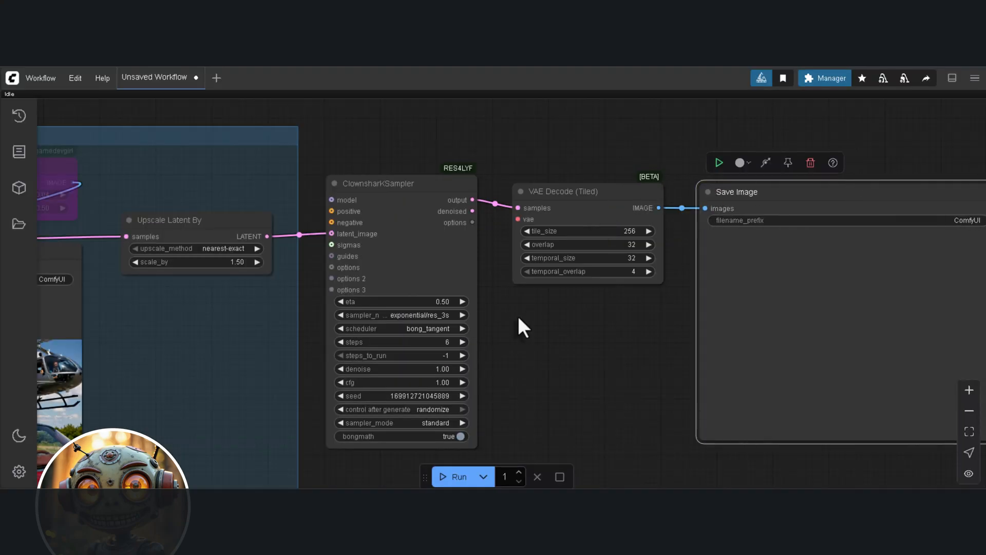
{"action": "scroll", "coordinate": [518, 315], "scroll_direction": "down", "scroll_amount": 2}
{"action": "left_click", "coordinate": [833, 171]}
{"action": "type", "text": "Upscaled"}
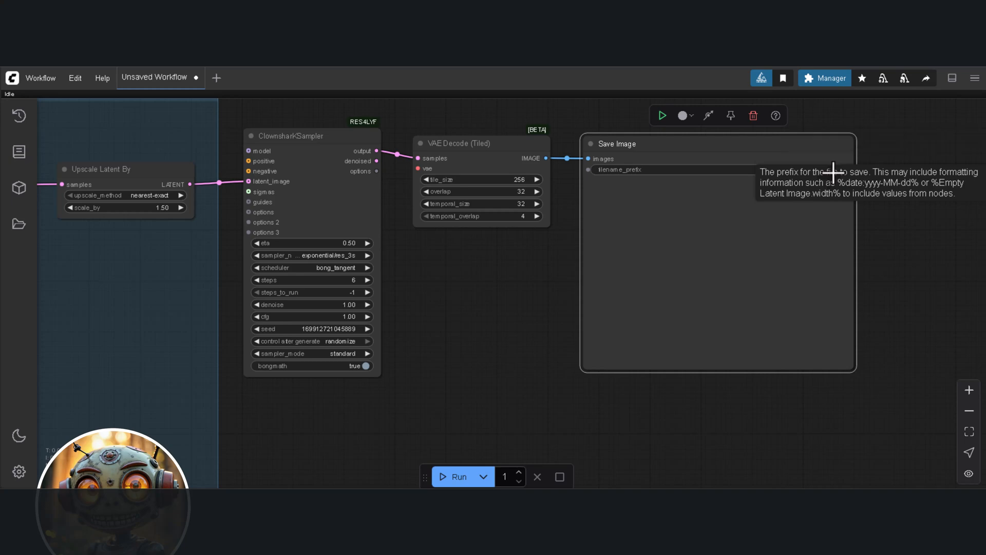
{"action": "key", "text": "Return"}
{"action": "scroll", "coordinate": [493, 293], "scroll_direction": "down", "scroll_amount": 4}
{"action": "scroll", "coordinate": [634, 187], "scroll_direction": "up", "scroll_amount": 3}
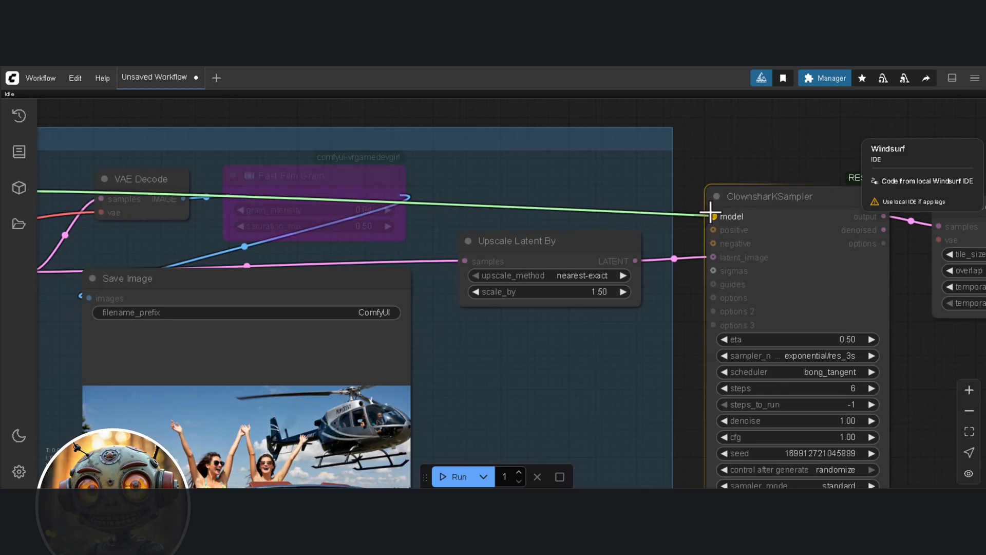
{"action": "scroll", "coordinate": [316, 241], "scroll_direction": "down", "scroll_amount": 1}
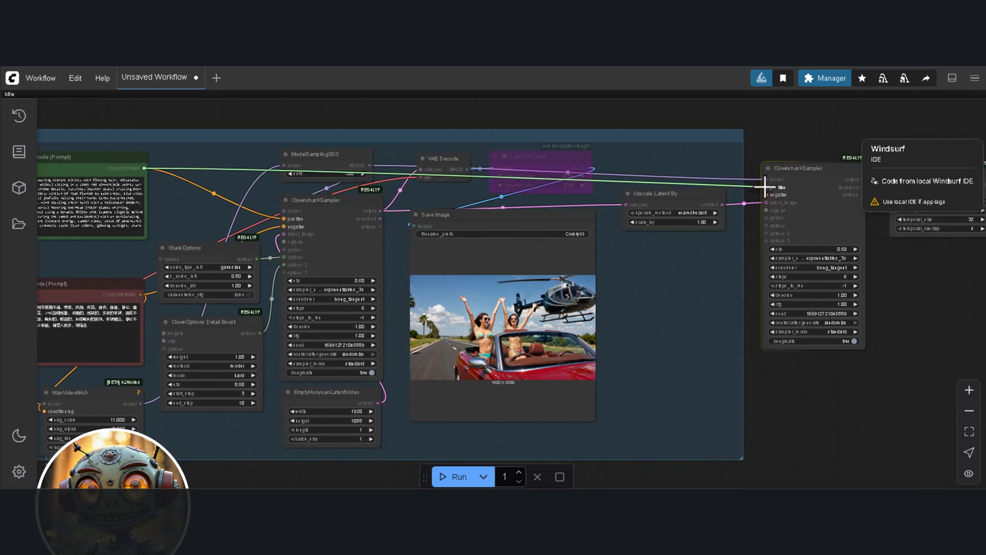
Wire the negative prompt, SharkOptions and Detail Boost into the hi-res pass sampler
{"action": "left_click_drag", "start_coordinate": [141, 294], "coordinate": [767, 187]}
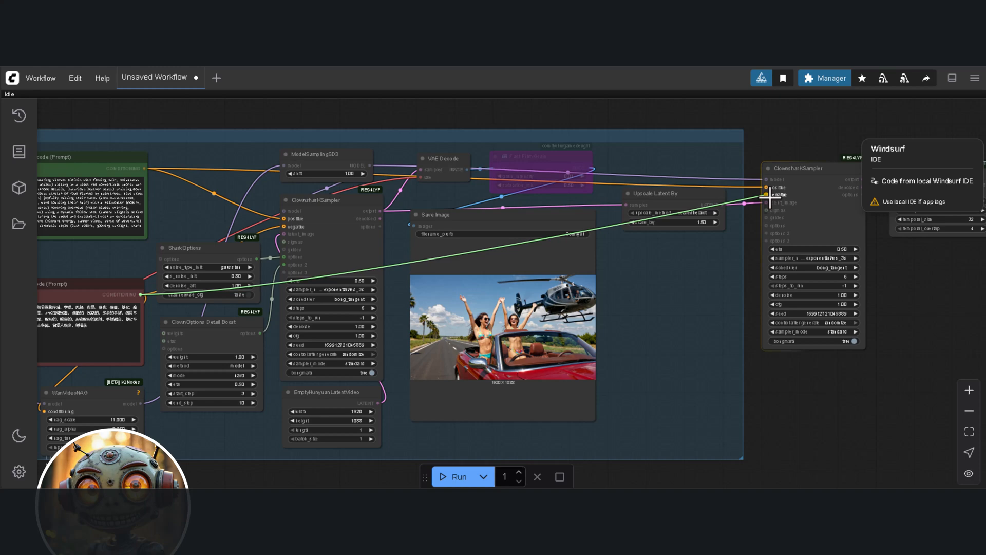
{"action": "scroll", "coordinate": [698, 255], "scroll_direction": "down", "scroll_amount": 4}
{"action": "scroll", "coordinate": [731, 228], "scroll_direction": "up", "scroll_amount": 5}
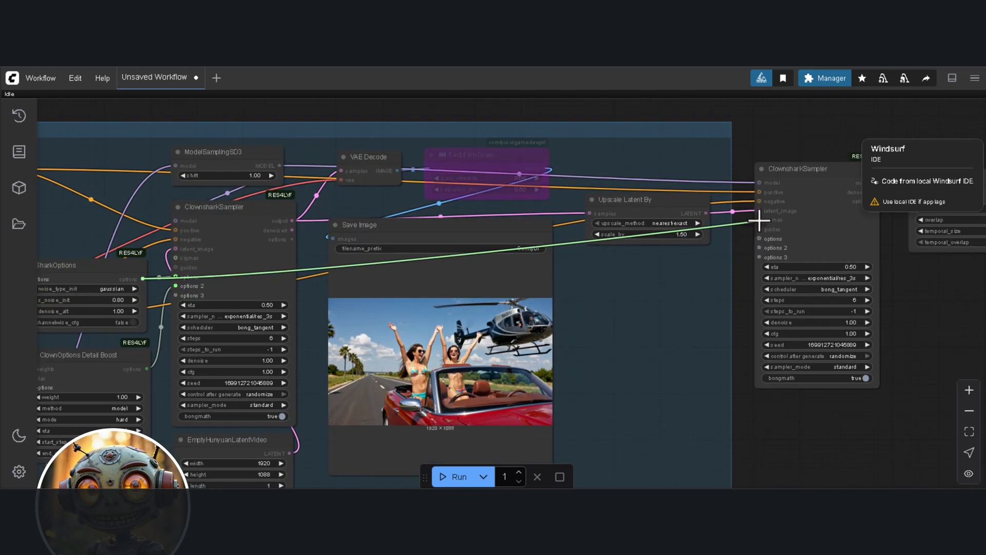
{"action": "left_click_drag", "start_coordinate": [146, 369], "coordinate": [759, 247]}
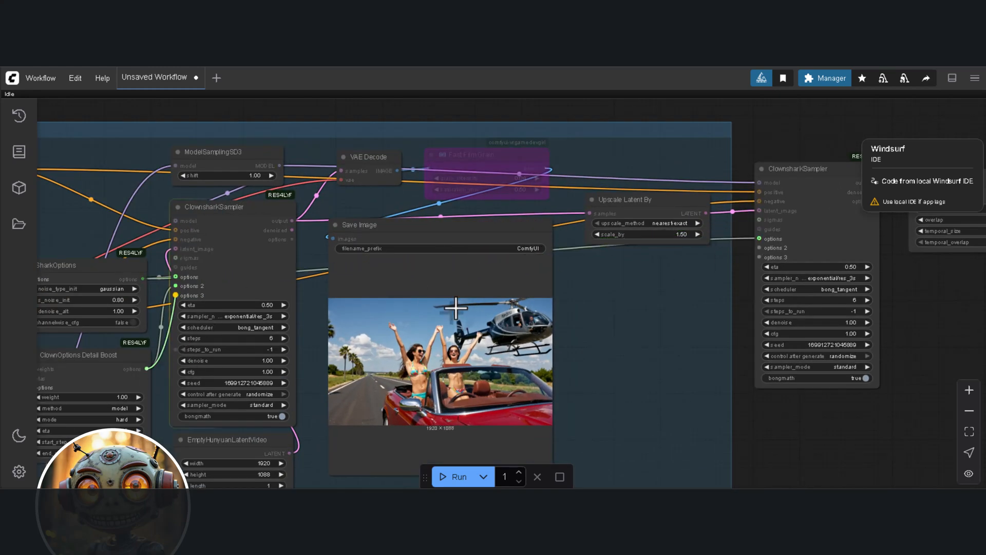
{"action": "scroll", "coordinate": [632, 254], "scroll_direction": "down", "scroll_amount": 4}
{"action": "scroll", "coordinate": [370, 254], "scroll_direction": "up", "scroll_amount": 2}
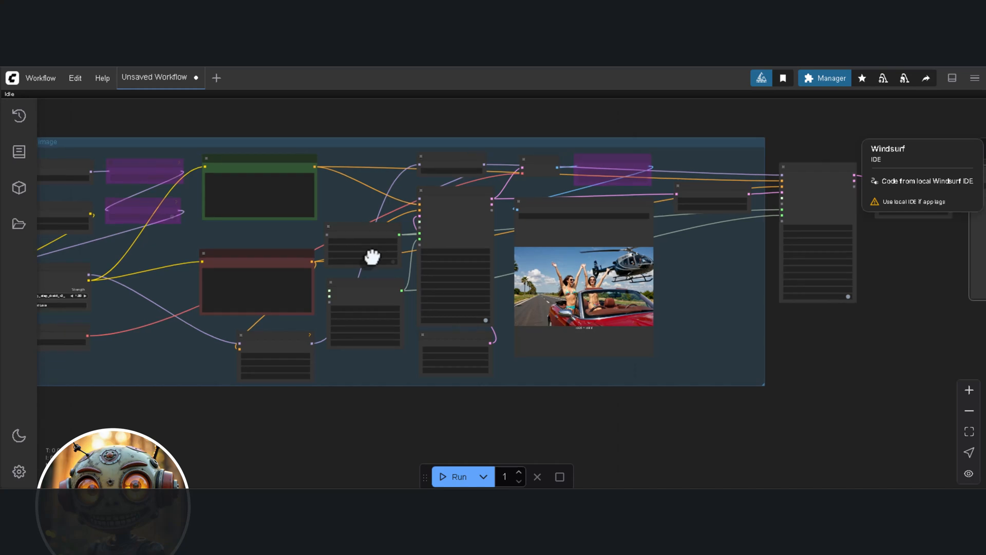
{"action": "scroll", "coordinate": [206, 335], "scroll_direction": "up", "scroll_amount": 6}
{"action": "scroll", "coordinate": [207, 335], "scroll_direction": "down", "scroll_amount": 8}
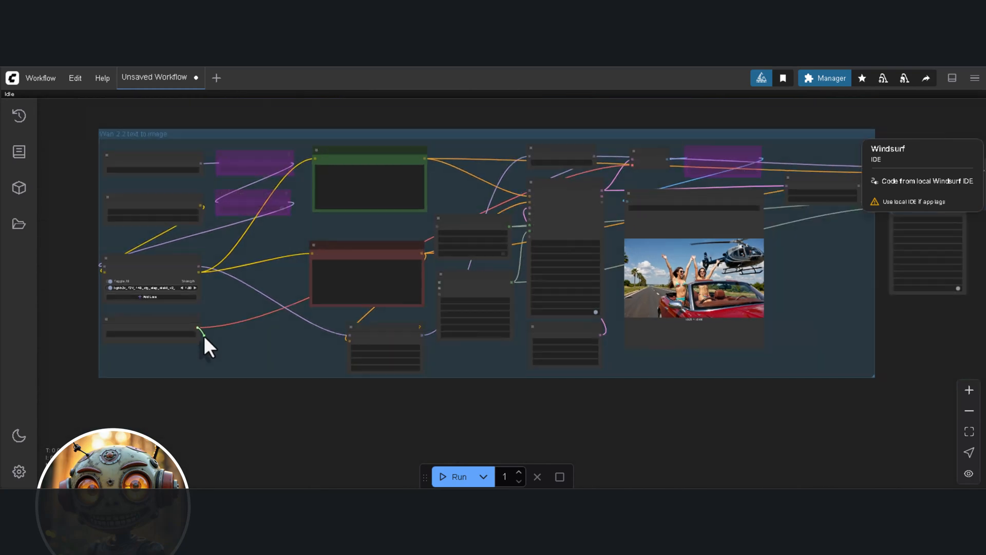
{"action": "mouse_move", "coordinate": [204, 335]}
{"action": "left_mouse_down"}
{"action": "mouse_move", "coordinate": [736, 231]}
{"action": "mouse_move", "coordinate": [759, 209]}
{"action": "left_mouse_up"}
{"action": "scroll", "coordinate": [731, 240], "scroll_direction": "up", "scroll_amount": 4}
{"action": "scroll", "coordinate": [736, 231], "scroll_direction": "up", "scroll_amount": 3}
{"action": "scroll", "coordinate": [574, 289], "scroll_direction": "up", "scroll_amount": 5}
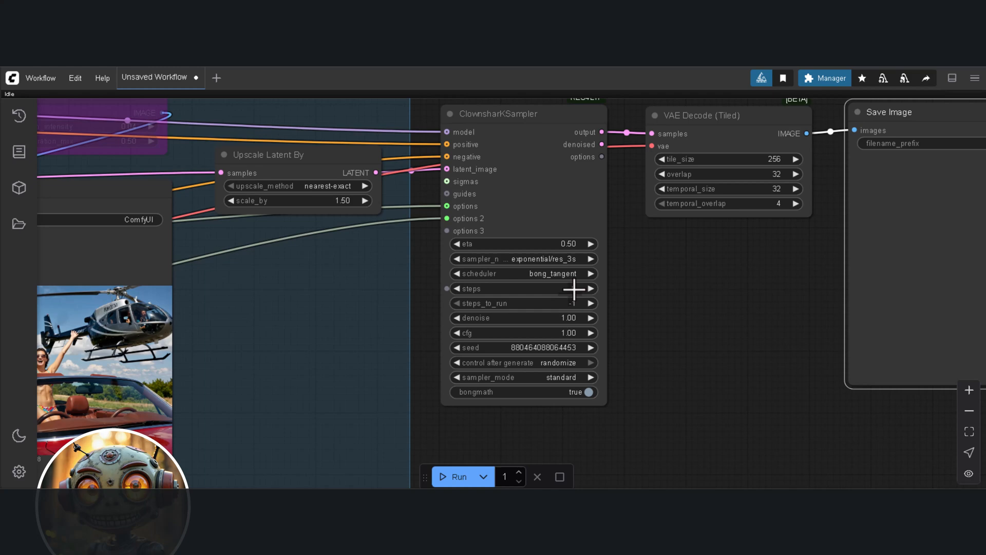
Give the hi-res sampler 10 steps and 0.68 denoise, then view the next generated image
{"action": "left_click", "coordinate": [574, 288]}
{"action": "type", "text": "10"}
{"action": "left_click", "coordinate": [705, 257]}
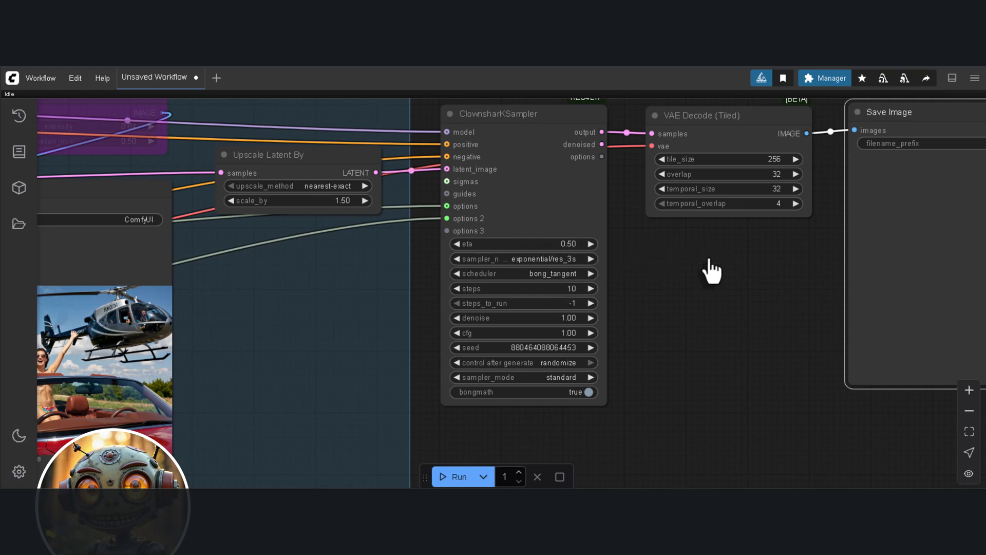
{"action": "left_click", "coordinate": [568, 319]}
{"action": "type", "text": "0.6"}
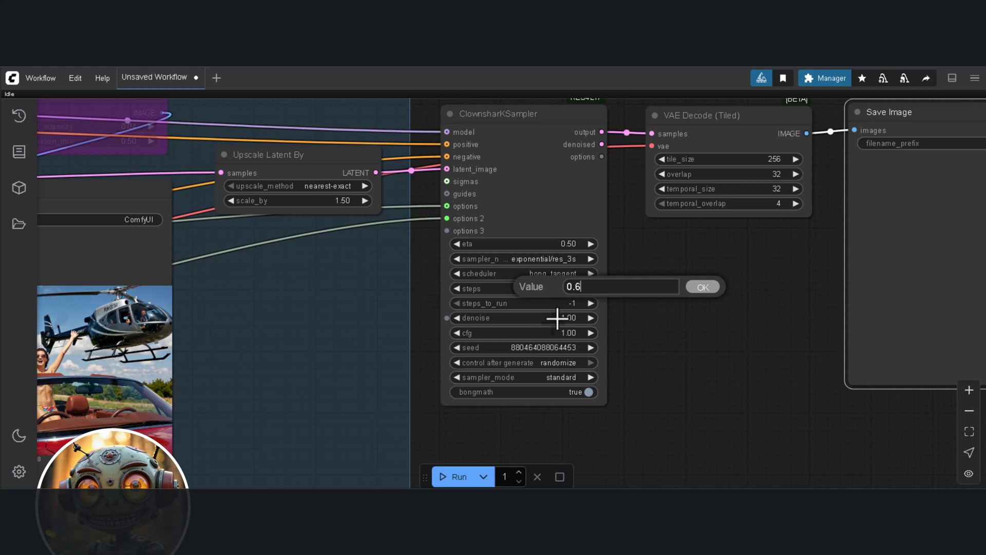
{"action": "type", "text": "8"}
{"action": "key", "text": "Return"}
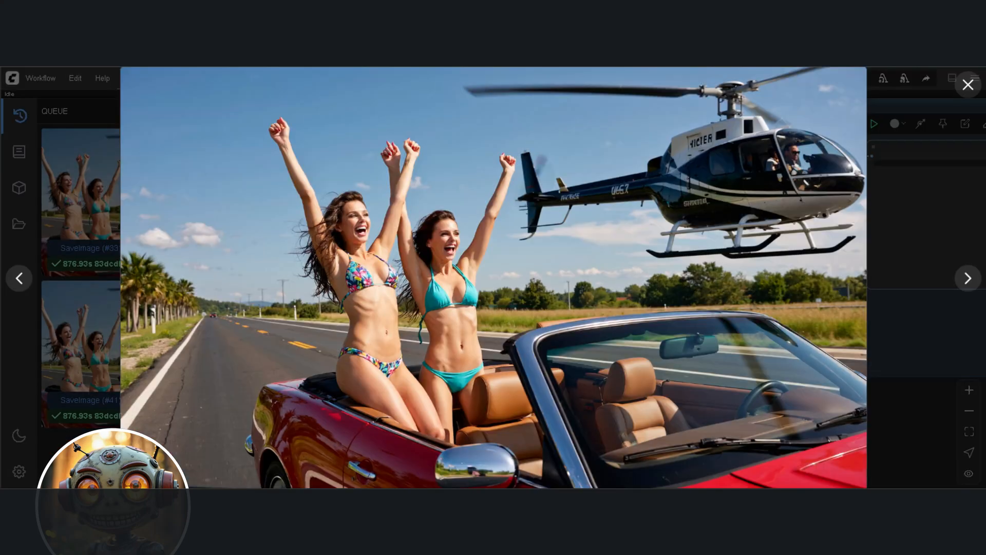
{"action": "left_click", "coordinate": [968, 278]}
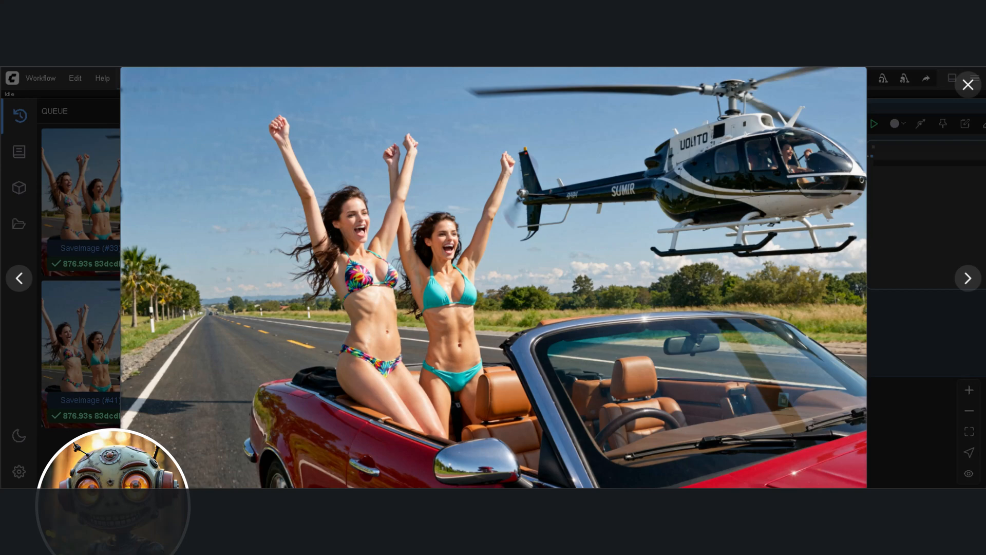
Rename the Flux group to Flux Krea
{"action": "double_click", "coordinate": [353, 206]}
{"action": "type", "text": "Flu"}
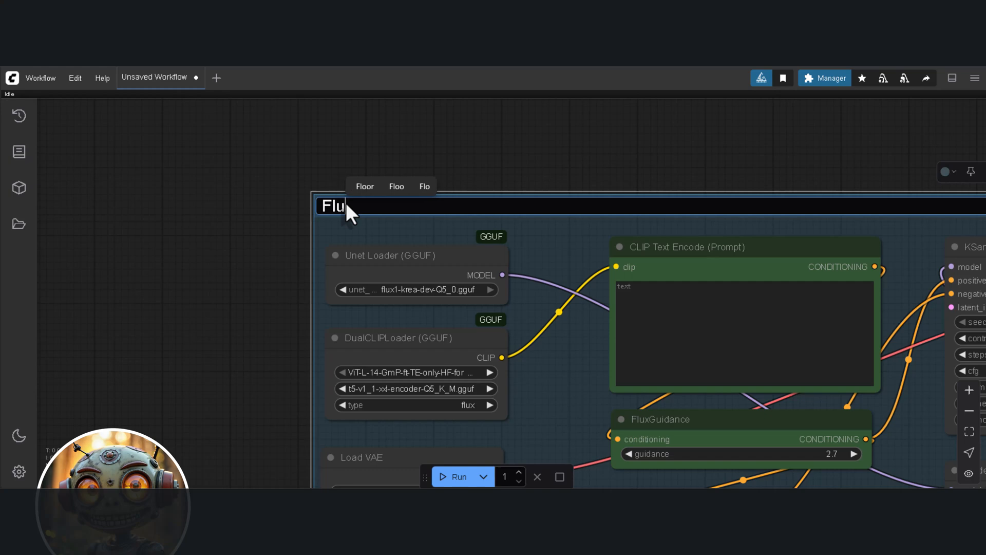
{"action": "type", "text": "x Crea"}
{"action": "key", "text": "BackSpace"}
{"action": "key", "text": "BackSpace"}
{"action": "key", "text": "BackSpace"}
{"action": "type", "text": "Krea"}
{"action": "key", "text": "Return"}
{"action": "scroll", "coordinate": [397, 156], "scroll_direction": "down", "scroll_amount": 3}
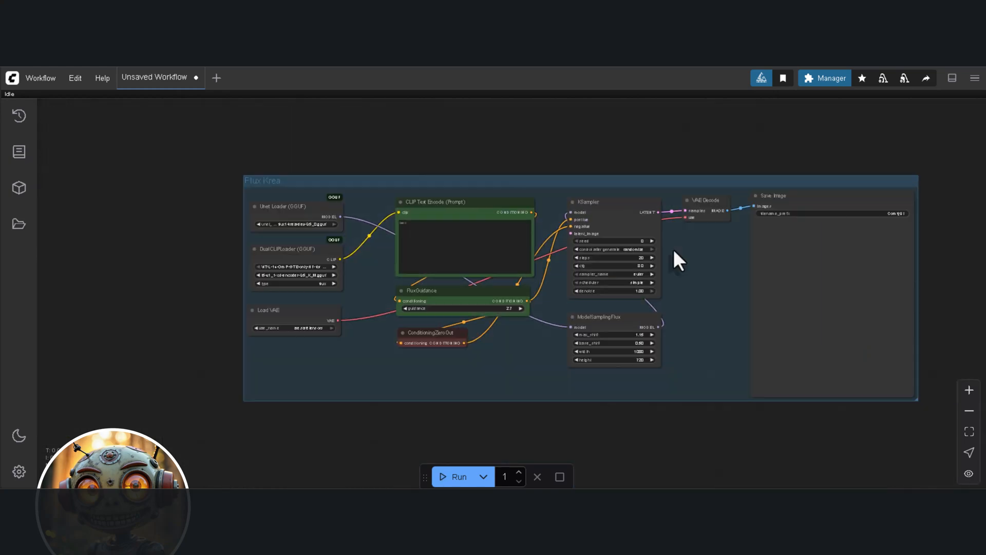
{"action": "scroll", "coordinate": [674, 249], "scroll_direction": "up", "scroll_amount": 3}
{"action": "scroll", "coordinate": [671, 264], "scroll_direction": "down", "scroll_amount": 5}
Shrink the Wan 2.2 group and wrap the upscale nodes in their own group
{"action": "left_click_drag", "start_coordinate": [671, 264], "coordinate": [632, 324]}
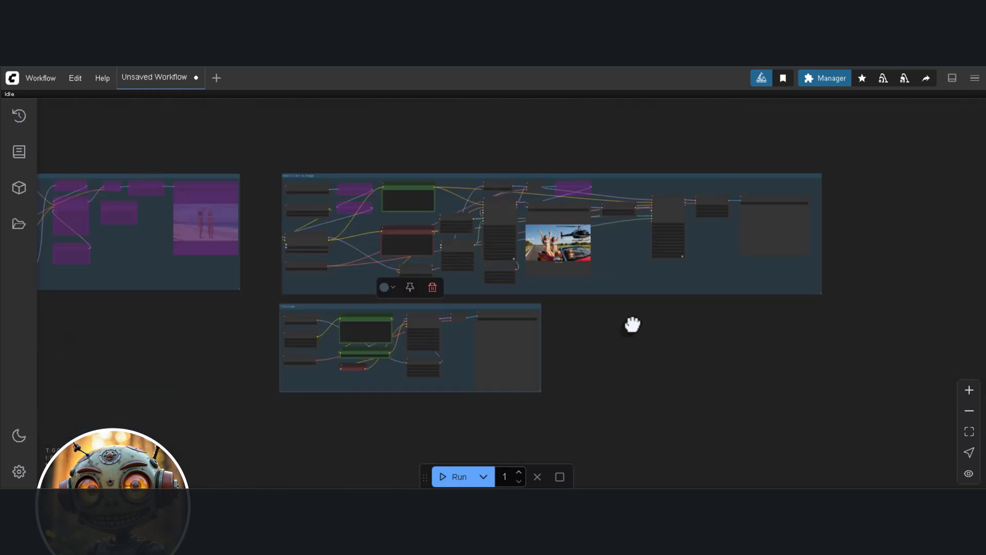
{"action": "scroll", "coordinate": [751, 223], "scroll_direction": "up", "scroll_amount": 4}
{"action": "left_click_drag", "start_coordinate": [882, 332], "coordinate": [598, 301]}
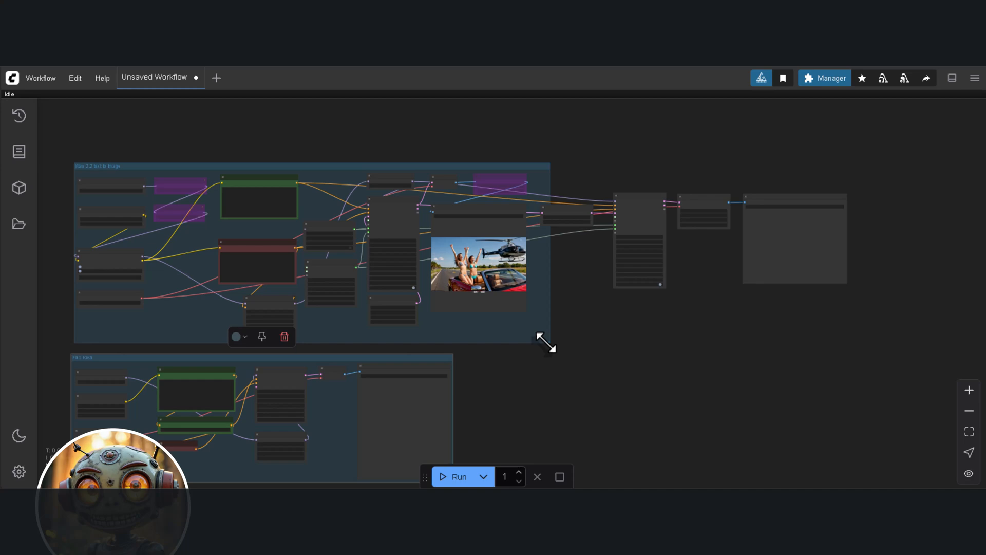
{"action": "right_click", "coordinate": [745, 270]}
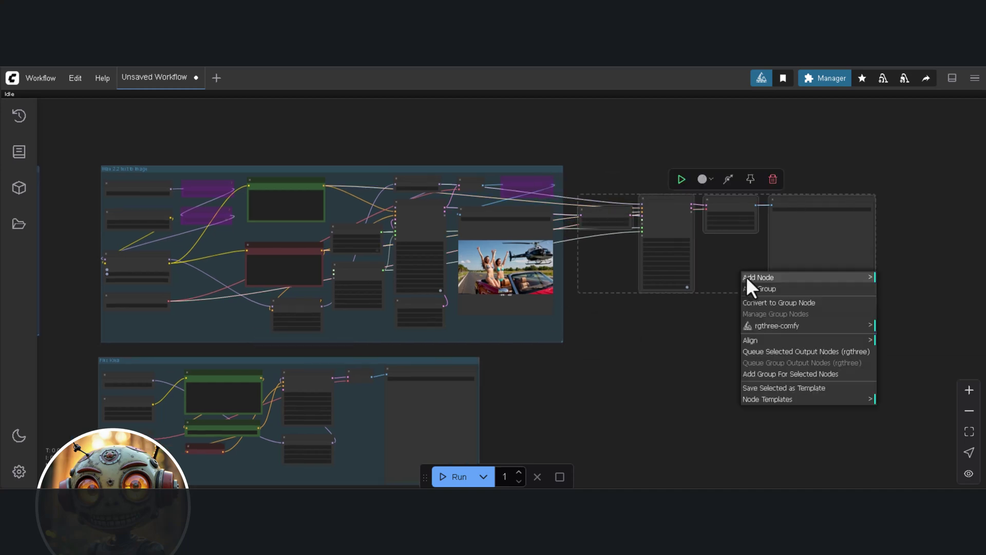
{"action": "left_click", "coordinate": [778, 383]}
{"action": "type", "text": "Hi"}
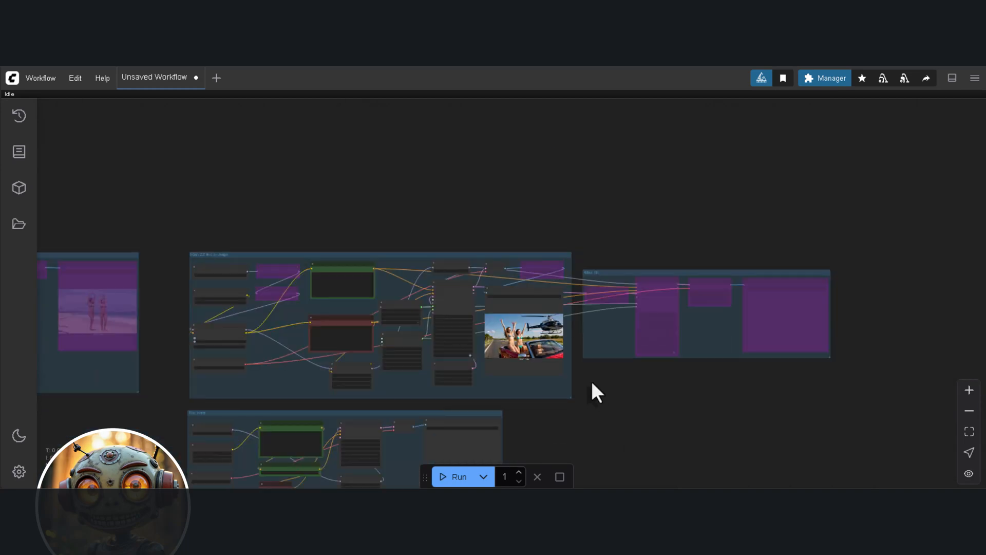
{"action": "scroll", "coordinate": [494, 278], "scroll_direction": "up", "scroll_amount": 1}
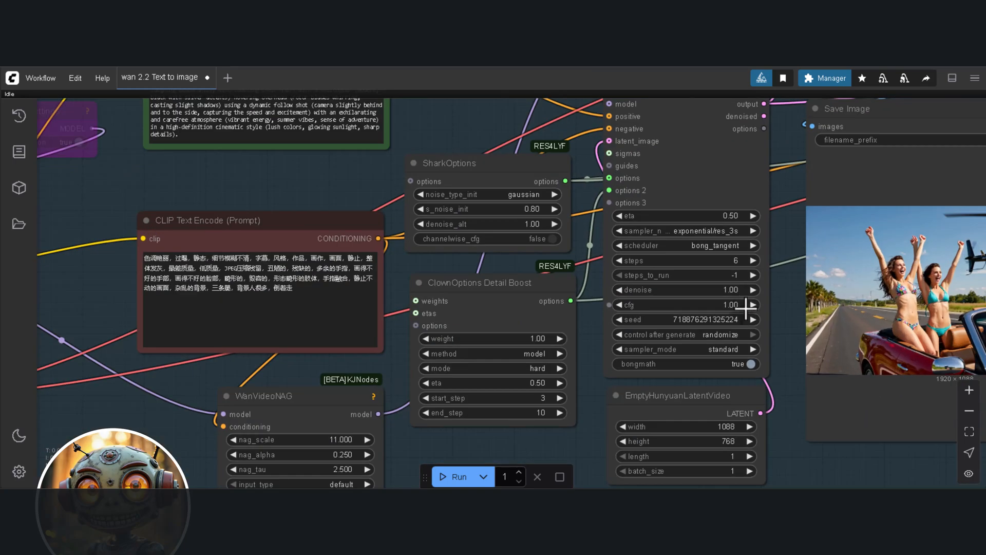
{"action": "scroll", "coordinate": [782, 365], "scroll_direction": "down", "scroll_amount": 8}
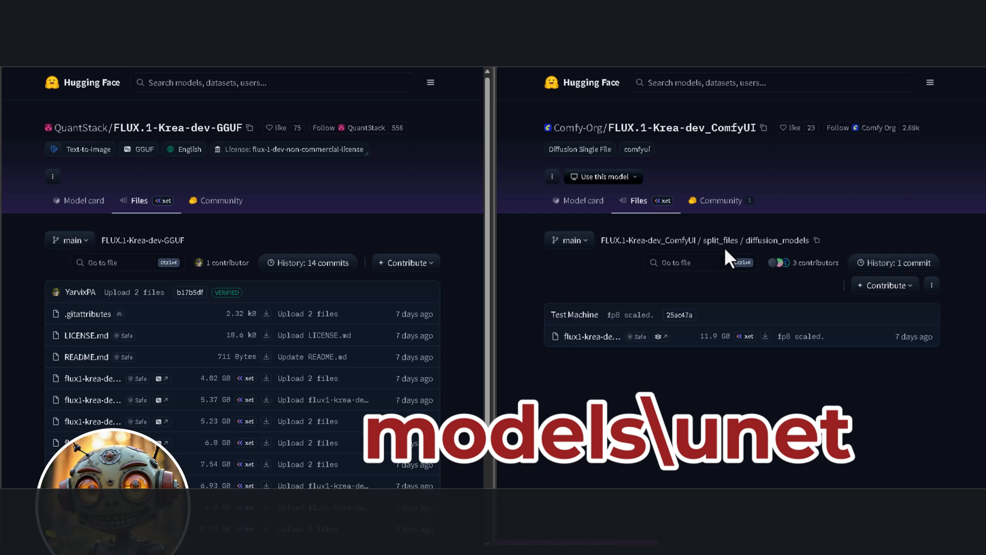
Highlight the split_files/diffusion_models path on the Comfy-Org FLUX.1-Krea-dev page
{"action": "left_click_drag", "start_coordinate": [655, 240], "coordinate": [777, 241]}
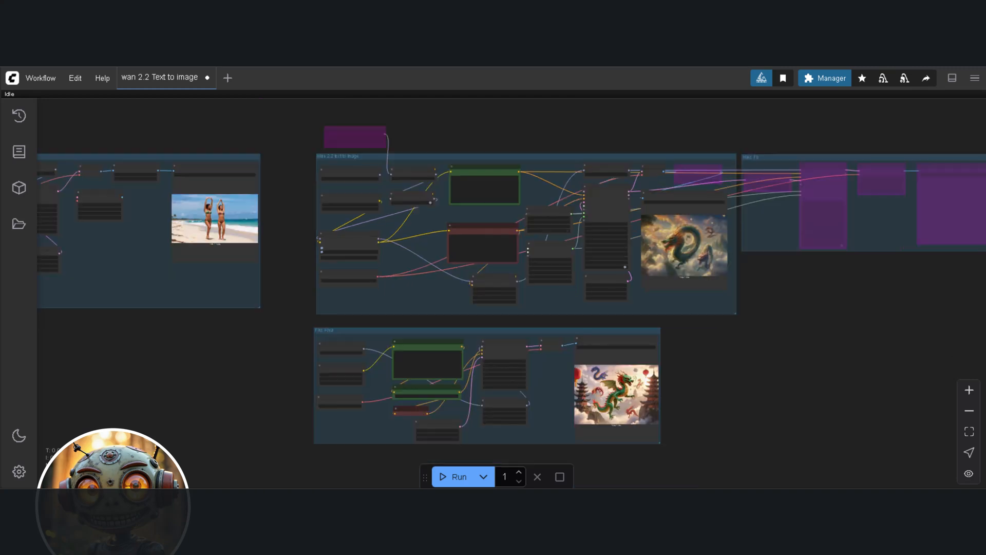
Confirm no missing custom nodes in Manager, then inspect the Flux Krea output image node
{"action": "left_click", "coordinate": [831, 77]}
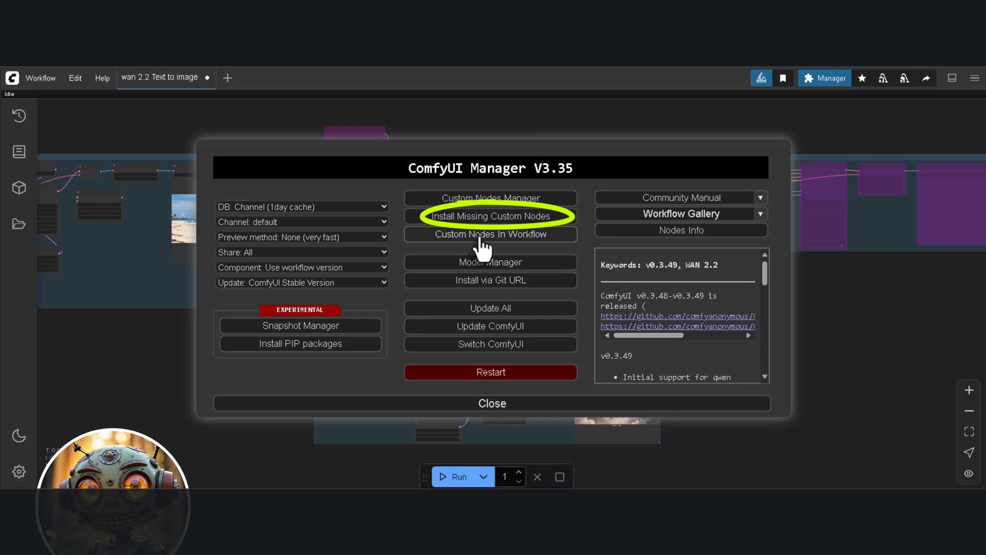
{"action": "left_click", "coordinate": [532, 217]}
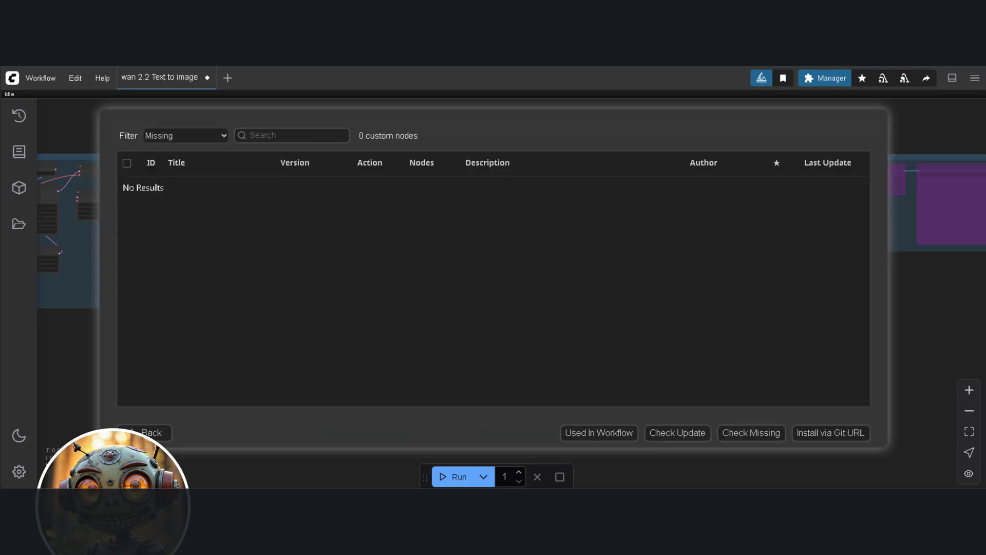
{"action": "left_click", "coordinate": [152, 432]}
{"action": "left_click", "coordinate": [491, 407]}
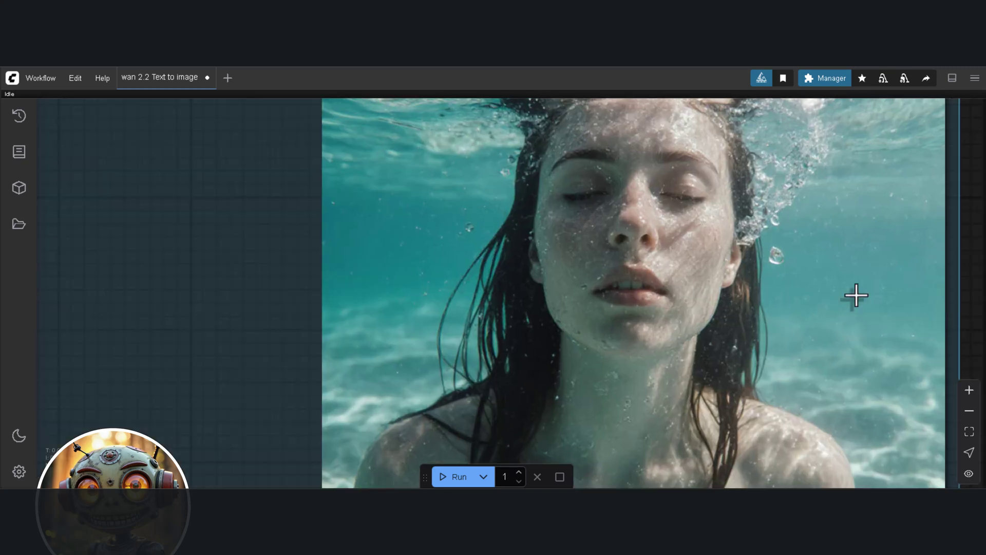
{"action": "scroll", "coordinate": [856, 295], "scroll_direction": "down", "scroll_amount": 2}
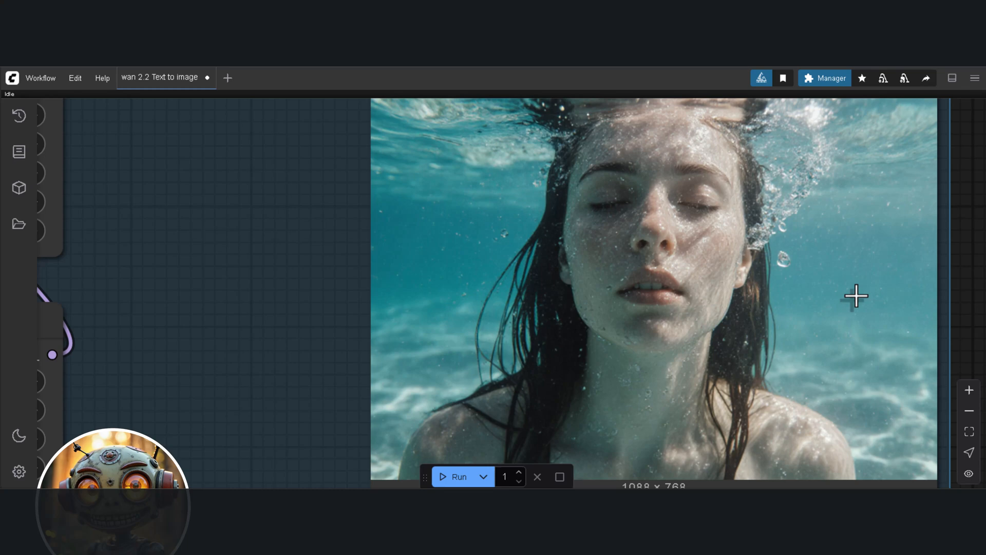
{"action": "scroll", "coordinate": [855, 295], "scroll_direction": "down", "scroll_amount": 1}
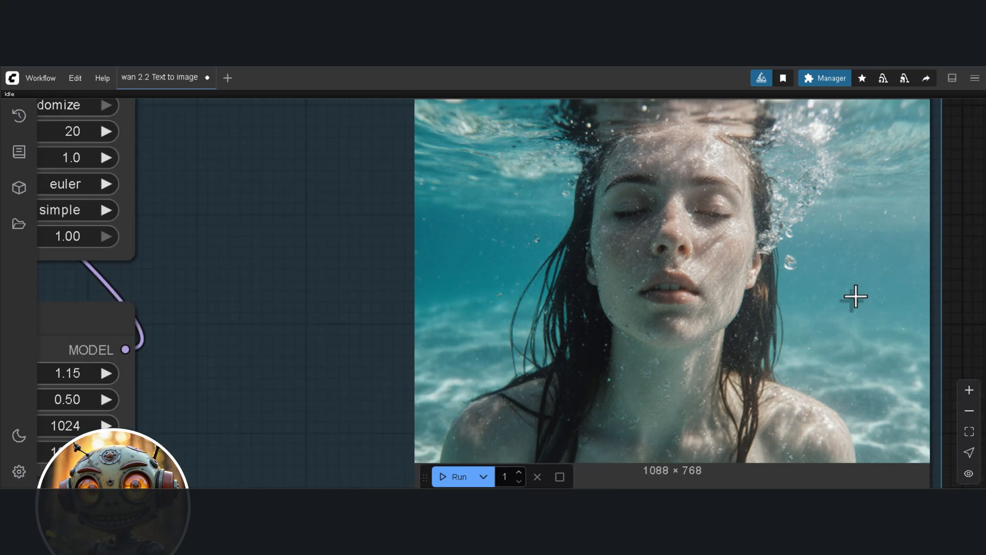
{"action": "scroll", "coordinate": [856, 296], "scroll_direction": "down", "scroll_amount": 2}
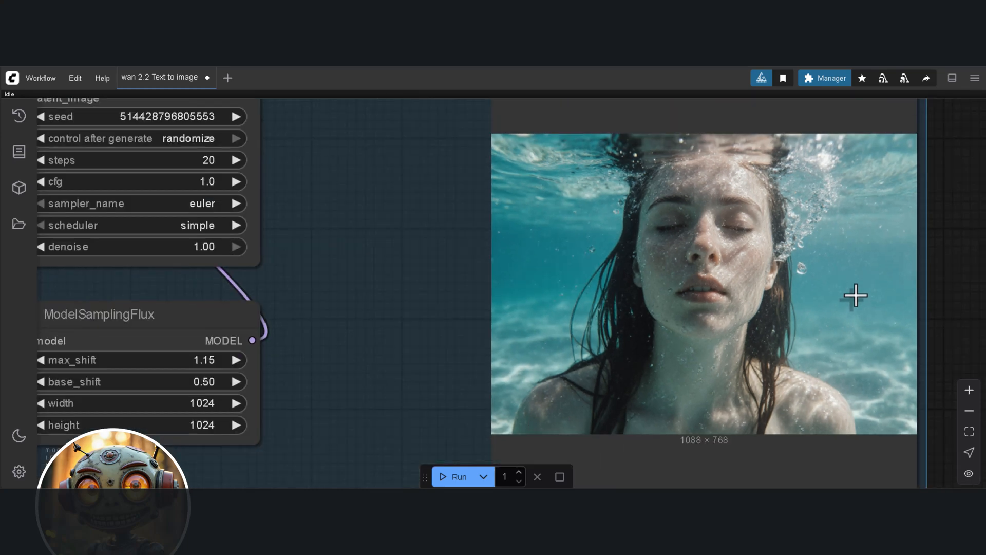
{"action": "scroll", "coordinate": [855, 295], "scroll_direction": "down", "scroll_amount": 2}
{"action": "scroll", "coordinate": [679, 231], "scroll_direction": "up", "scroll_amount": 4}
{"action": "right_click", "coordinate": [678, 161]}
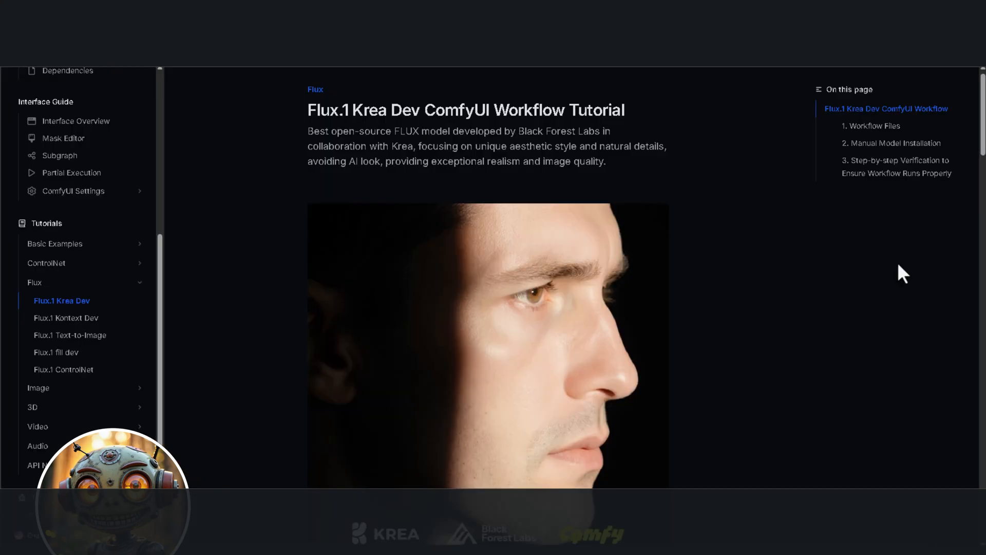
{"action": "scroll", "coordinate": [794, 283], "scroll_direction": "down", "scroll_amount": 4}
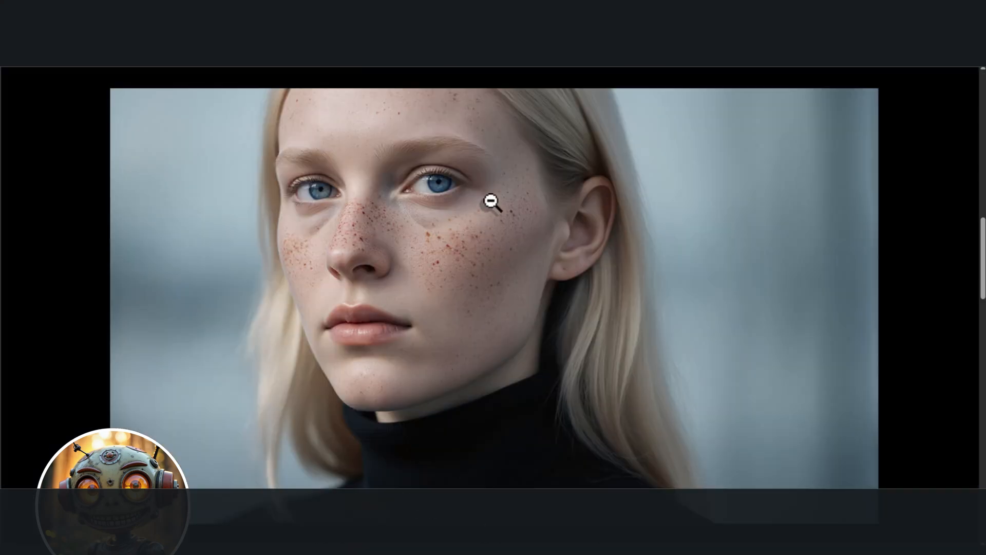